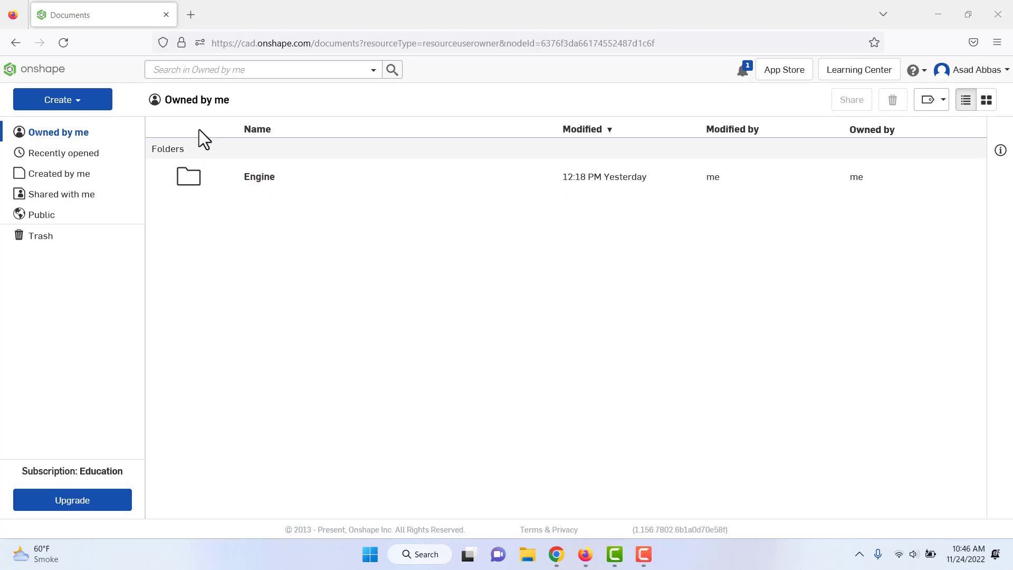
Create a new document named "C Clip" owned by the current account.
{"action": "left_click", "coordinate": [97, 105]}
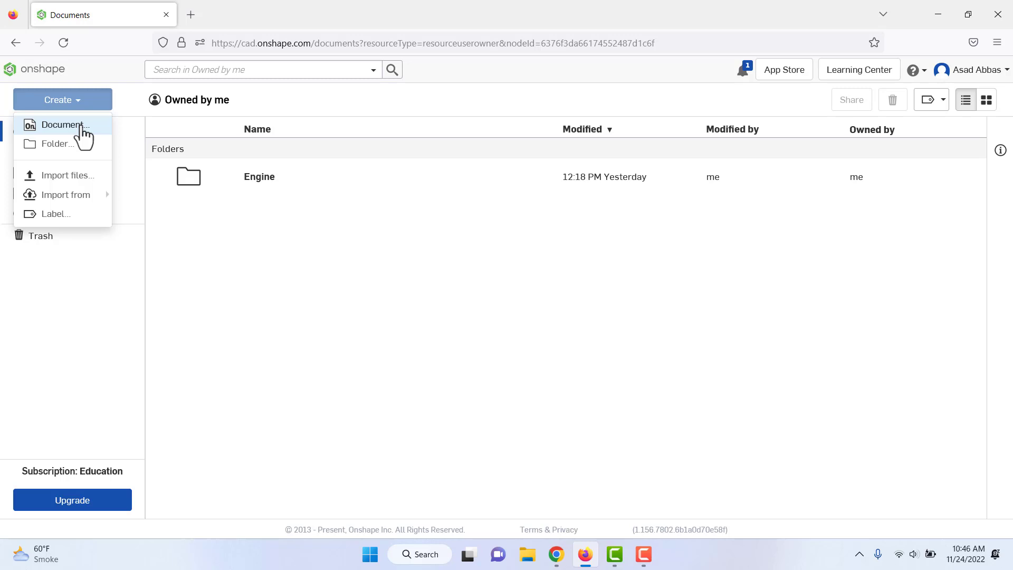
{"action": "left_click", "coordinate": [82, 129]}
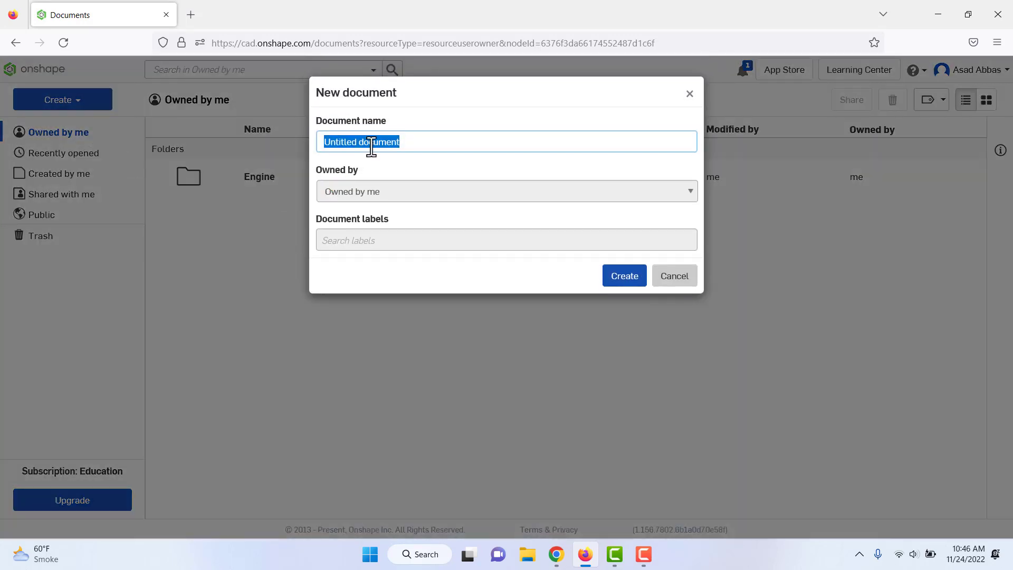
{"action": "type", "text": "C"}
{"action": "type", "text": "rank"}
{"action": "key", "text": "Return"}
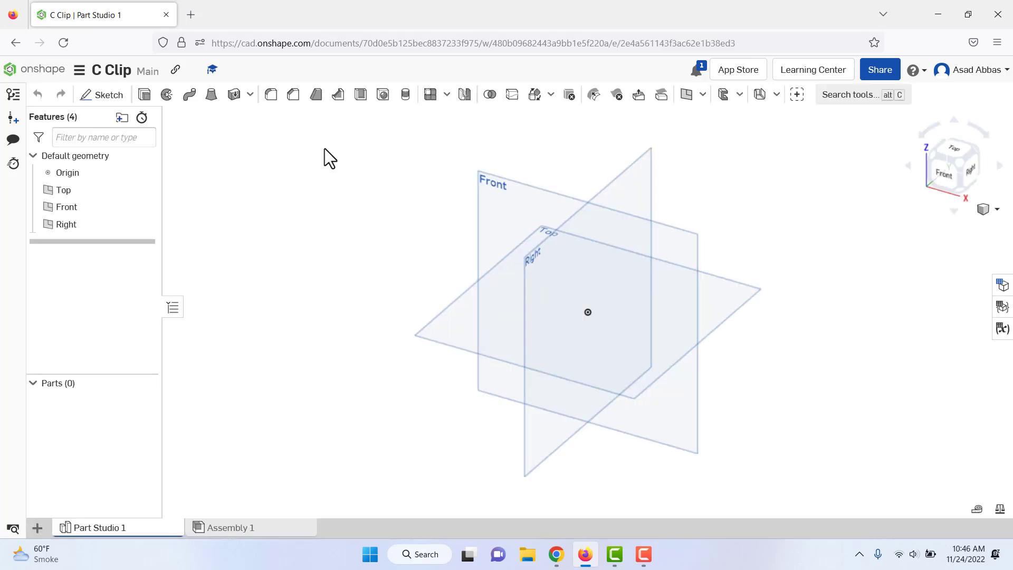
View the empty Assembly 1 workspace and return to Part Studio 1.
{"action": "scroll", "coordinate": [338, 160], "scroll_direction": "up", "scroll_amount": 2}
{"action": "scroll", "coordinate": [337, 161], "scroll_direction": "down", "scroll_amount": 3}
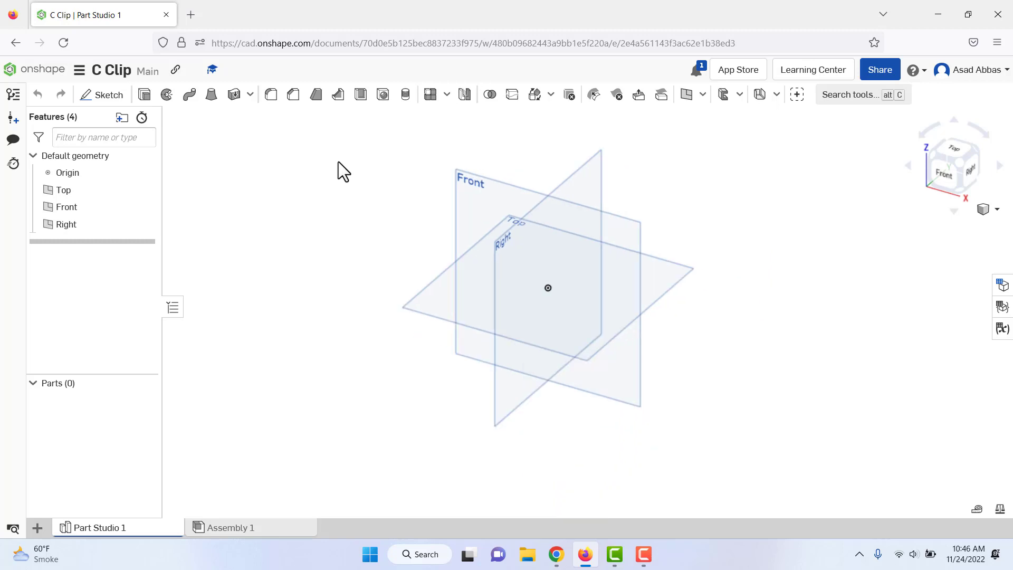
{"action": "scroll", "coordinate": [576, 278], "scroll_direction": "up", "scroll_amount": 1}
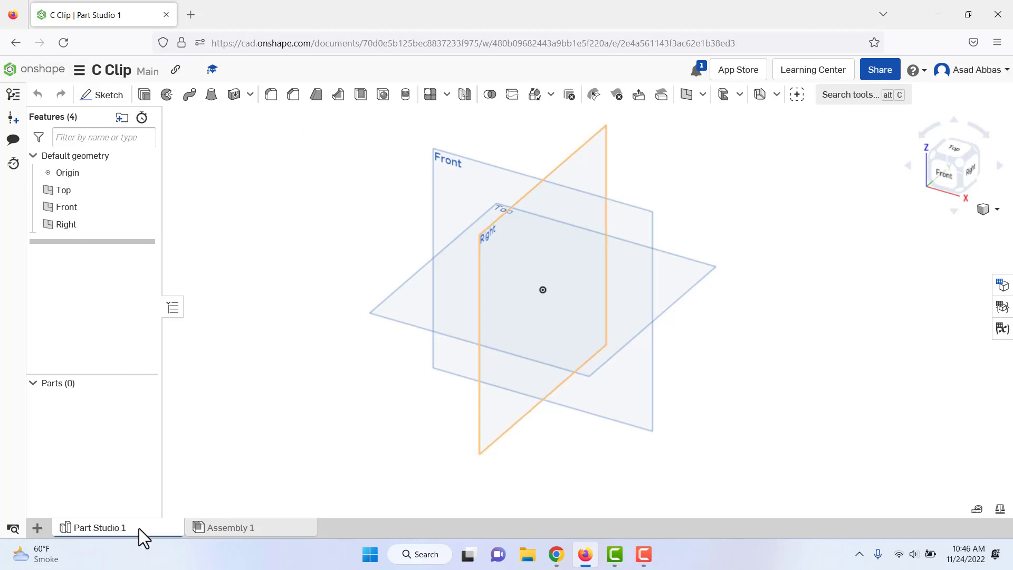
{"action": "left_click", "coordinate": [225, 530]}
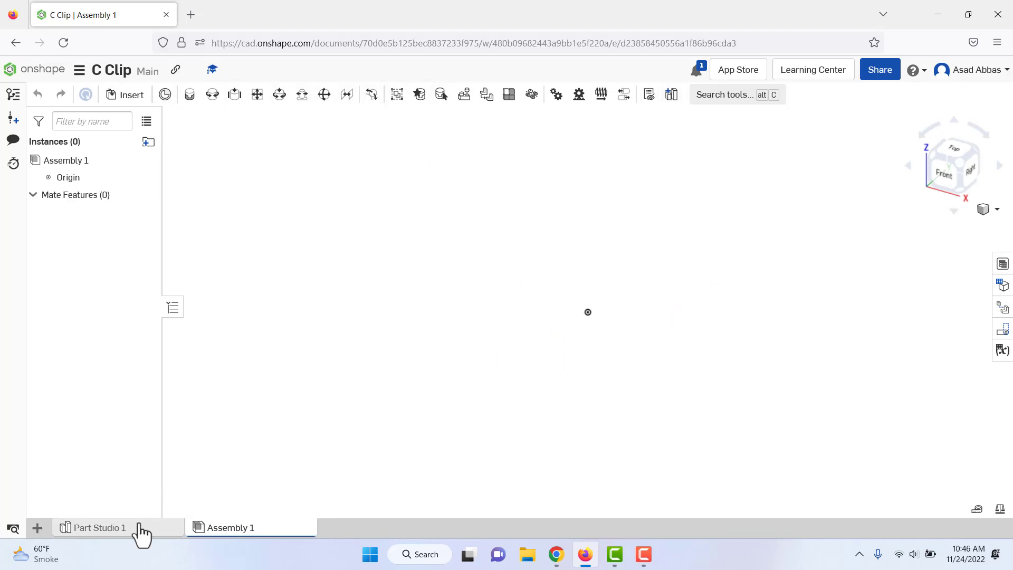
{"action": "left_click", "coordinate": [115, 531]}
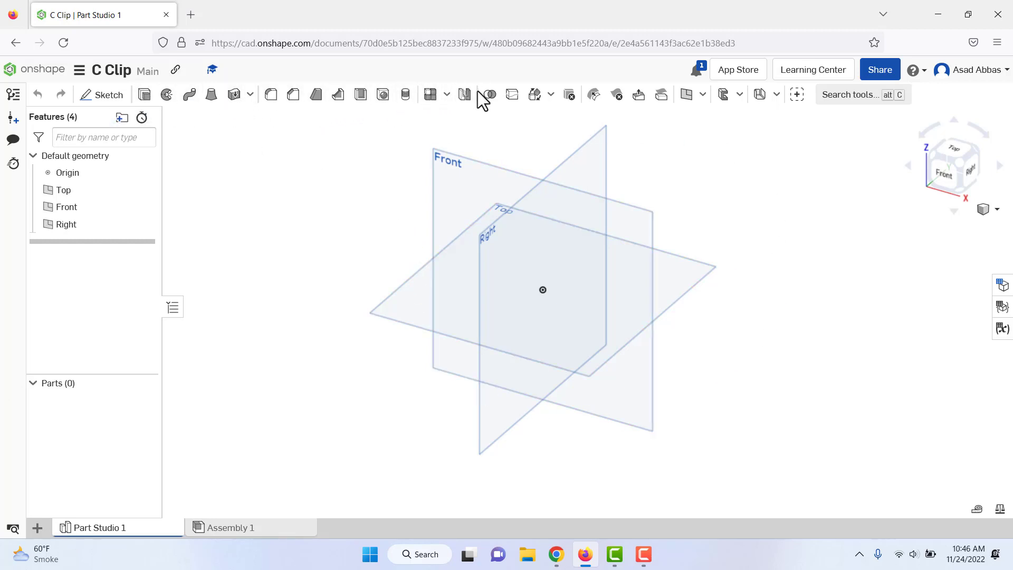
Set the workspace's default length unit to Inch and confirm the units.
{"action": "left_click", "coordinate": [91, 75]}
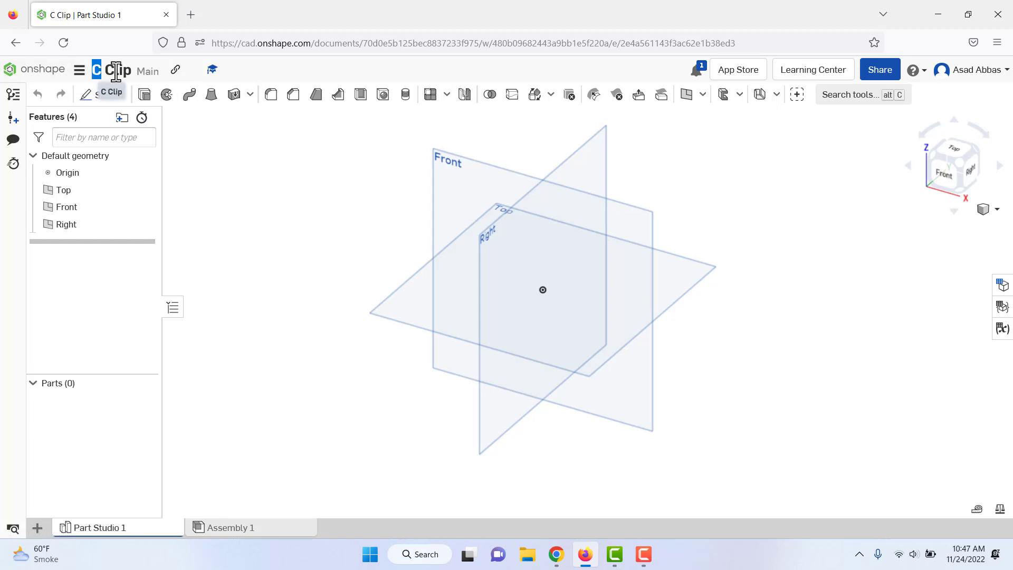
{"action": "left_click", "coordinate": [78, 72]}
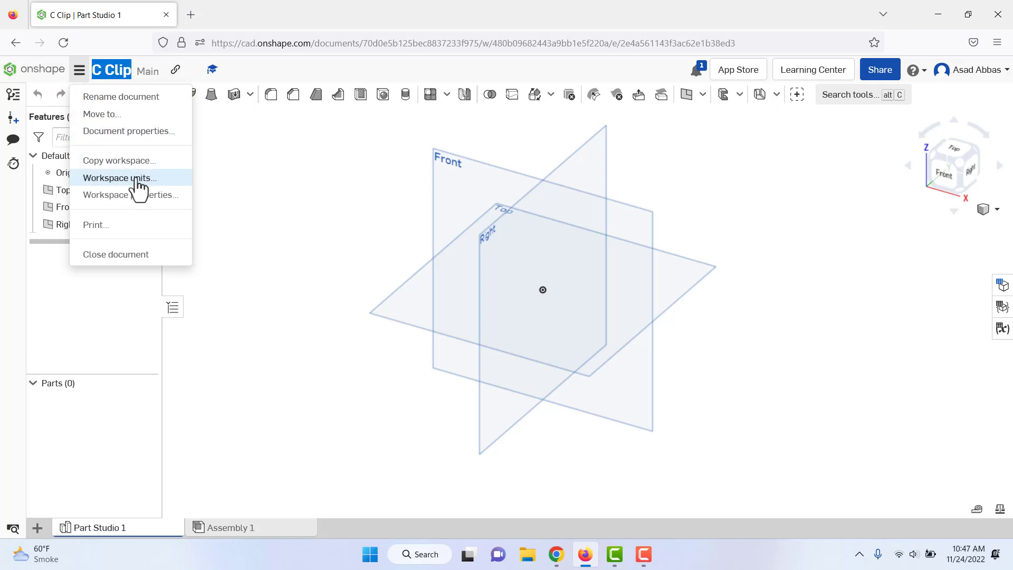
{"action": "left_click", "coordinate": [80, 73]}
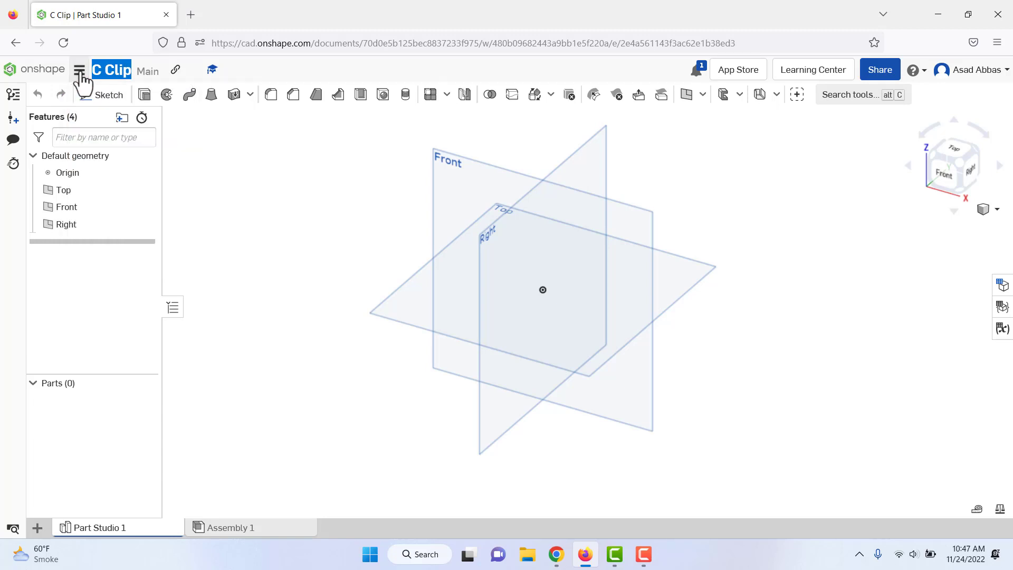
{"action": "left_click", "coordinate": [81, 73]}
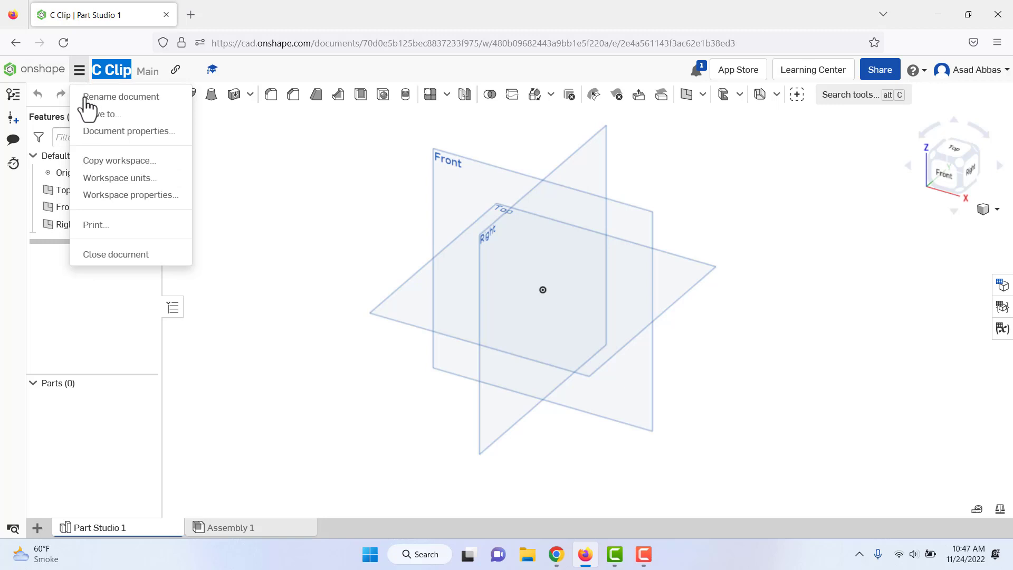
{"action": "left_click", "coordinate": [113, 179]}
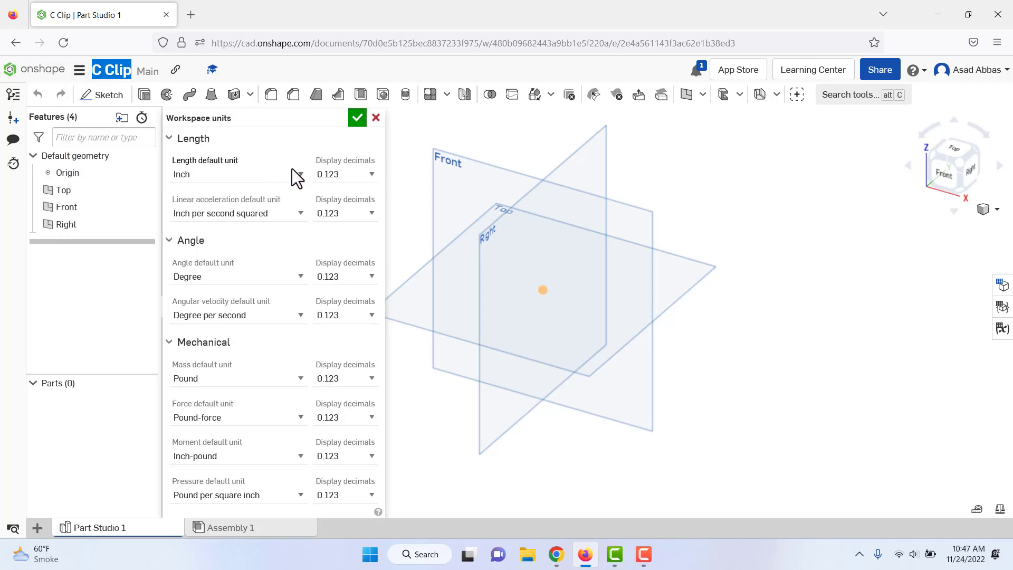
{"action": "left_click", "coordinate": [189, 178]}
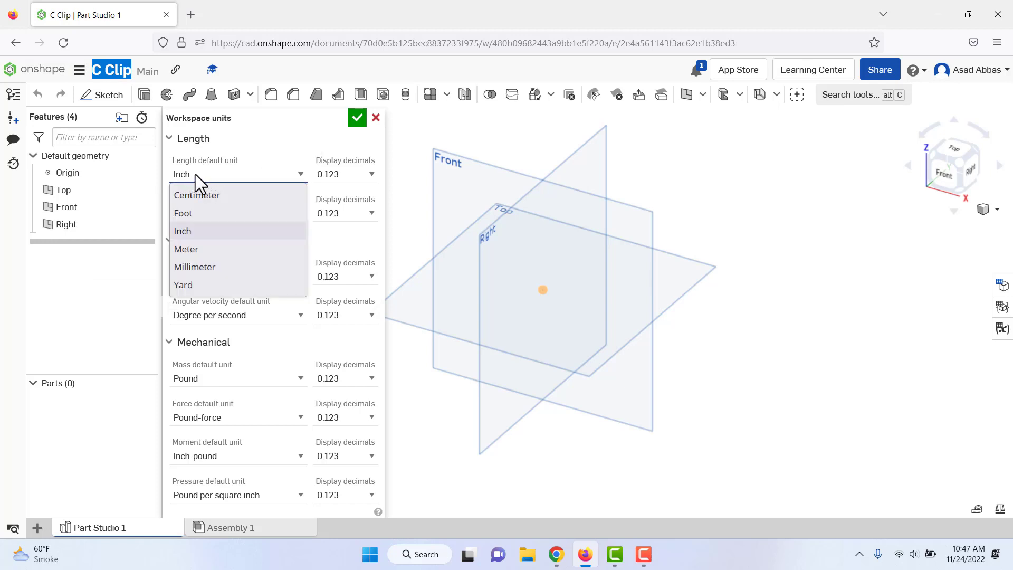
{"action": "left_click", "coordinate": [197, 234]}
{"action": "left_click", "coordinate": [358, 118]}
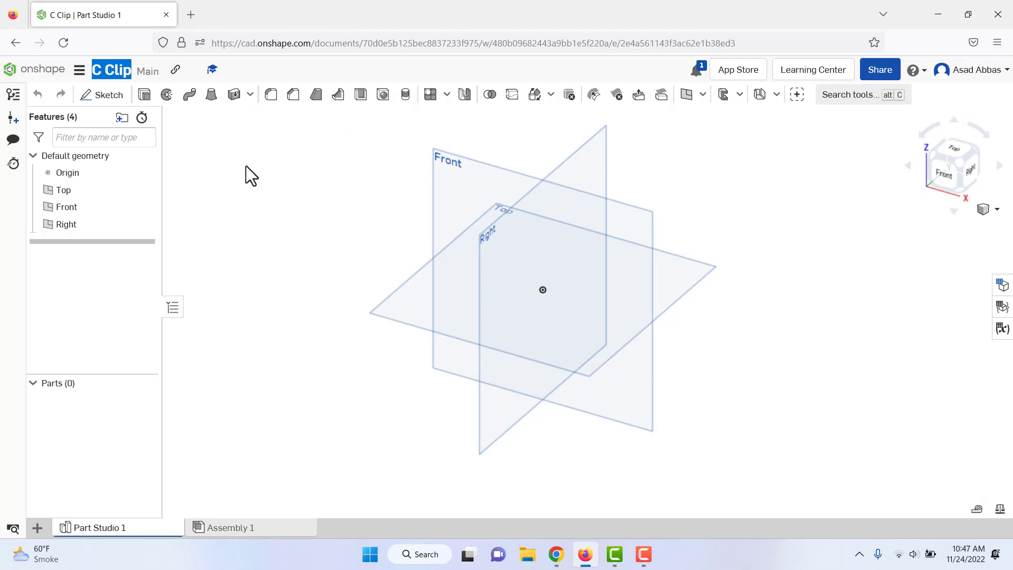
{"action": "left_click", "coordinate": [79, 70]}
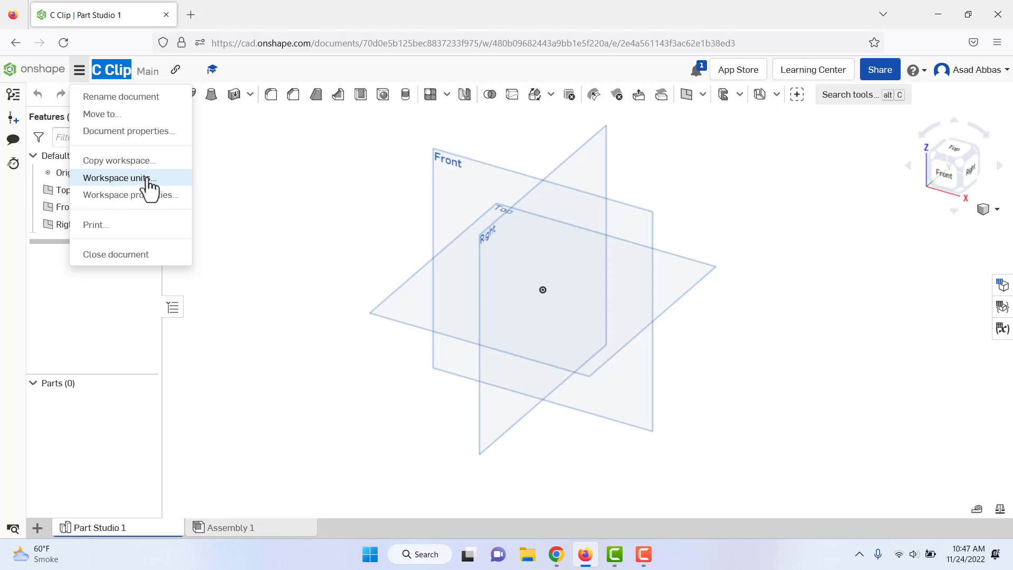
{"action": "left_click", "coordinate": [219, 182]}
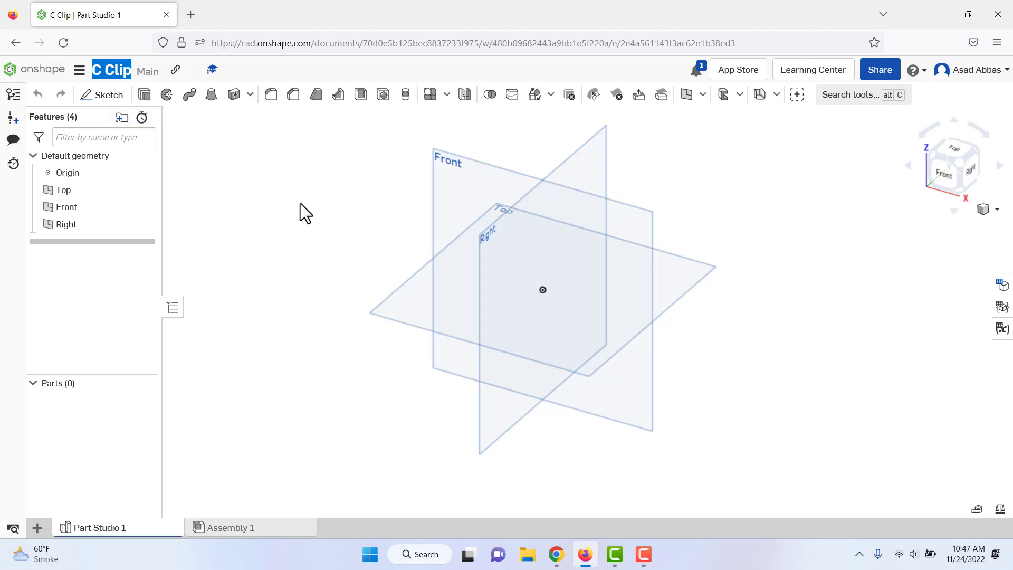
Start a new sketch on the Front plane and view it normal to the sketch plane.
{"action": "left_click", "coordinate": [104, 101]}
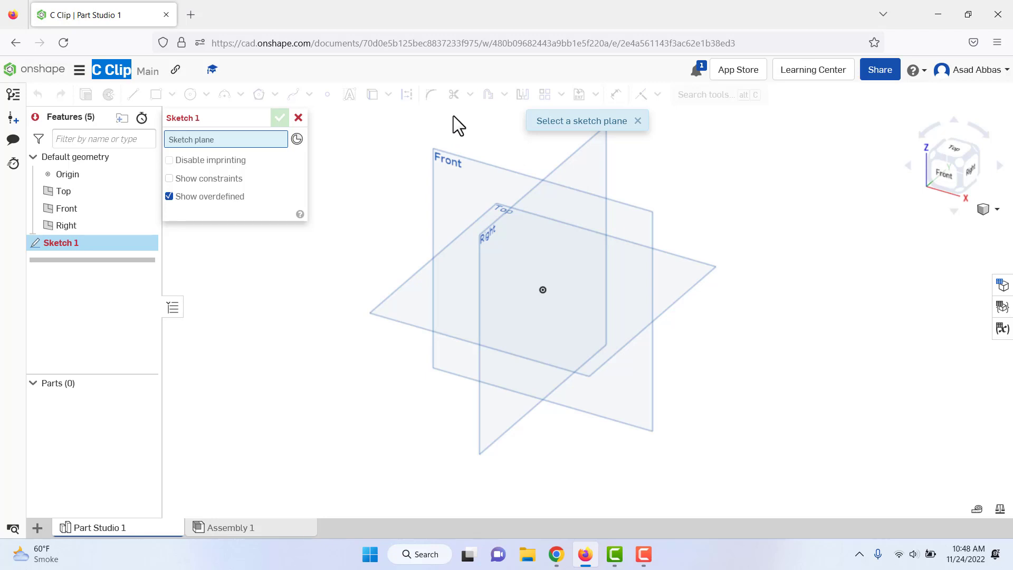
{"action": "left_click", "coordinate": [460, 163]}
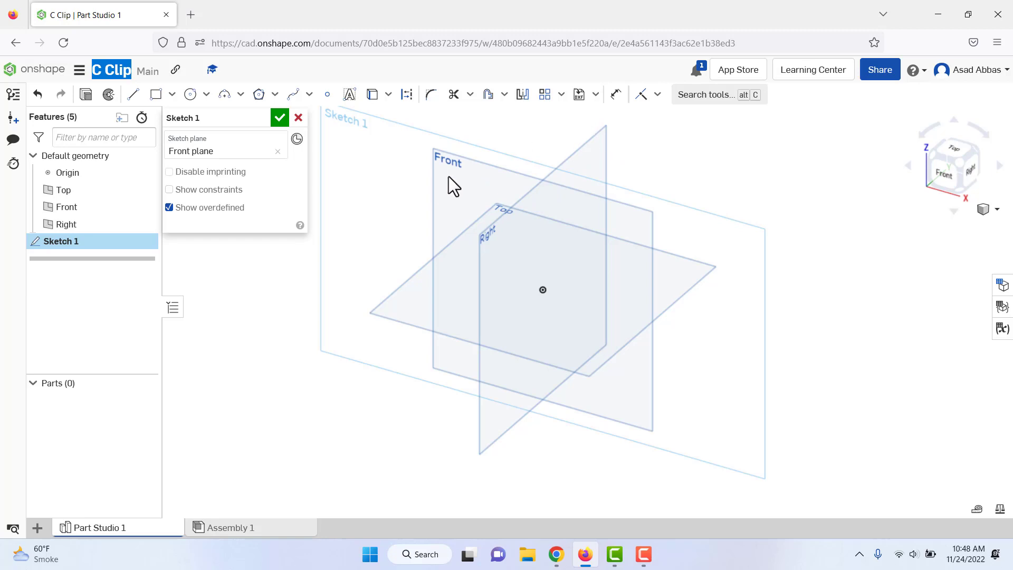
{"action": "right_click", "coordinate": [706, 139]}
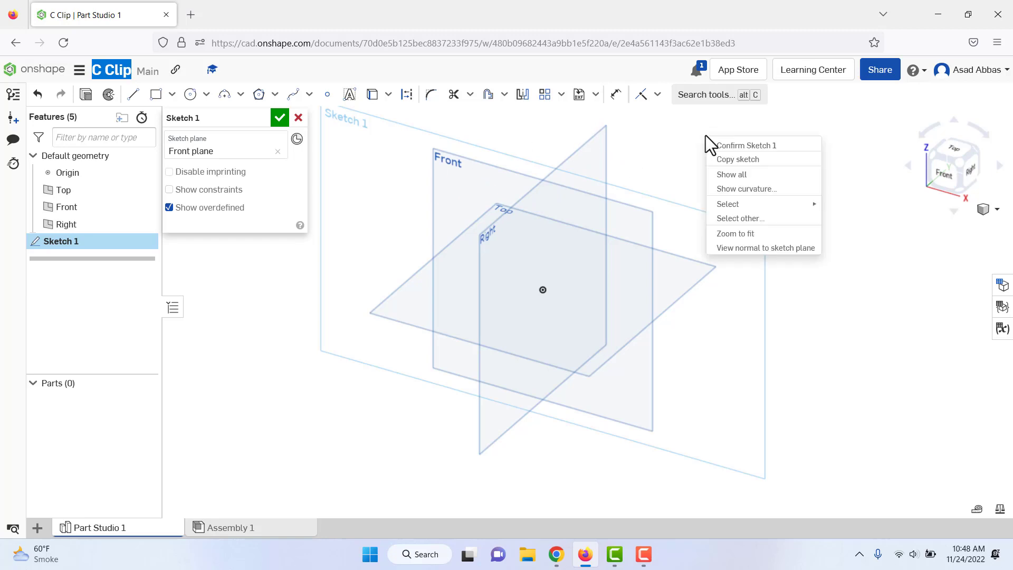
{"action": "left_click", "coordinate": [760, 249]}
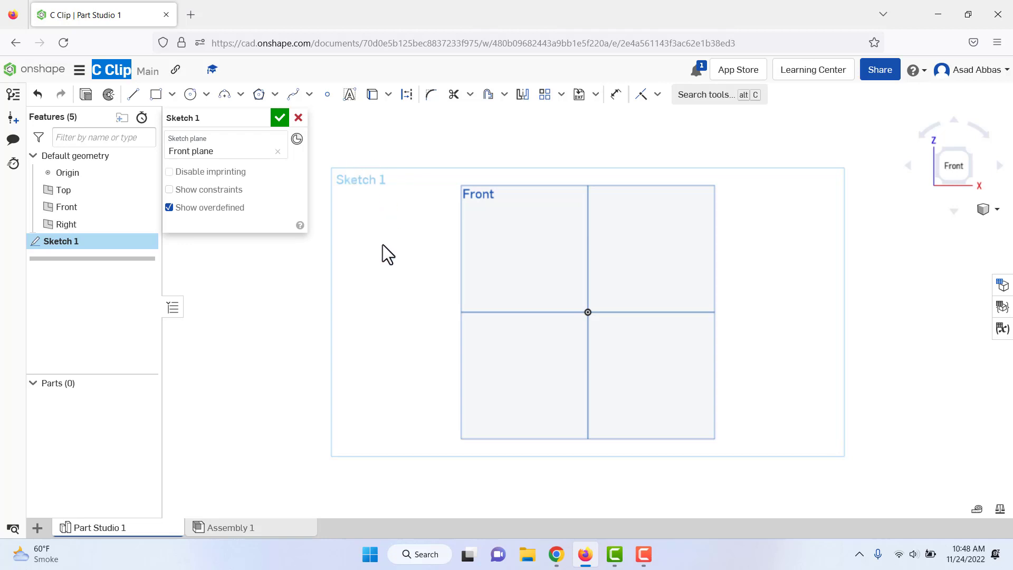
{"action": "scroll", "coordinate": [438, 261], "scroll_direction": "up", "scroll_amount": 1}
{"action": "scroll", "coordinate": [438, 260], "scroll_direction": "down", "scroll_amount": 2}
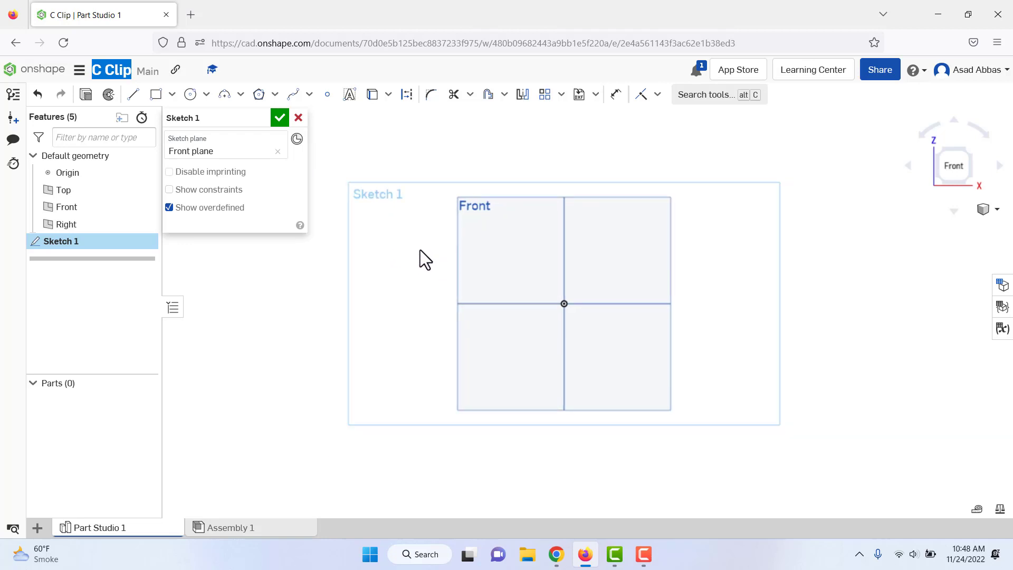
Start the Line tool and hide the Top, Front and Right planes.
{"action": "left_click", "coordinate": [134, 96]}
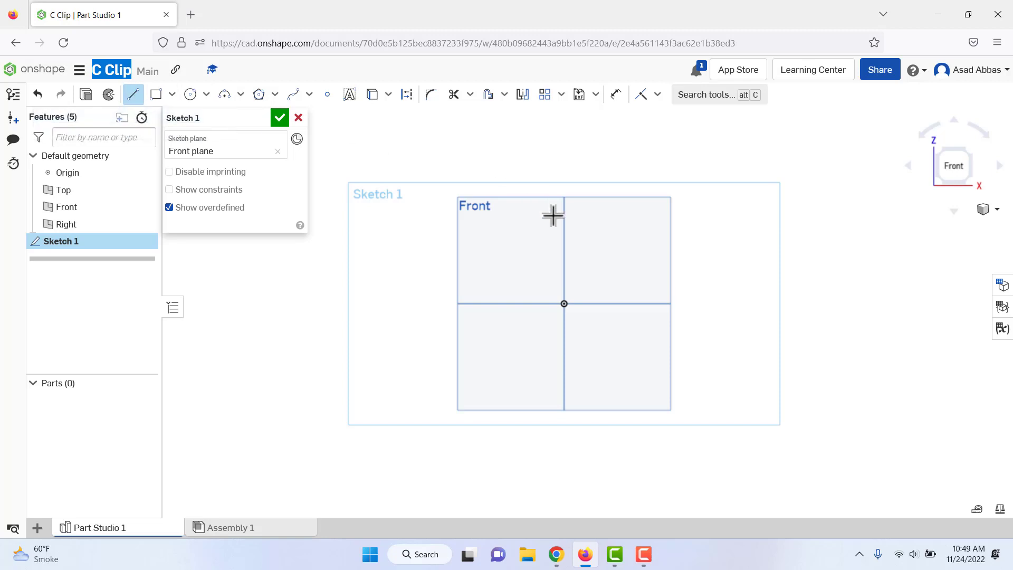
{"action": "scroll", "coordinate": [565, 231], "scroll_direction": "up", "scroll_amount": 2}
{"action": "scroll", "coordinate": [566, 230], "scroll_direction": "down", "scroll_amount": 3}
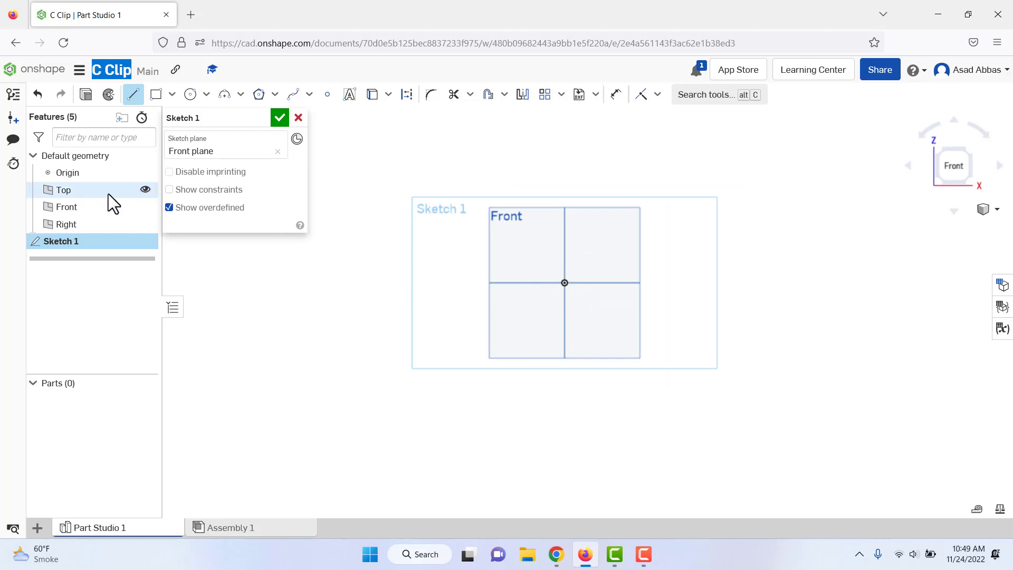
{"action": "left_click", "coordinate": [146, 189]}
{"action": "left_click", "coordinate": [146, 207]}
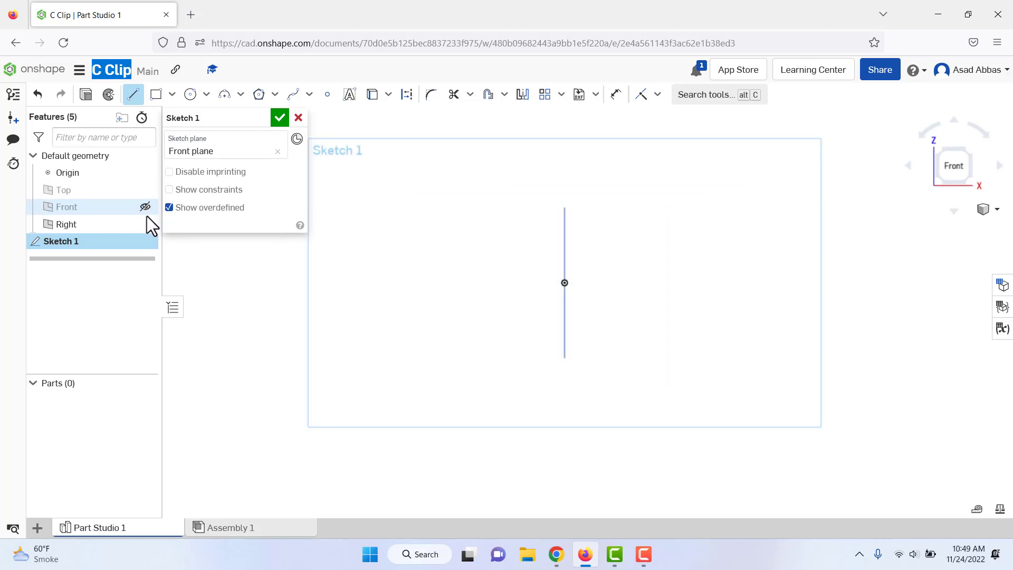
{"action": "left_click", "coordinate": [147, 223]}
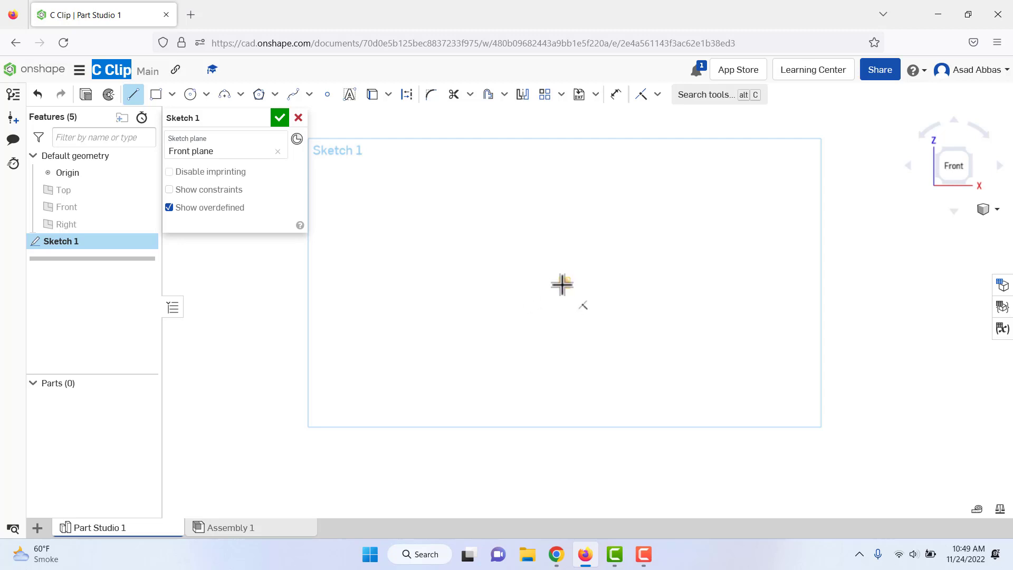
Draw a vertical line about 1.64 in down from the origin, followed by a diagonal about 1.97 in sloping down to the left.
{"action": "left_click", "coordinate": [565, 283]}
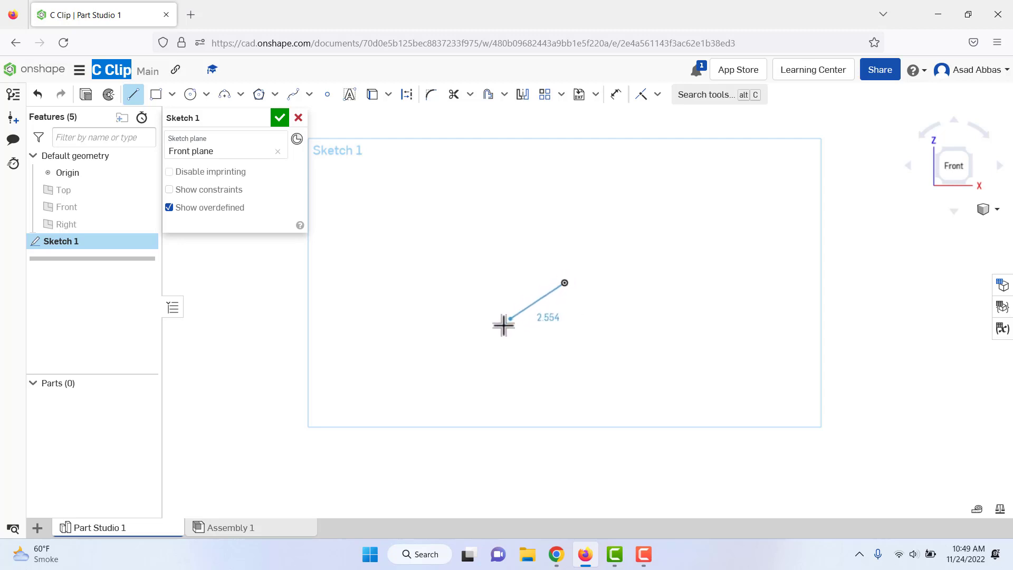
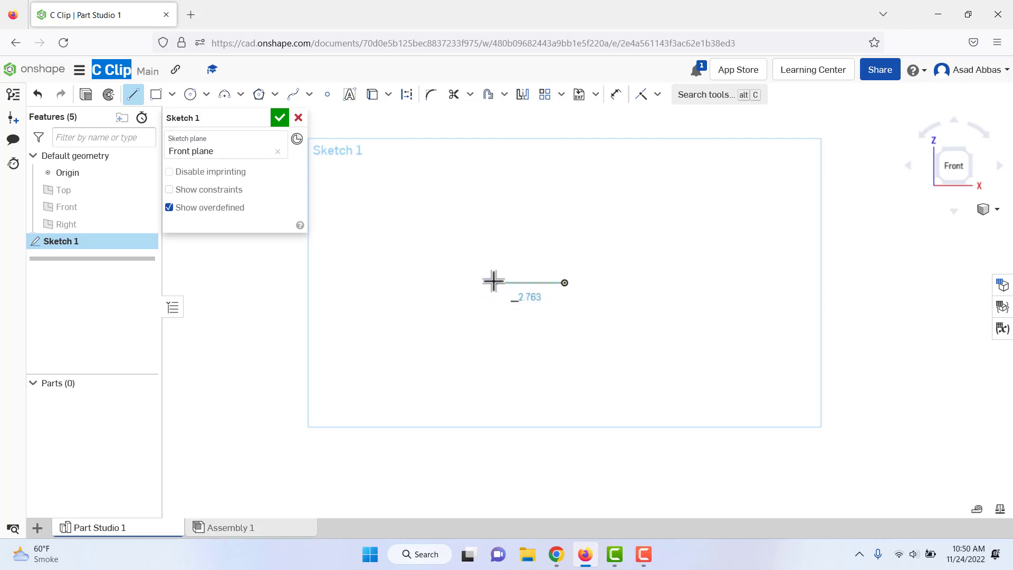
{"action": "left_click", "coordinate": [496, 290]}
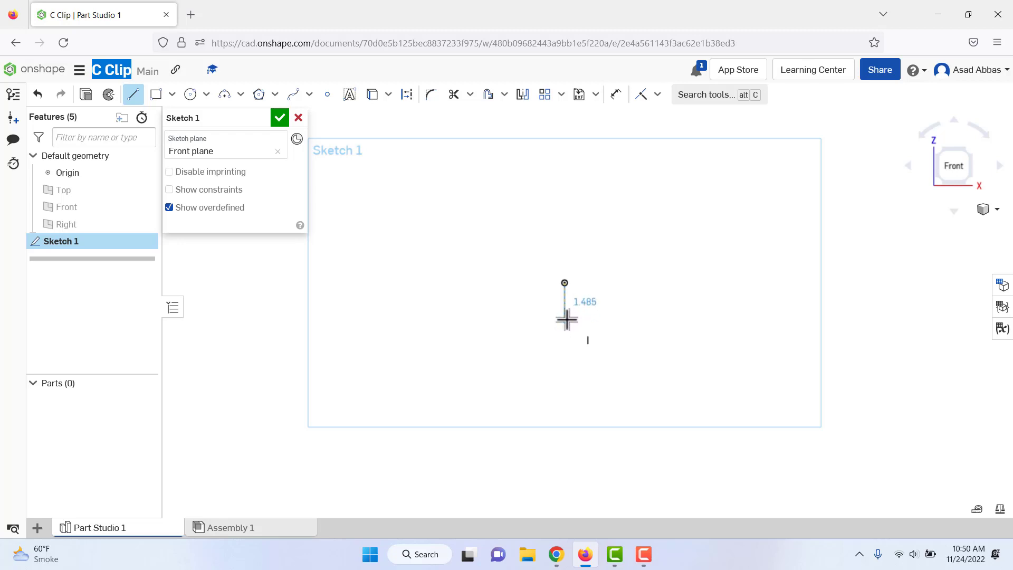
{"action": "left_click", "coordinate": [566, 325]}
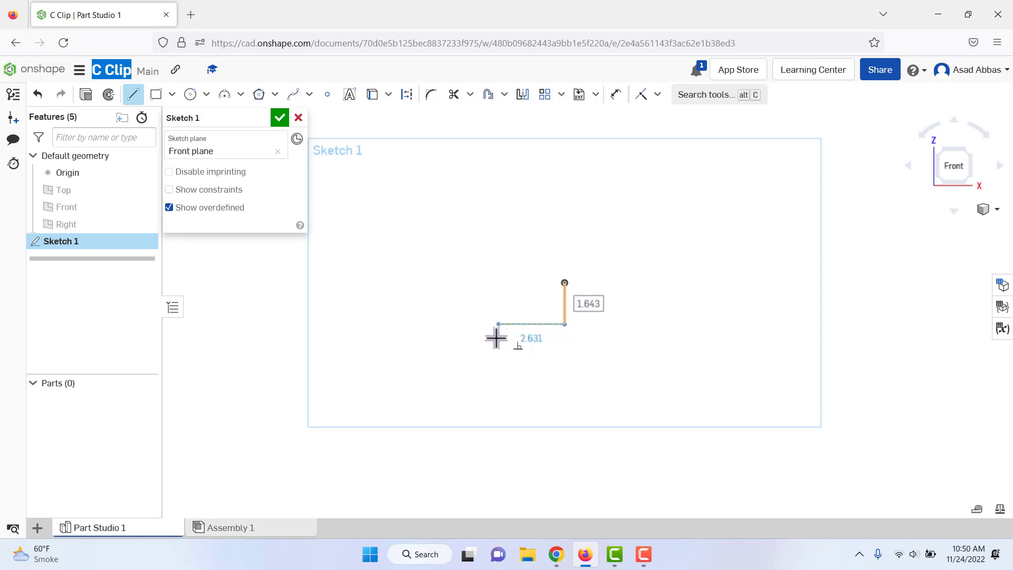
{"action": "left_click", "coordinate": [531, 360]}
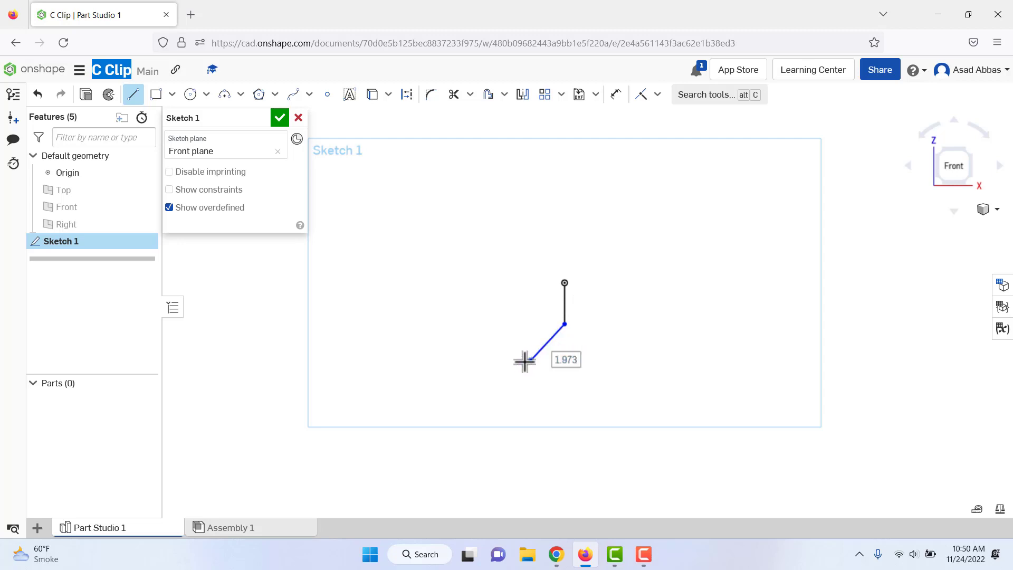
Extend the chain into an open C: horizontal about 3.39 in left, diagonal about 2.17 in up-left, vertical about 2.81 in up, horizontal about 2.92 in right.
{"action": "left_click", "coordinate": [445, 360]}
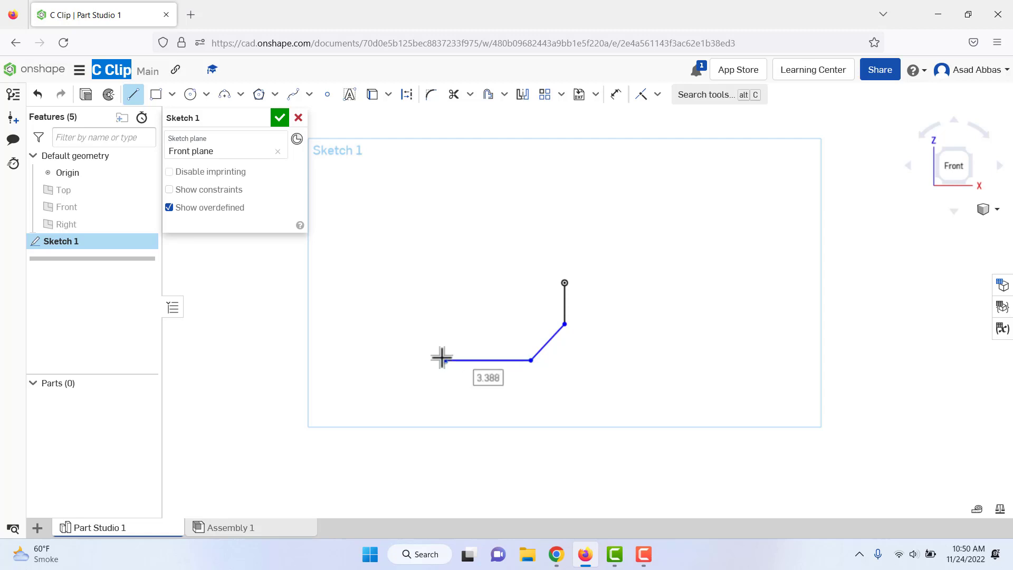
{"action": "left_click", "coordinate": [416, 314]}
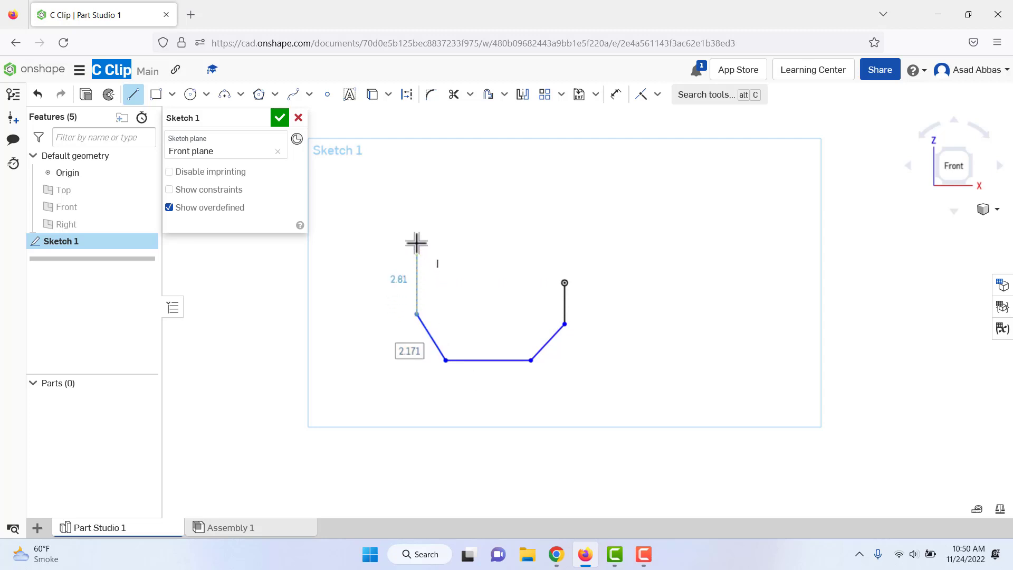
{"action": "left_click", "coordinate": [416, 243]}
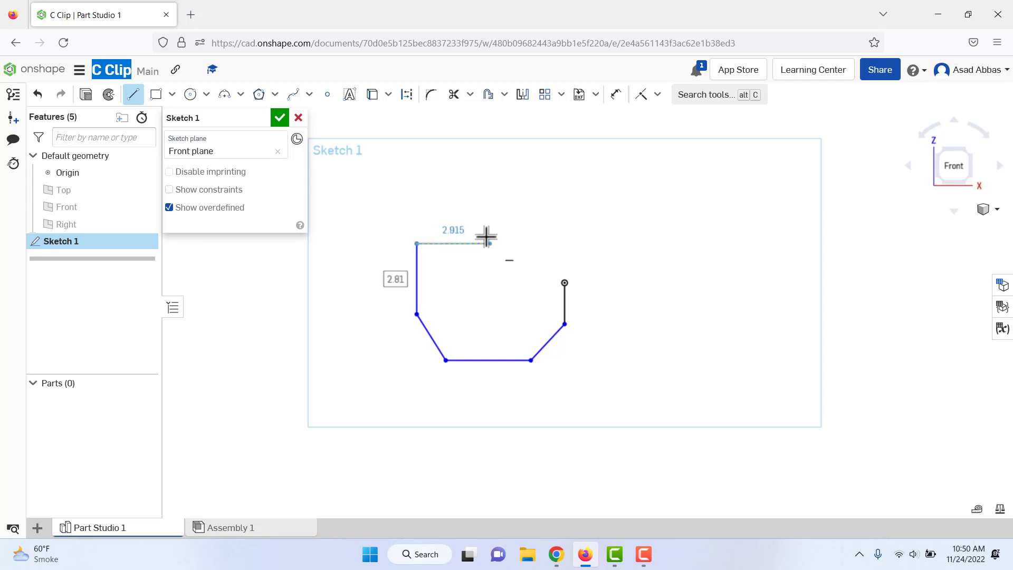
{"action": "left_click", "coordinate": [491, 243]}
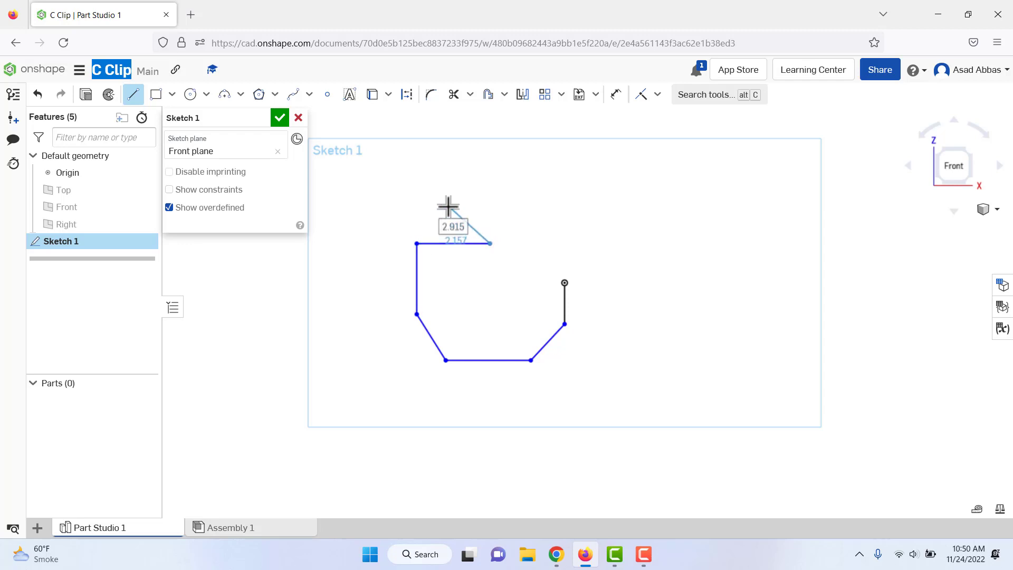
{"action": "right_click", "coordinate": [448, 207]}
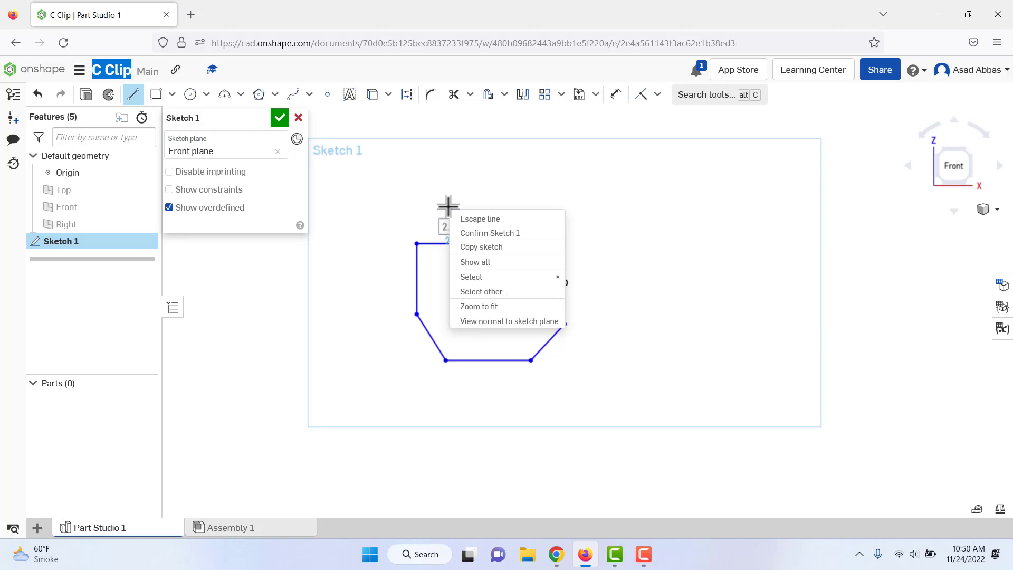
{"action": "left_click", "coordinate": [485, 219]}
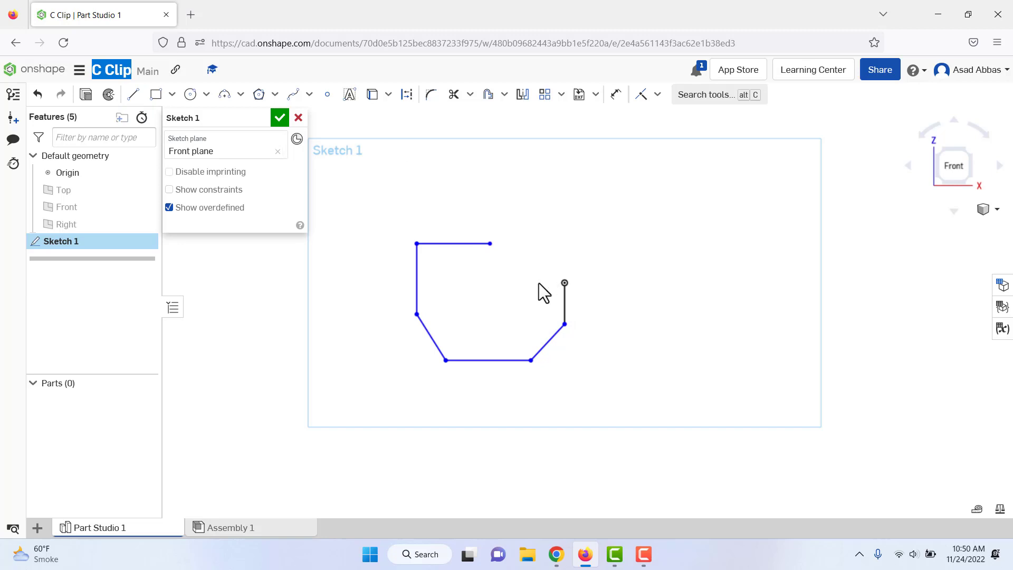
Move the free endpoint of the profile's upper horizontal line inward and slightly up to shorten the line.
{"action": "scroll", "coordinate": [481, 280], "scroll_direction": "down", "scroll_amount": 1}
{"action": "scroll", "coordinate": [467, 273], "scroll_direction": "up", "scroll_amount": 3}
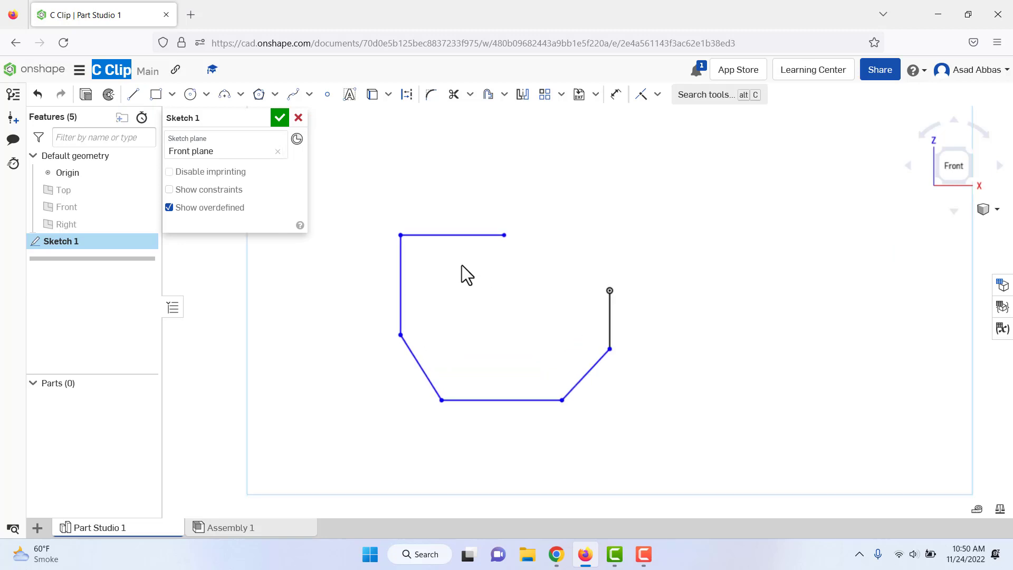
{"action": "scroll", "coordinate": [461, 263], "scroll_direction": "up", "scroll_amount": 1}
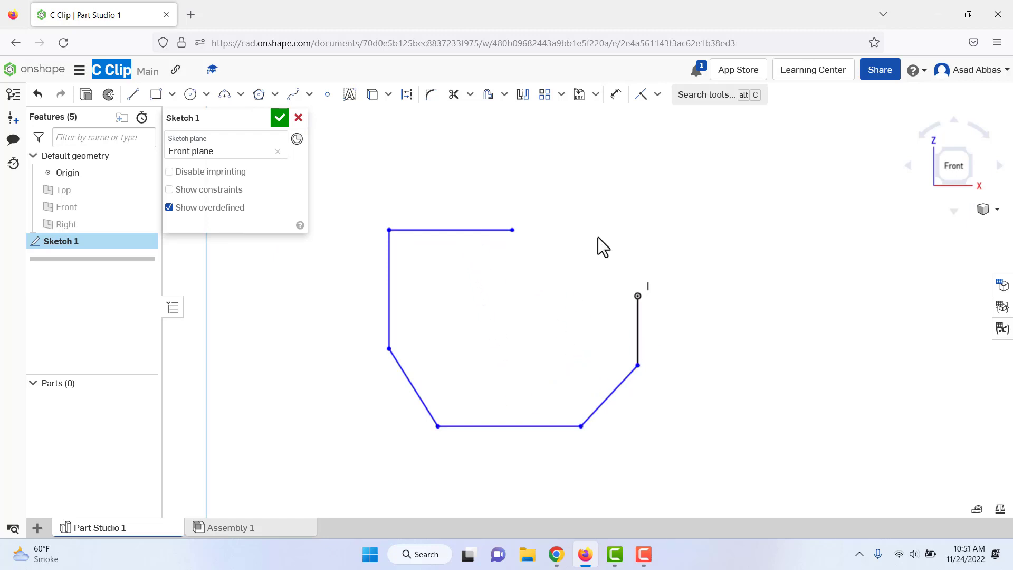
{"action": "left_click", "coordinate": [469, 230]}
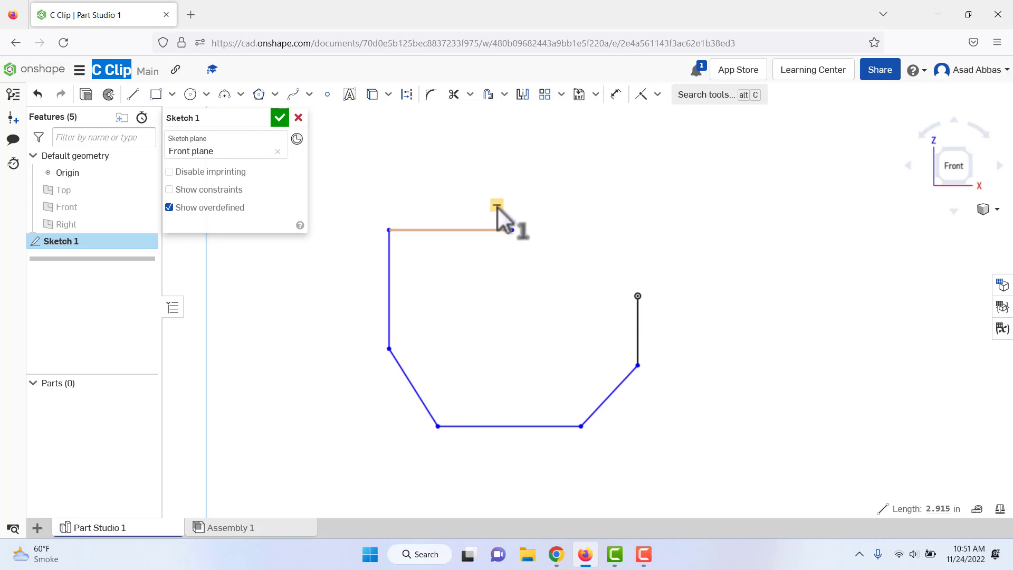
{"action": "left_click", "coordinate": [579, 235]}
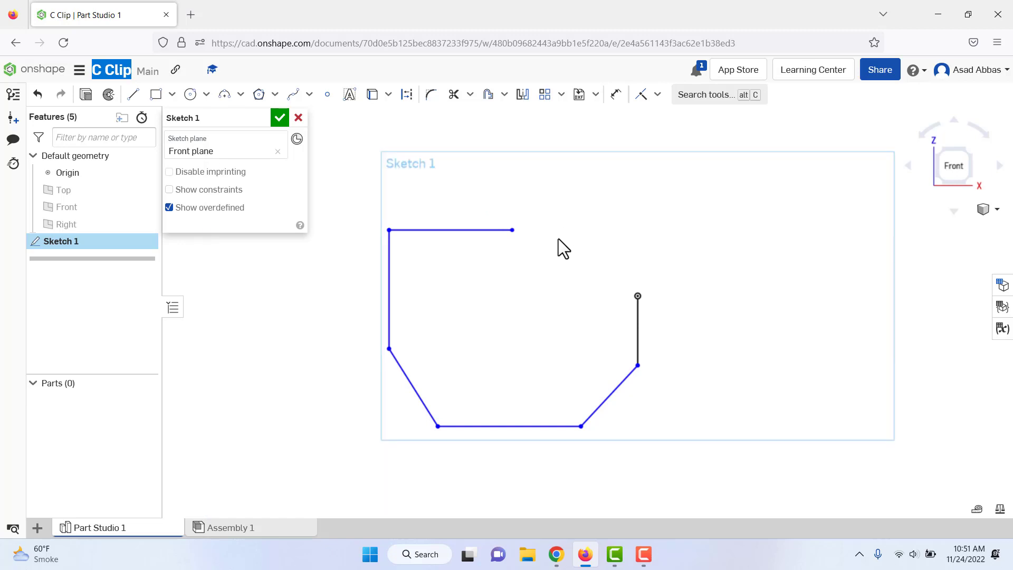
{"action": "left_click", "coordinate": [490, 231]}
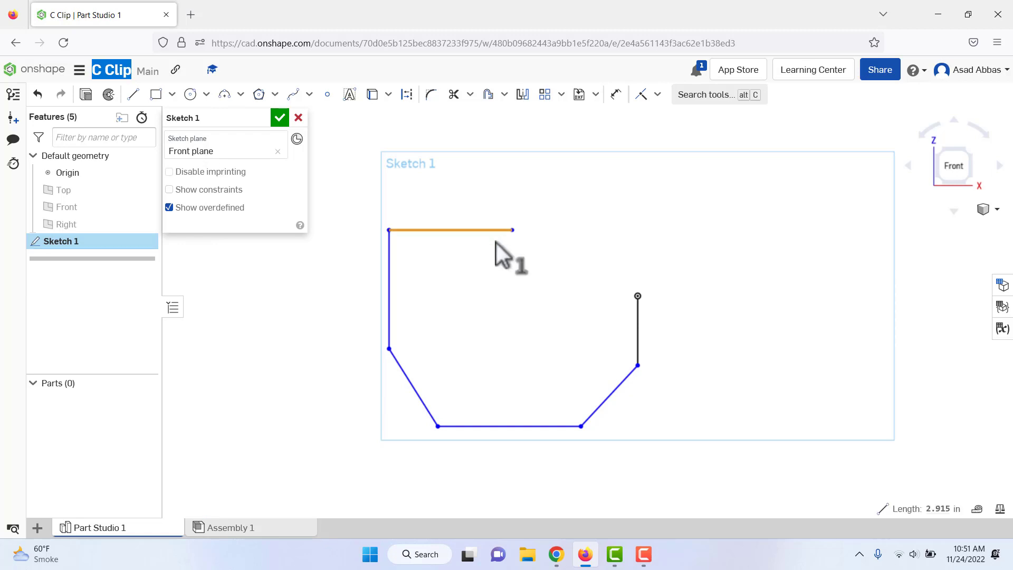
{"action": "left_click_drag", "start_coordinate": [513, 230], "coordinate": [491, 223]}
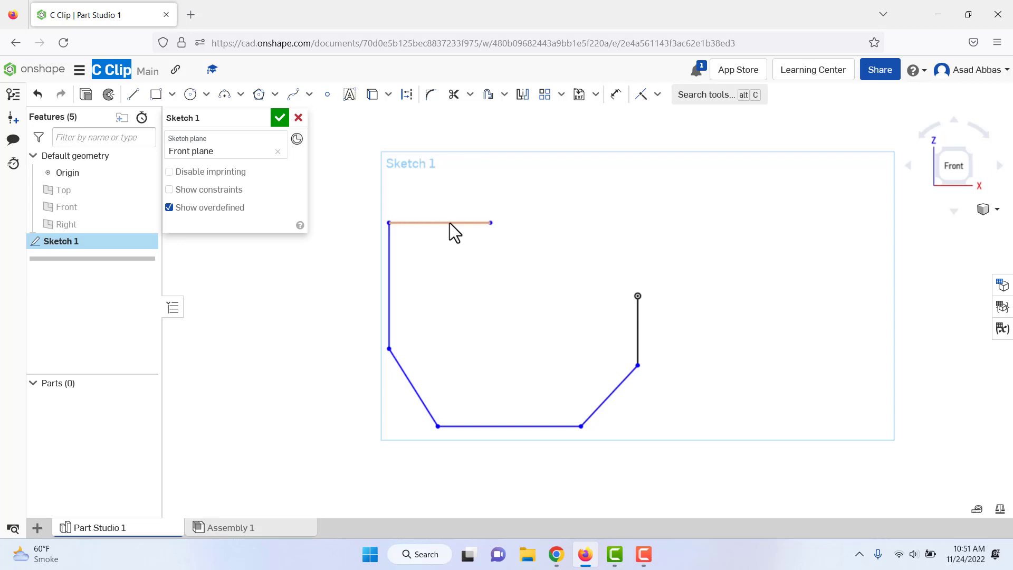
{"action": "left_click", "coordinate": [658, 95]}
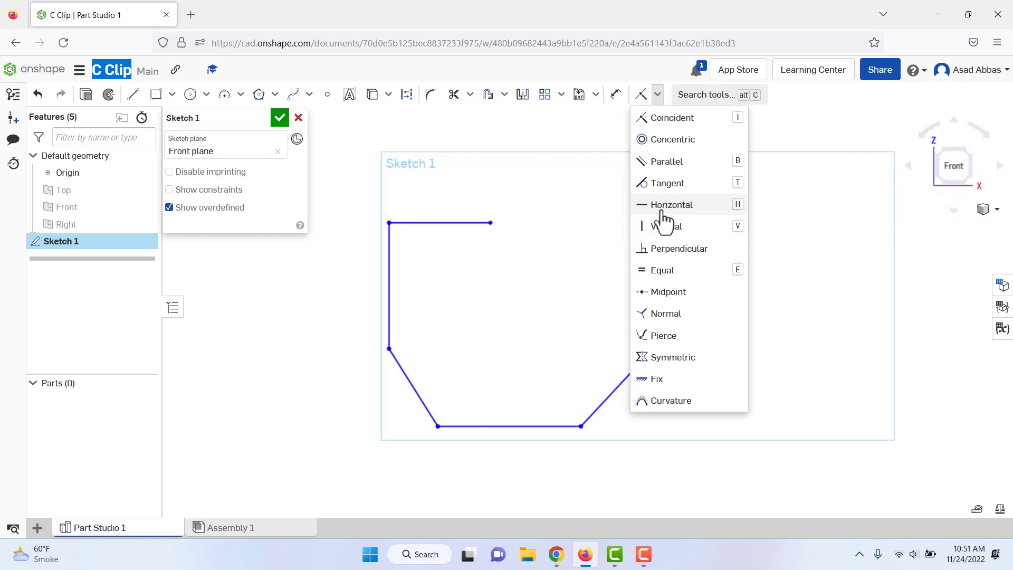
{"action": "left_click", "coordinate": [683, 209]}
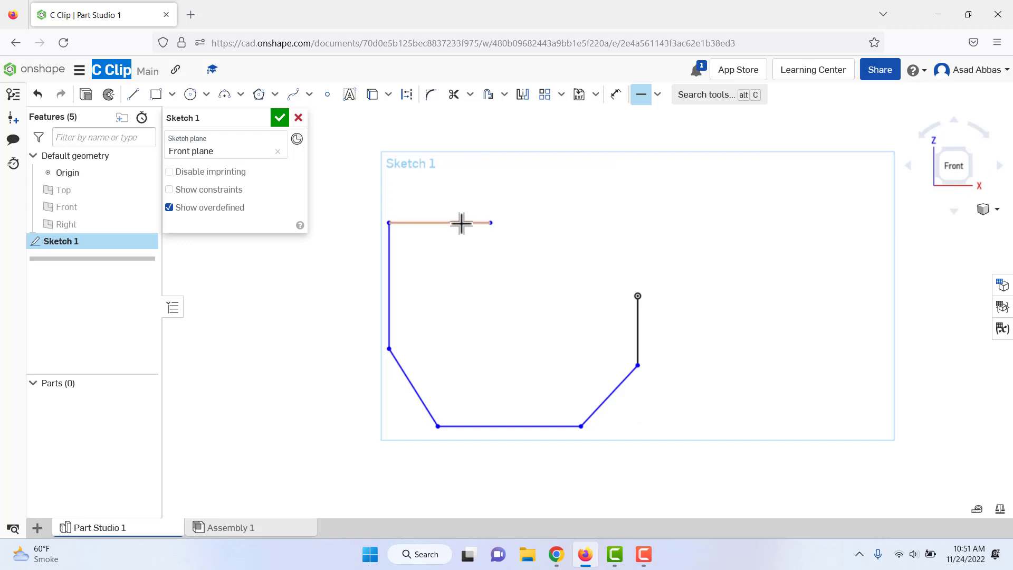
{"action": "right_click", "coordinate": [534, 187]}
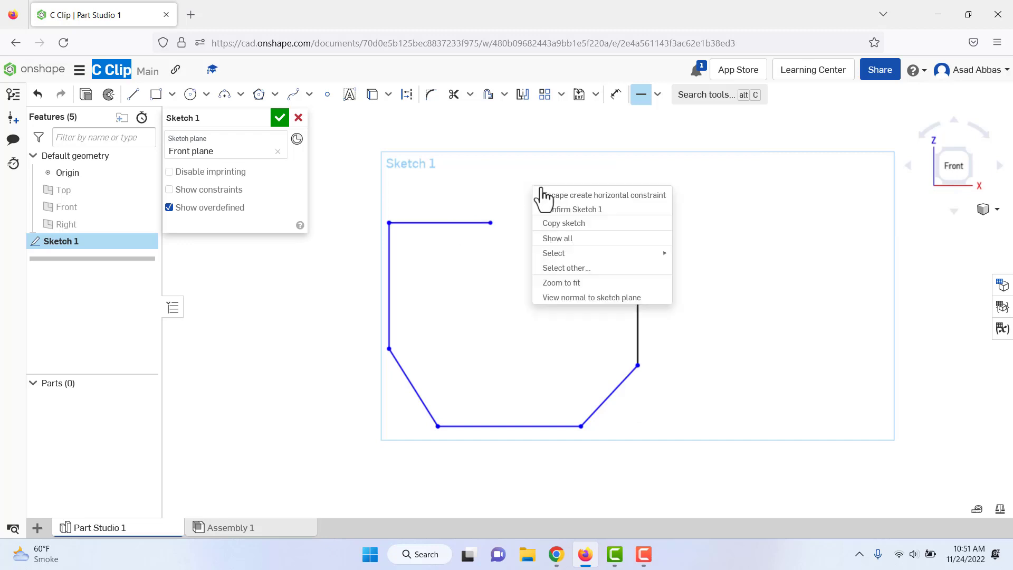
{"action": "left_click", "coordinate": [575, 195]}
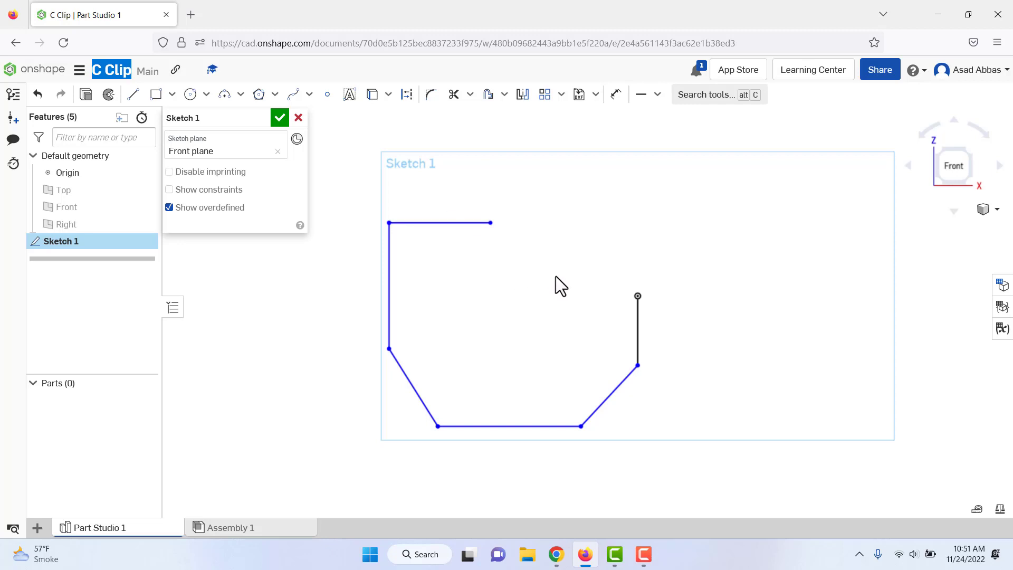
Dimension the vertical distance from the origin to the profile's bottom horizontal line as 0.375 in.
{"action": "left_click", "coordinate": [617, 95]}
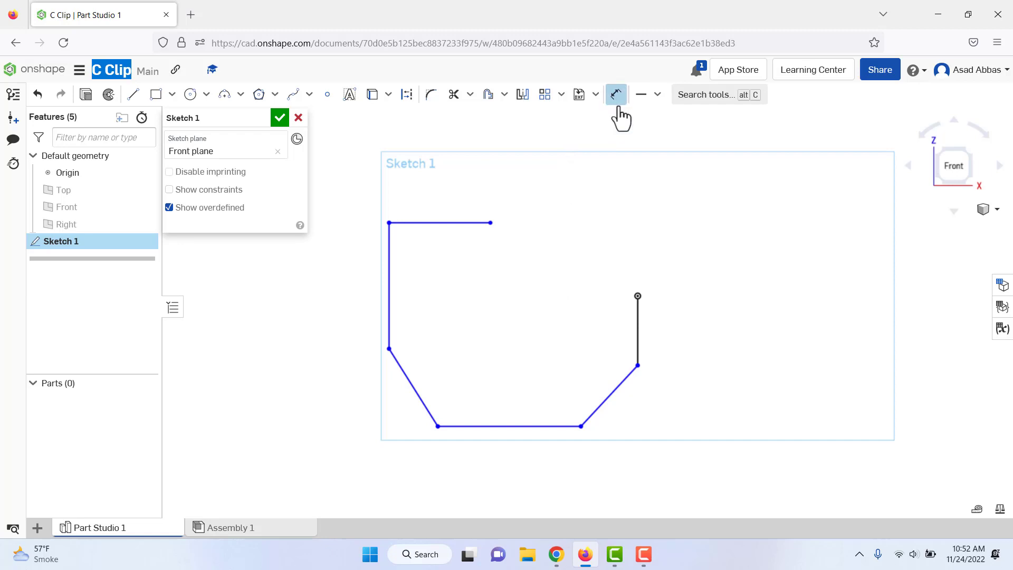
{"action": "left_click", "coordinate": [638, 296]}
{"action": "left_click", "coordinate": [582, 426]}
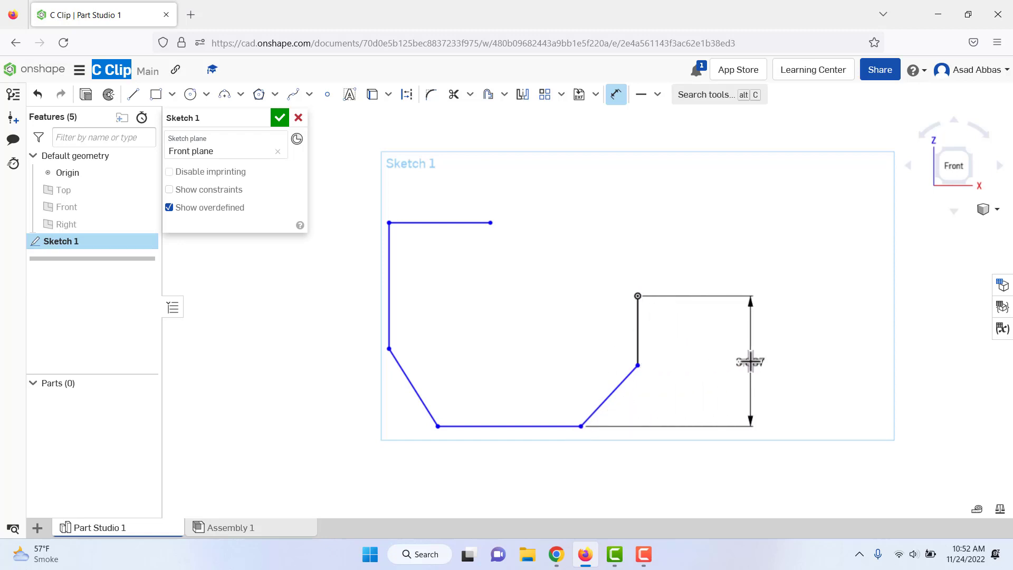
{"action": "left_click", "coordinate": [739, 361]}
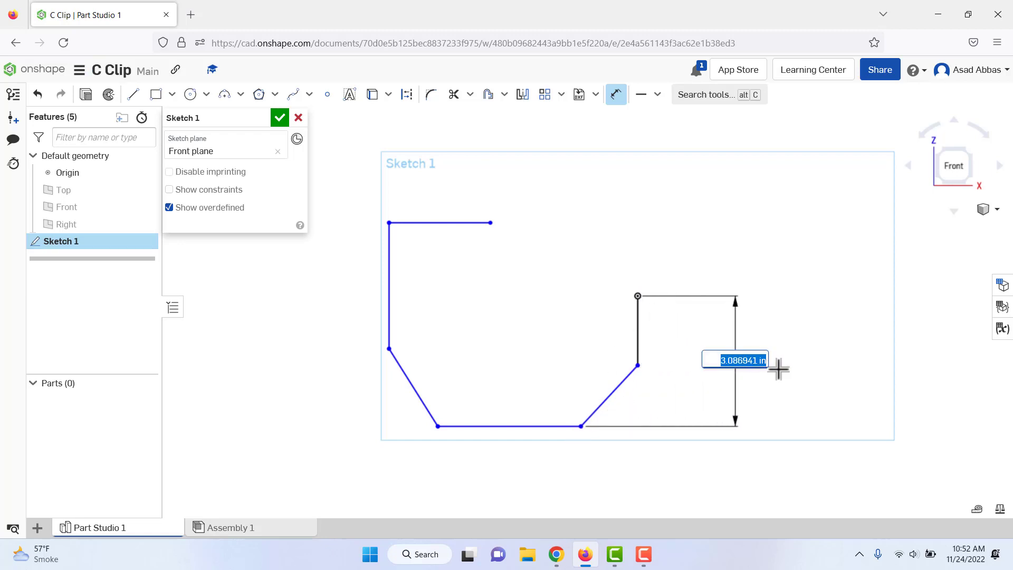
{"action": "type", "text": "0"}
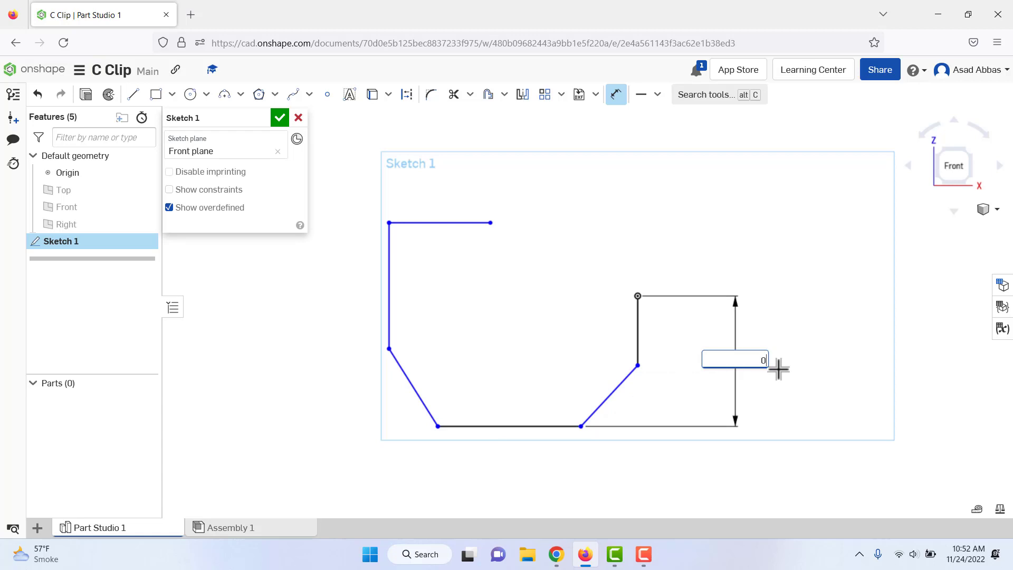
{"action": "type", "text": ".3"}
{"action": "key", "text": "Escape"}
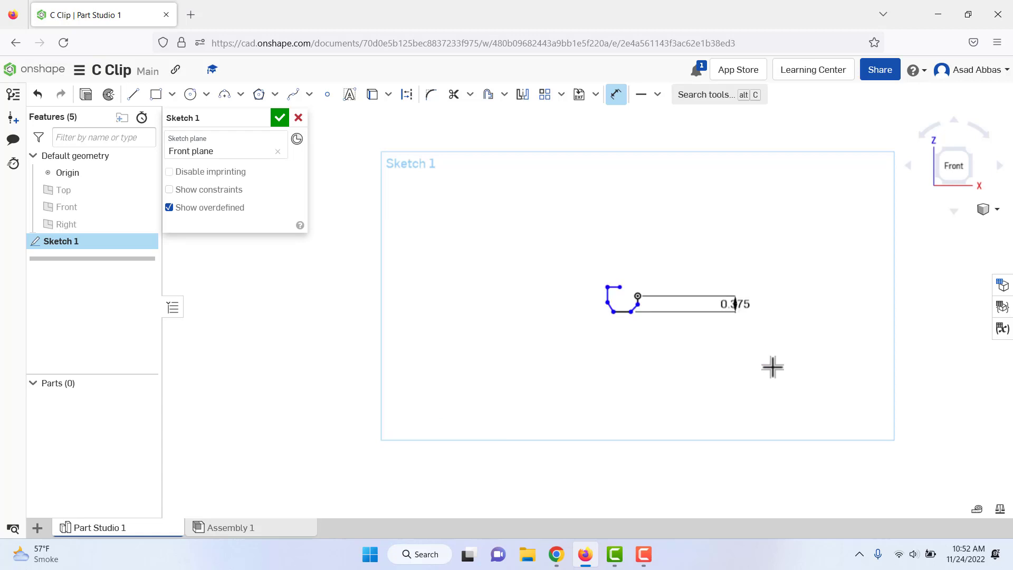
Reposition the 0.375 in dimension so it sits clear of the profile, farther out from the vertical line at the origin.
{"action": "scroll", "coordinate": [636, 293], "scroll_direction": "up", "scroll_amount": 5}
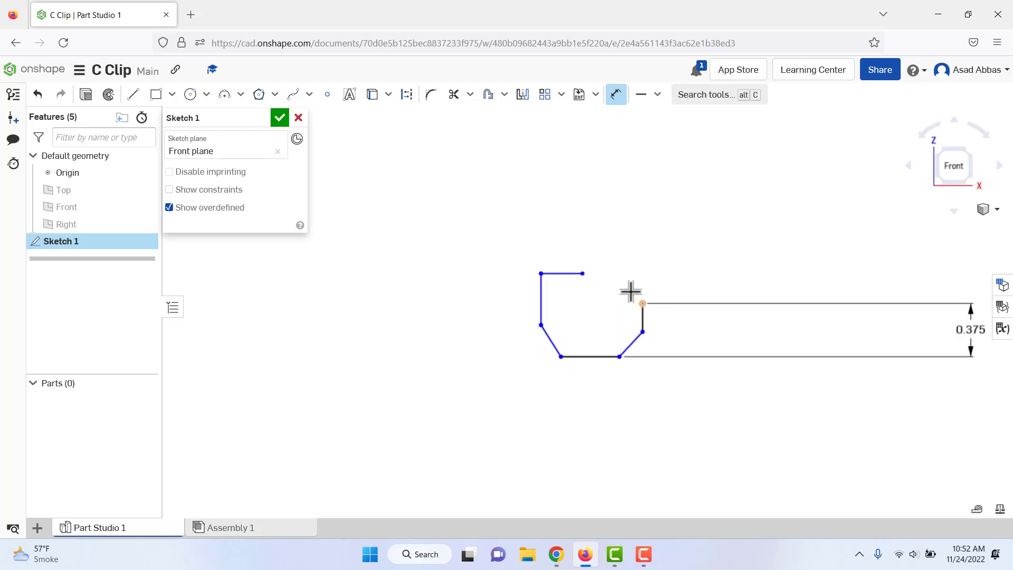
{"action": "left_click_drag", "start_coordinate": [977, 330], "coordinate": [651, 318]}
{"action": "scroll", "coordinate": [644, 317], "scroll_direction": "up", "scroll_amount": 6}
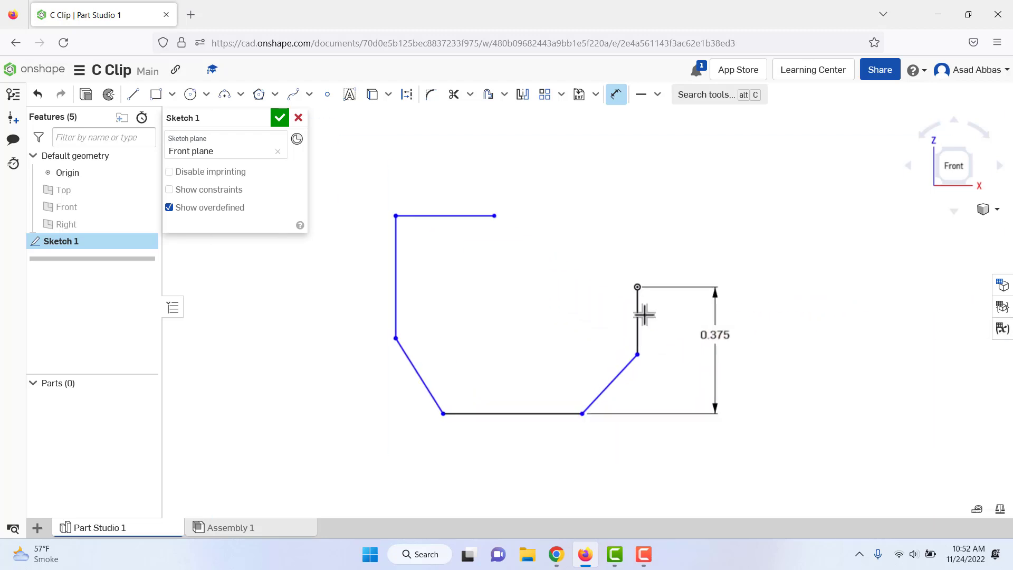
{"action": "scroll", "coordinate": [637, 317], "scroll_direction": "down", "scroll_amount": 2}
{"action": "scroll", "coordinate": [572, 306], "scroll_direction": "up", "scroll_amount": 1}
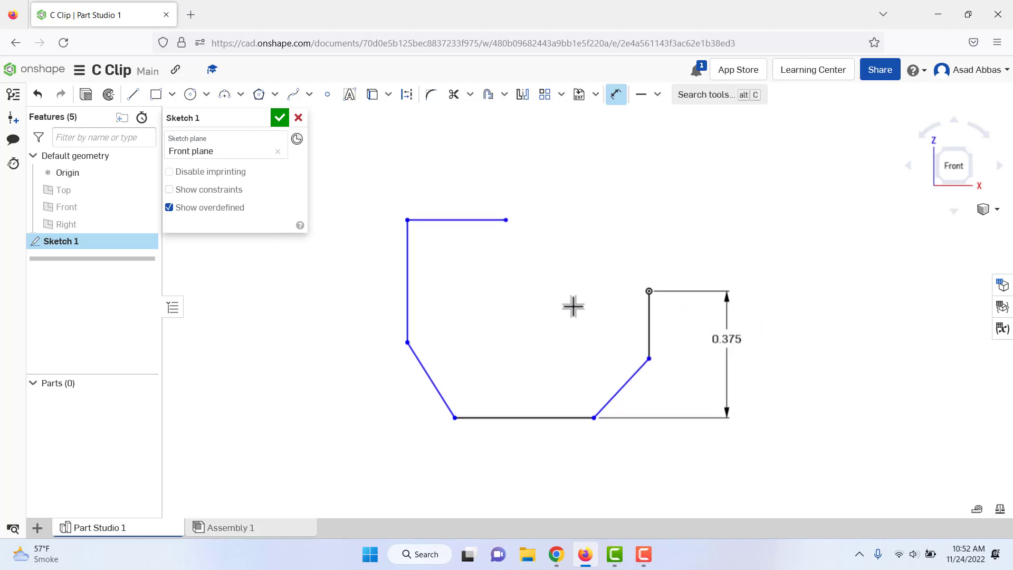
{"action": "scroll", "coordinate": [573, 306], "scroll_direction": "down", "scroll_amount": 3}
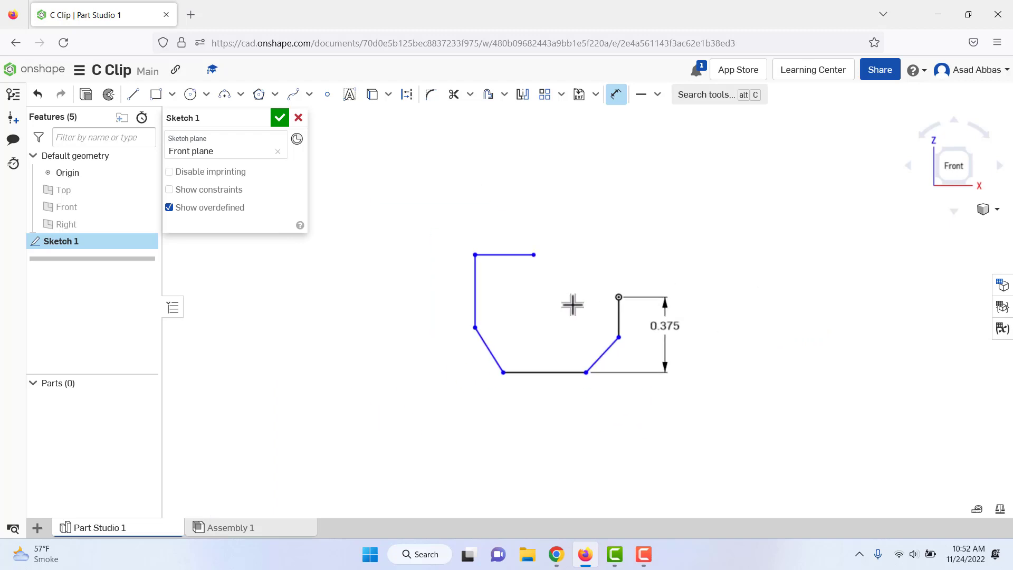
{"action": "scroll", "coordinate": [573, 305], "scroll_direction": "down", "scroll_amount": 2}
{"action": "scroll", "coordinate": [573, 305], "scroll_direction": "up", "scroll_amount": 5}
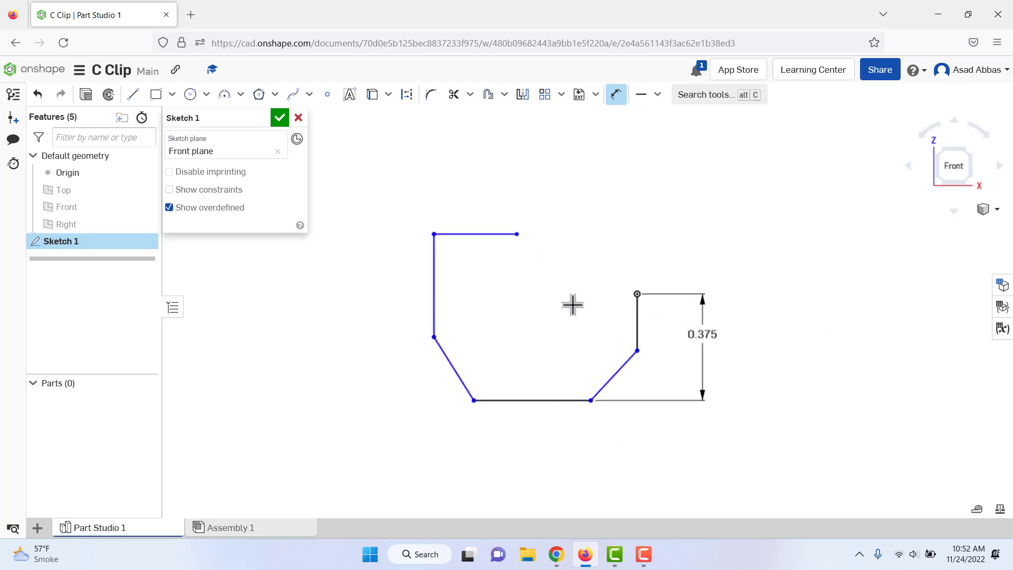
{"action": "left_click_drag", "start_coordinate": [721, 333], "coordinate": [799, 340]}
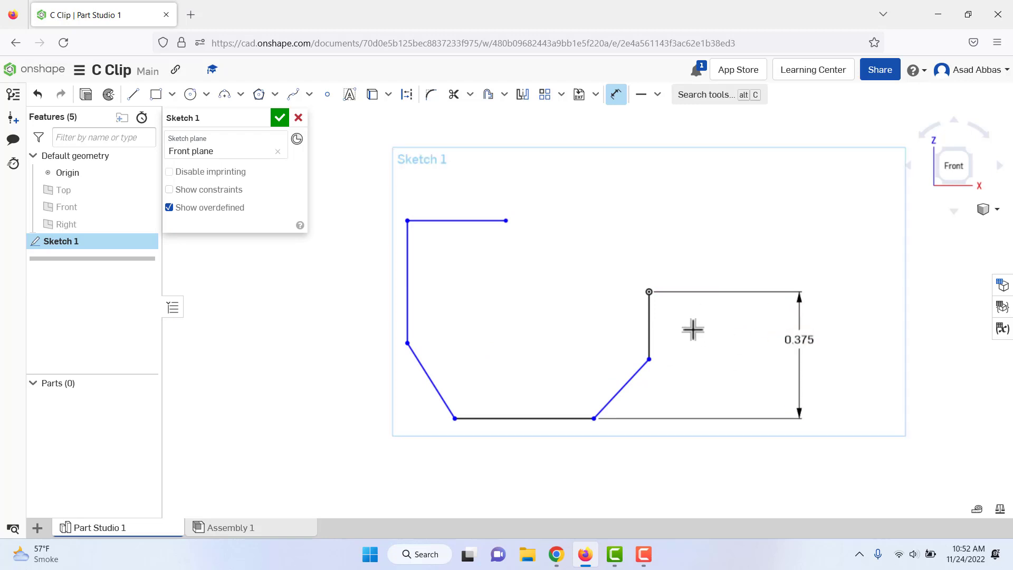
Dimension the angle between the bottom horizontal line and the diagonal on the origin side as 45°.
{"action": "left_click", "coordinate": [616, 95]}
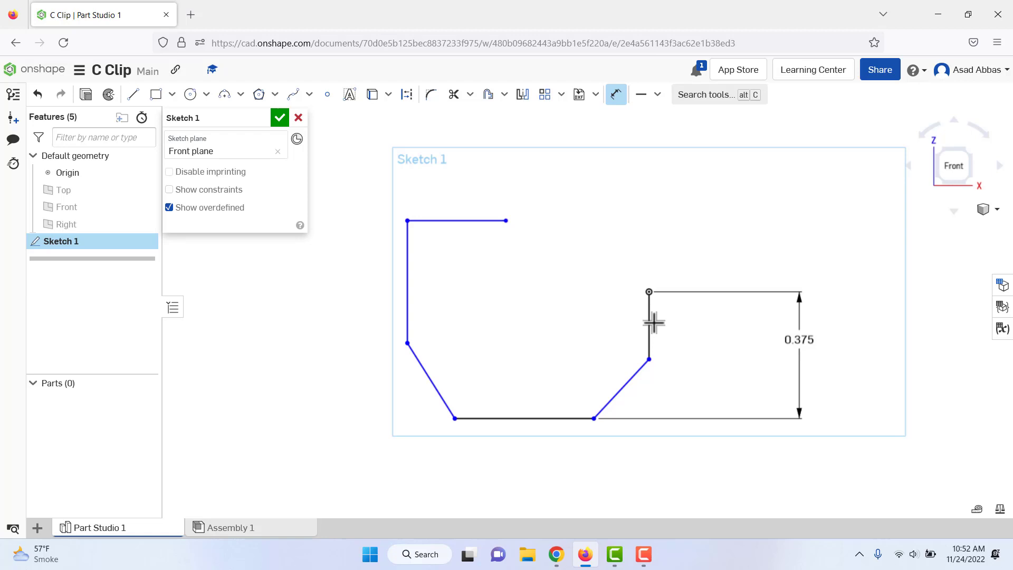
{"action": "left_click", "coordinate": [628, 382]}
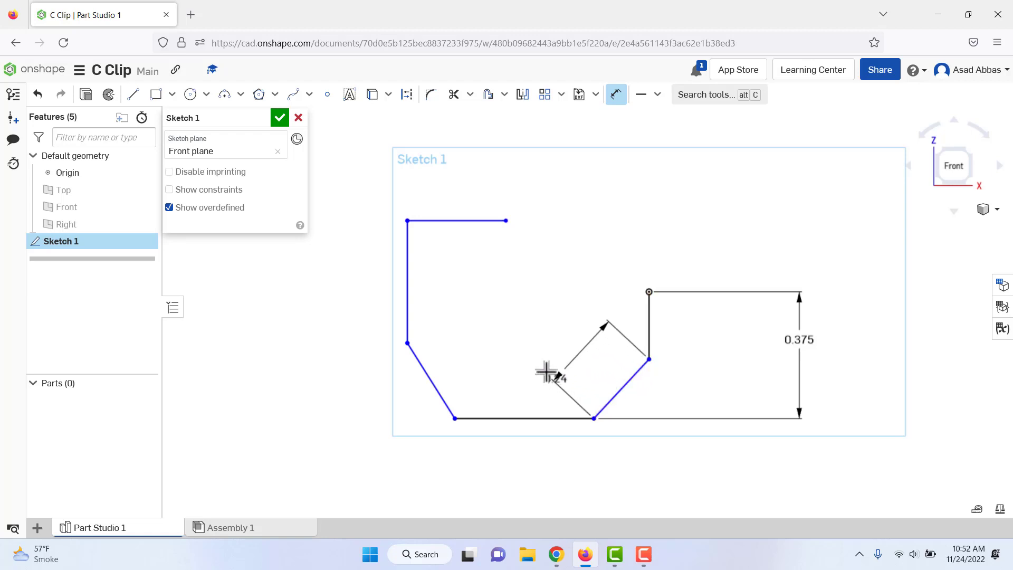
{"action": "left_click", "coordinate": [546, 417]}
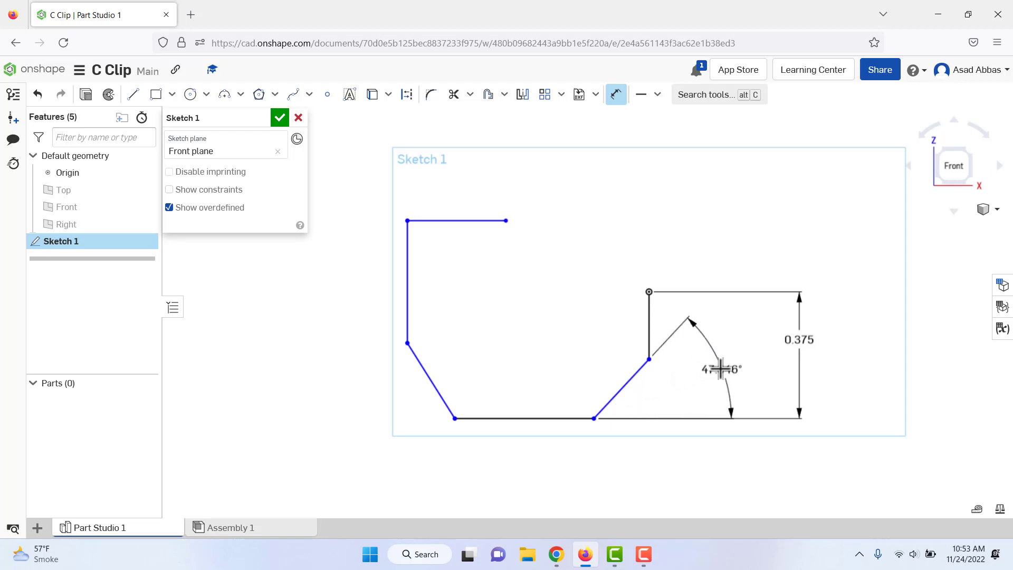
{"action": "left_click", "coordinate": [701, 379]}
{"action": "type", "text": "45"}
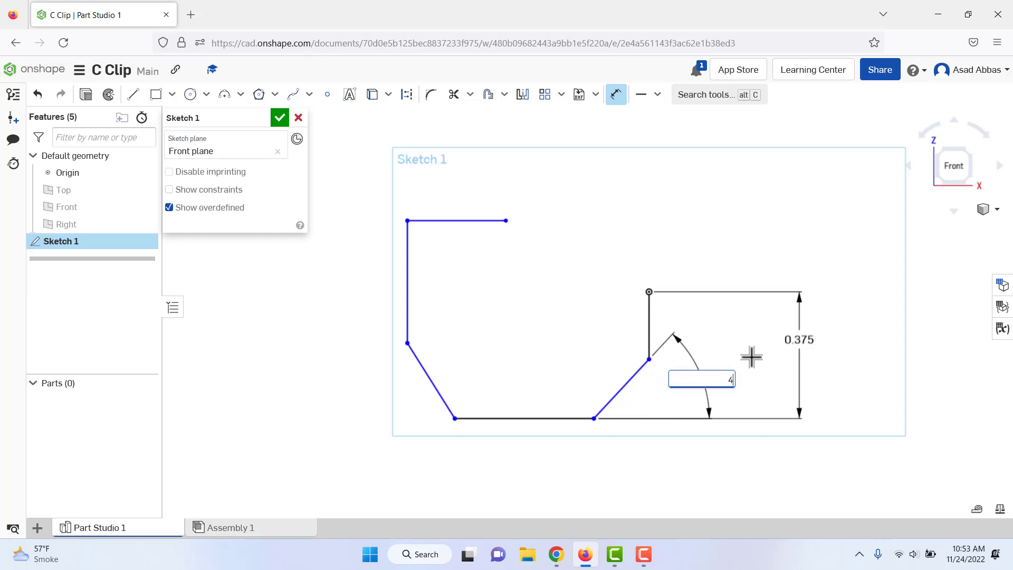
{"action": "key", "text": "Return"}
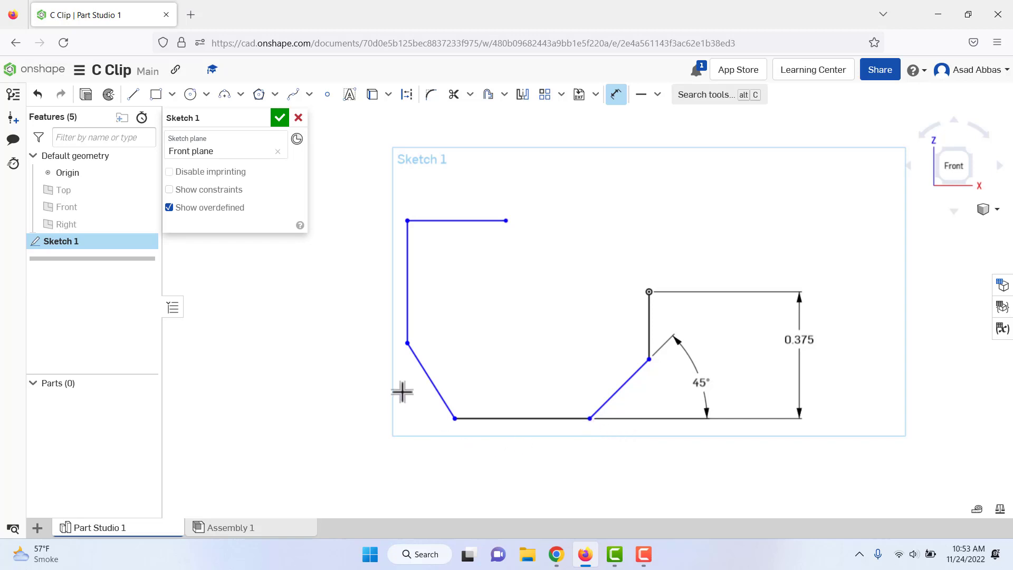
Dimension the horizontal distance from the left vertical line's lower corner to the bottom line's right end as 1.25 in.
{"action": "left_click", "coordinate": [446, 417]}
{"action": "left_click", "coordinate": [408, 343]}
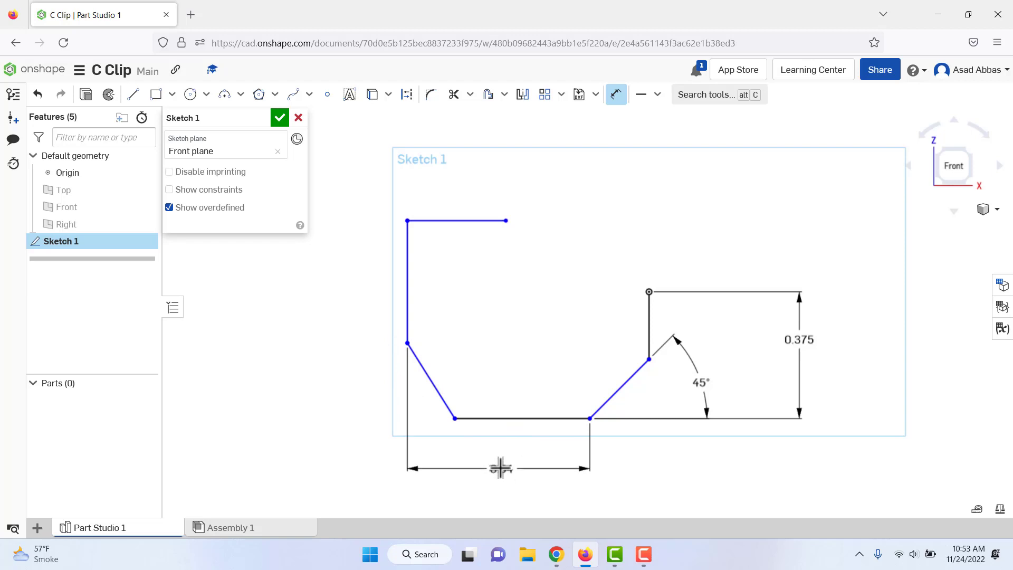
{"action": "left_click", "coordinate": [500, 468]}
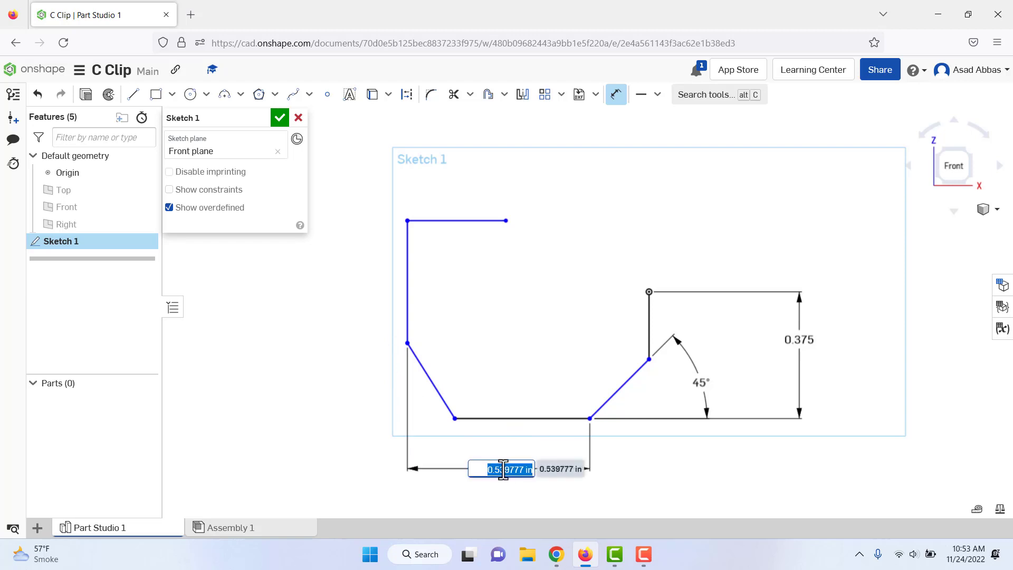
{"action": "type", "text": "1.25"}
{"action": "key", "text": "Return"}
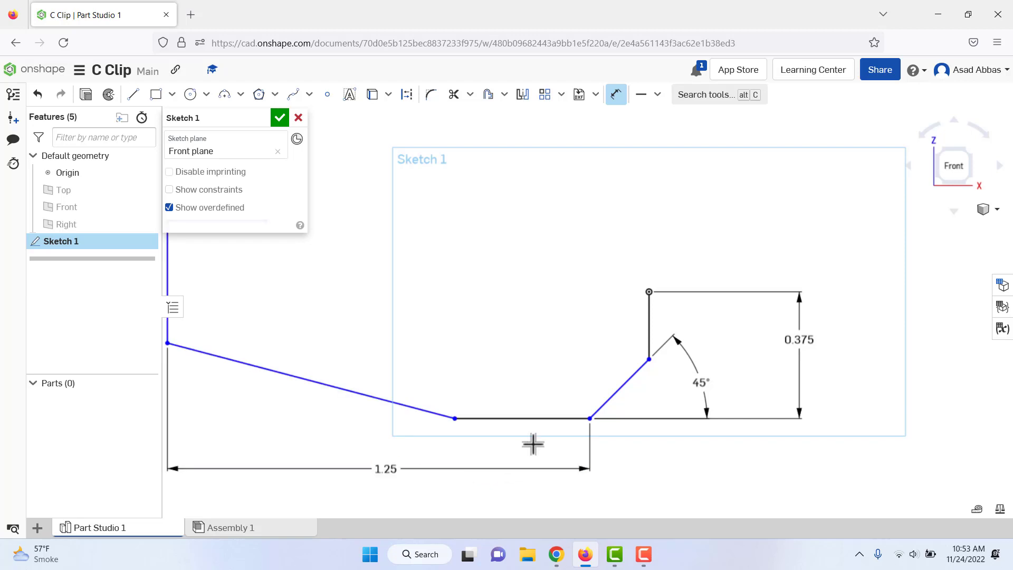
Dimension the overall horizontal width from the left vertical line to the vertical line at the origin as 1.5 in.
{"action": "scroll", "coordinate": [544, 411], "scroll_direction": "up", "scroll_amount": 3}
{"action": "scroll", "coordinate": [546, 406], "scroll_direction": "down", "scroll_amount": 5}
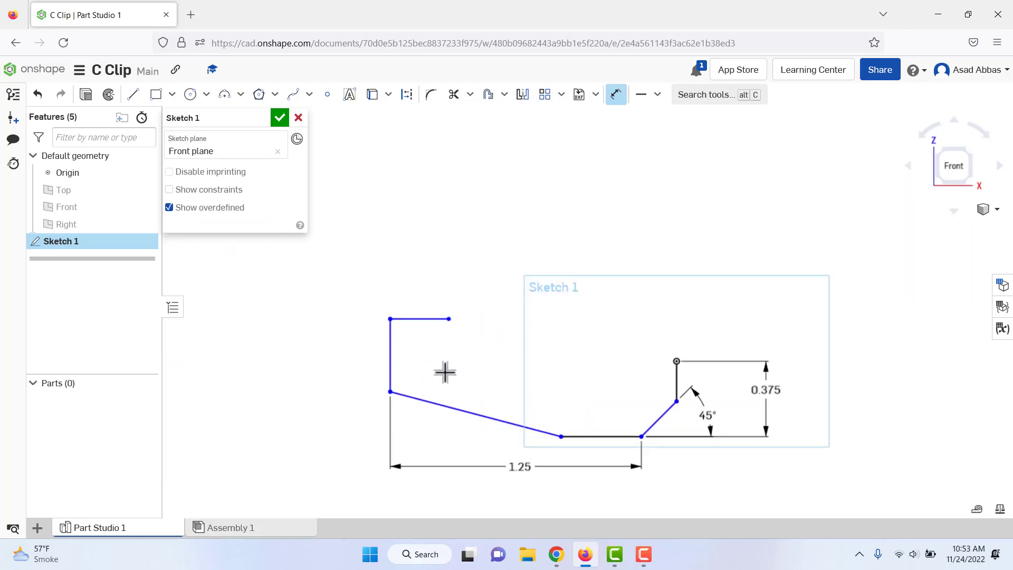
{"action": "scroll", "coordinate": [610, 437], "scroll_direction": "up", "scroll_amount": 3}
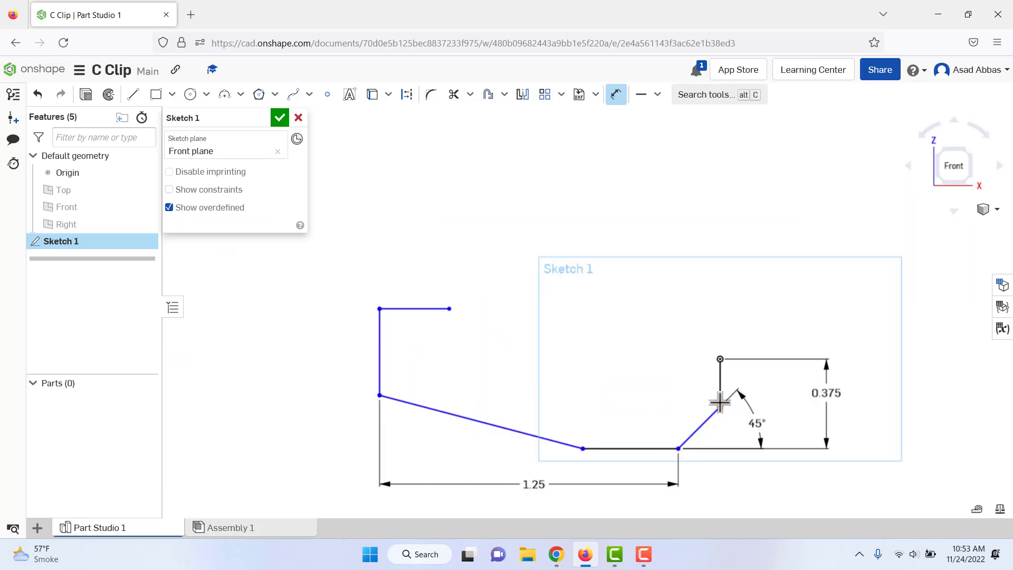
{"action": "left_click", "coordinate": [719, 359]}
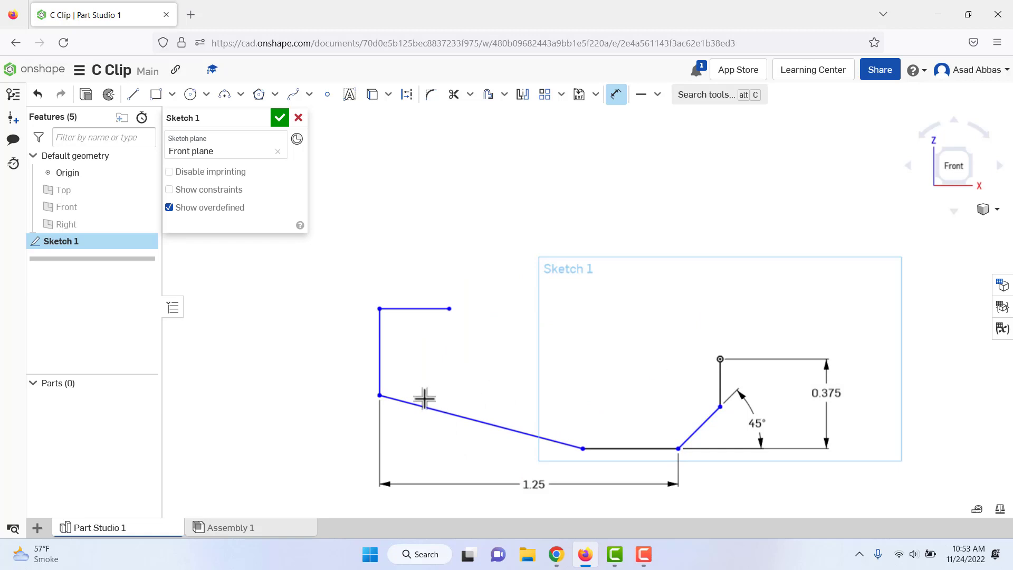
{"action": "left_click", "coordinate": [380, 396]}
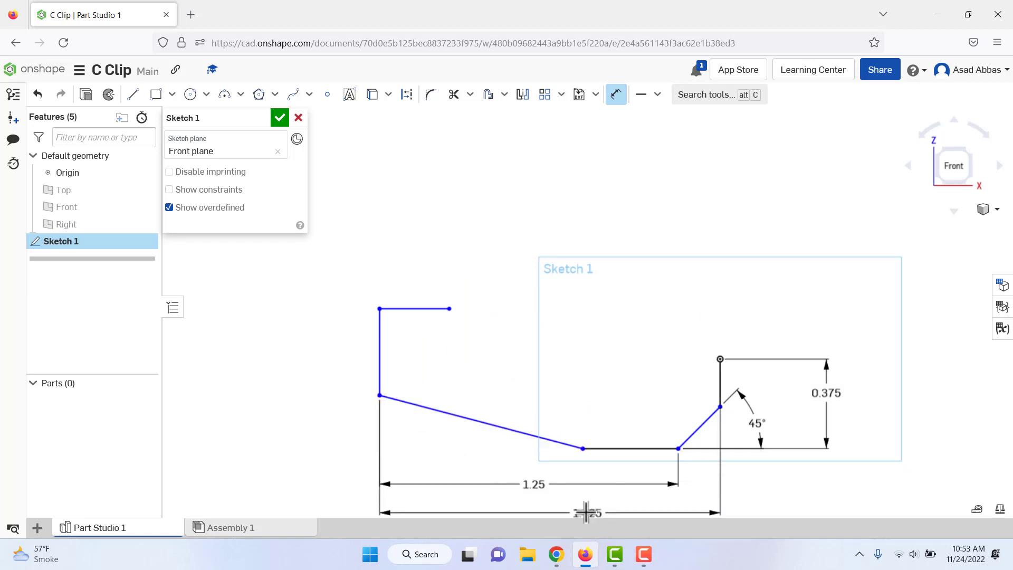
{"action": "left_click", "coordinate": [583, 513]}
{"action": "type", "text": "1.5"}
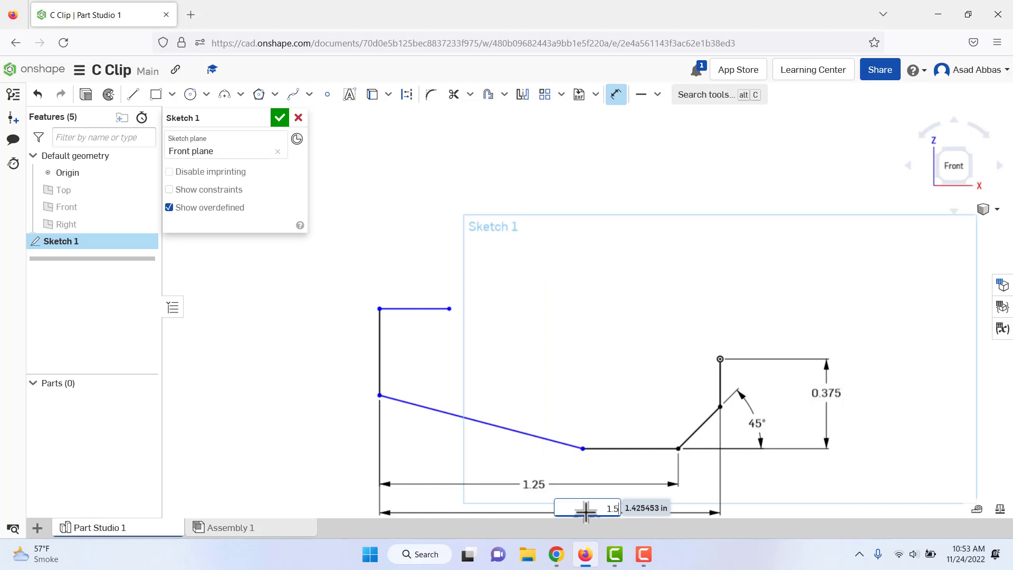
{"action": "key", "text": "Return"}
Dimension the horizontal offset between the left diagonal's two endpoints as 0.25 in.
{"action": "scroll", "coordinate": [620, 355], "scroll_direction": "up", "scroll_amount": 3}
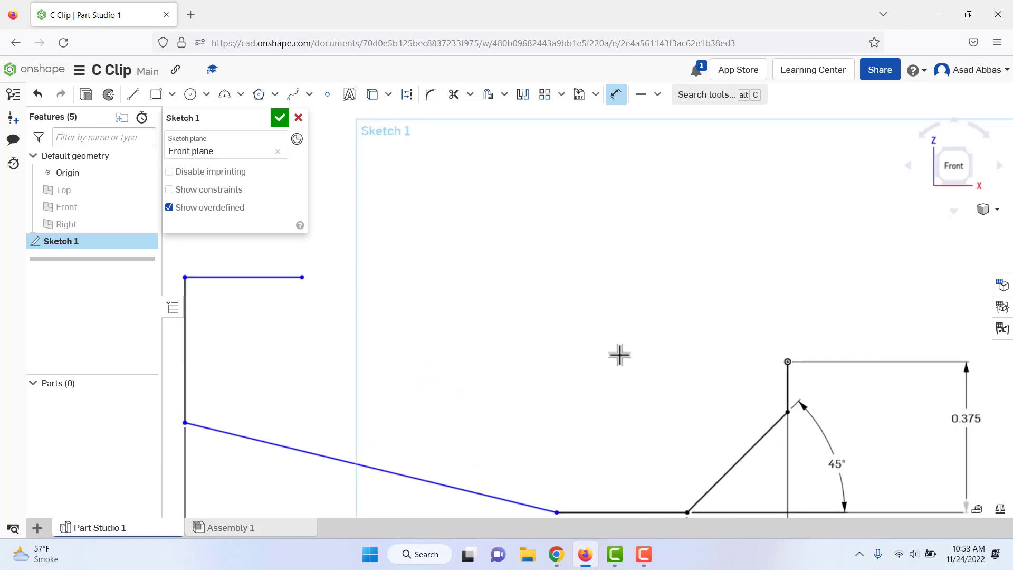
{"action": "scroll", "coordinate": [620, 355], "scroll_direction": "down", "scroll_amount": 3}
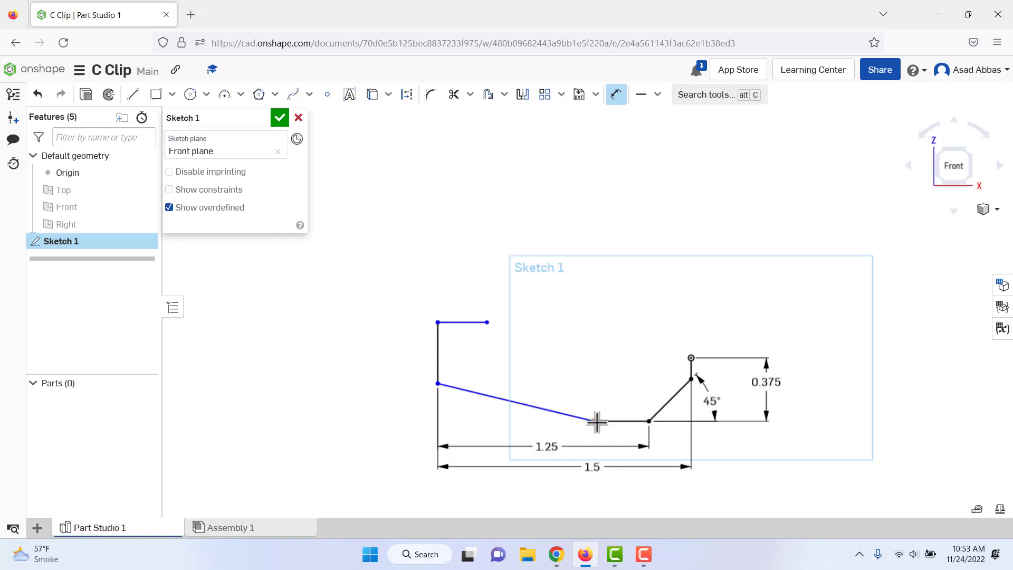
{"action": "left_click", "coordinate": [440, 384]}
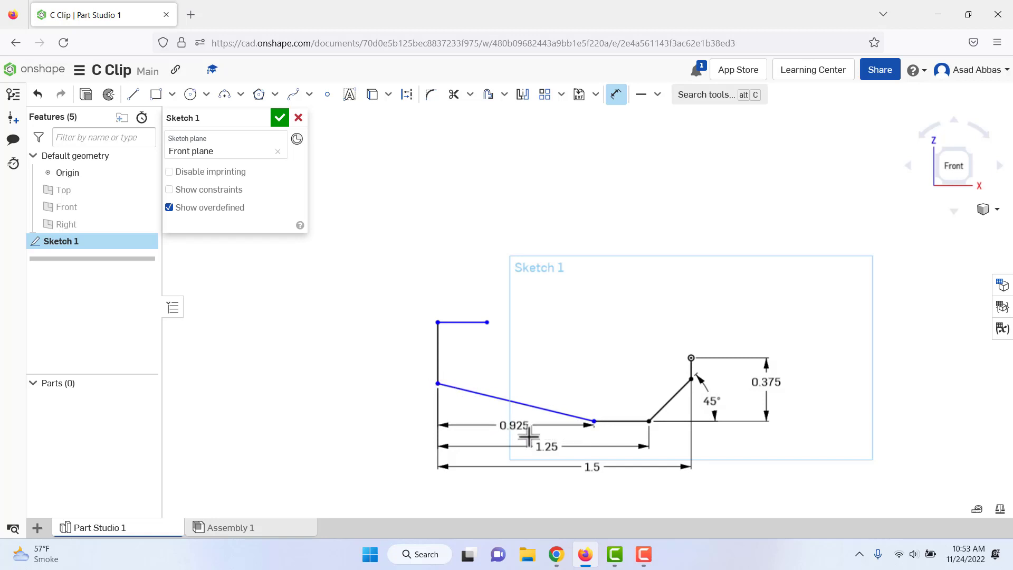
{"action": "left_click", "coordinate": [513, 432]}
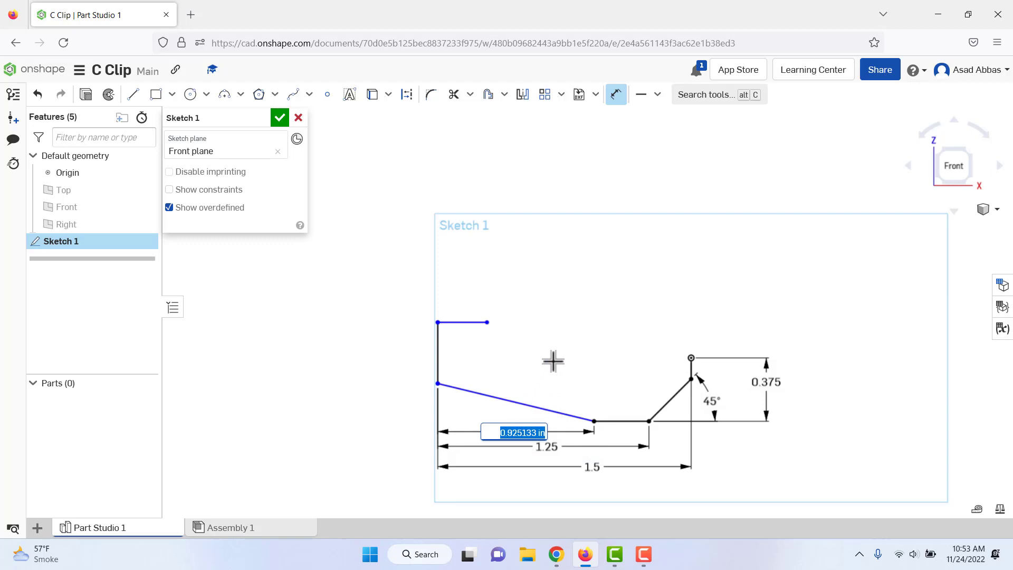
{"action": "type", "text": "0.25"}
{"action": "key", "text": "Return"}
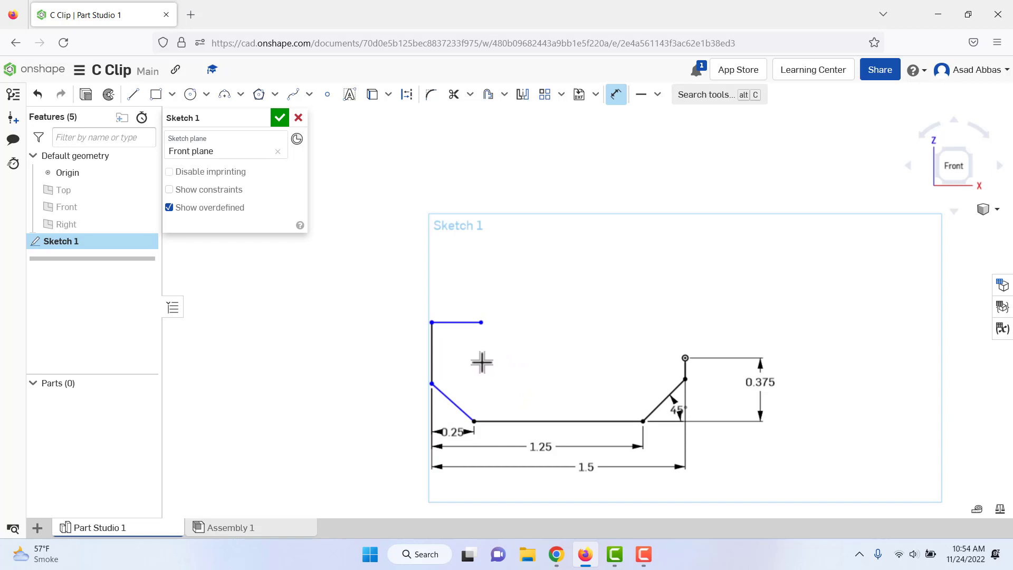
Dimension the vertical height of the left diagonal above the bottom line as 0.25 in.
{"action": "left_click", "coordinate": [434, 386]}
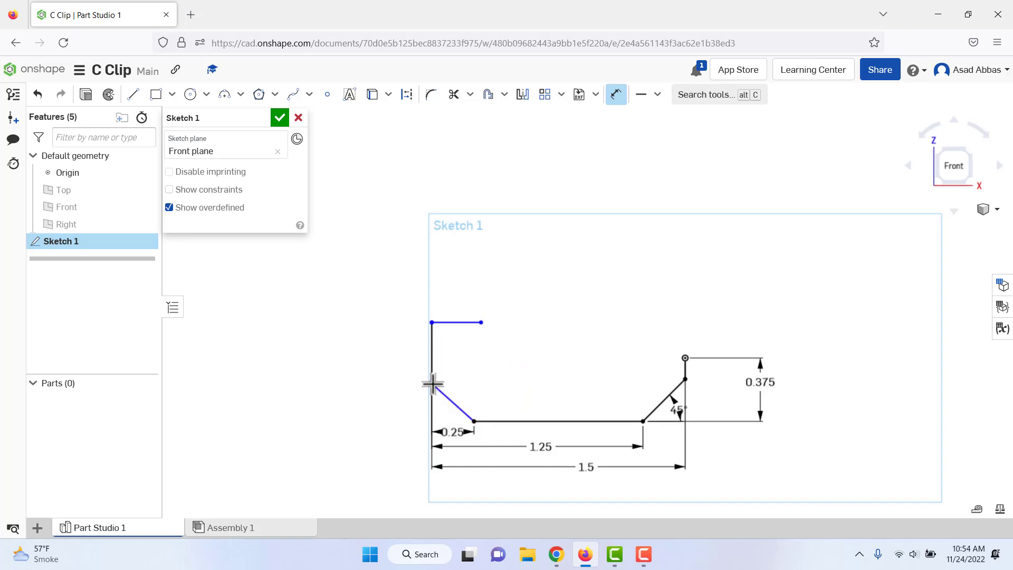
{"action": "left_click", "coordinate": [412, 407]}
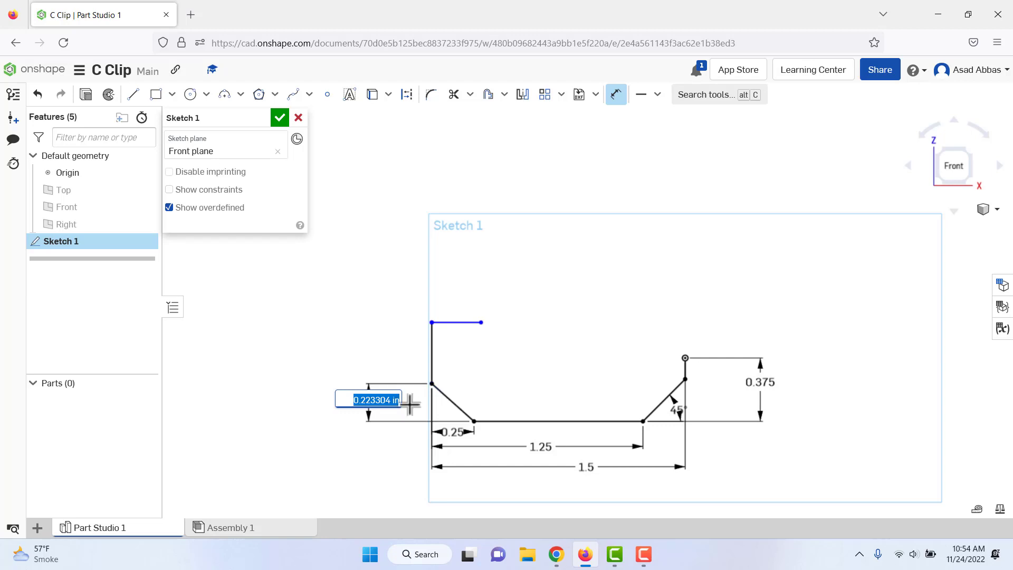
{"action": "type", "text": "0.2"}
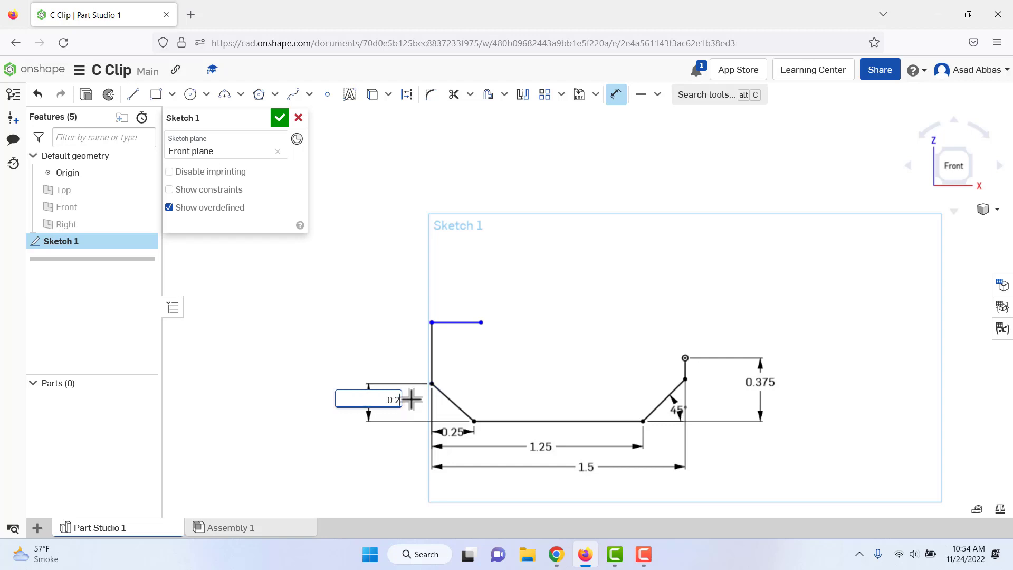
{"action": "type", "text": "5"}
{"action": "key", "text": "Return"}
Dimension the height from the bottom line to the profile's upper-left corner as 1.25/2 in and leave the Dimension command.
{"action": "scroll", "coordinate": [544, 358], "scroll_direction": "up", "scroll_amount": 2}
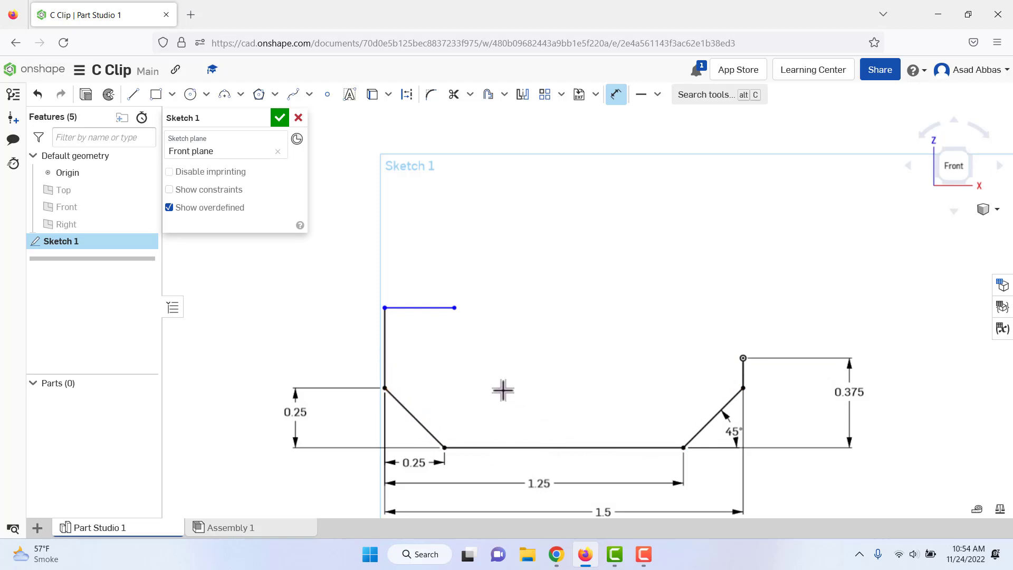
{"action": "scroll", "coordinate": [502, 388], "scroll_direction": "down", "scroll_amount": 2}
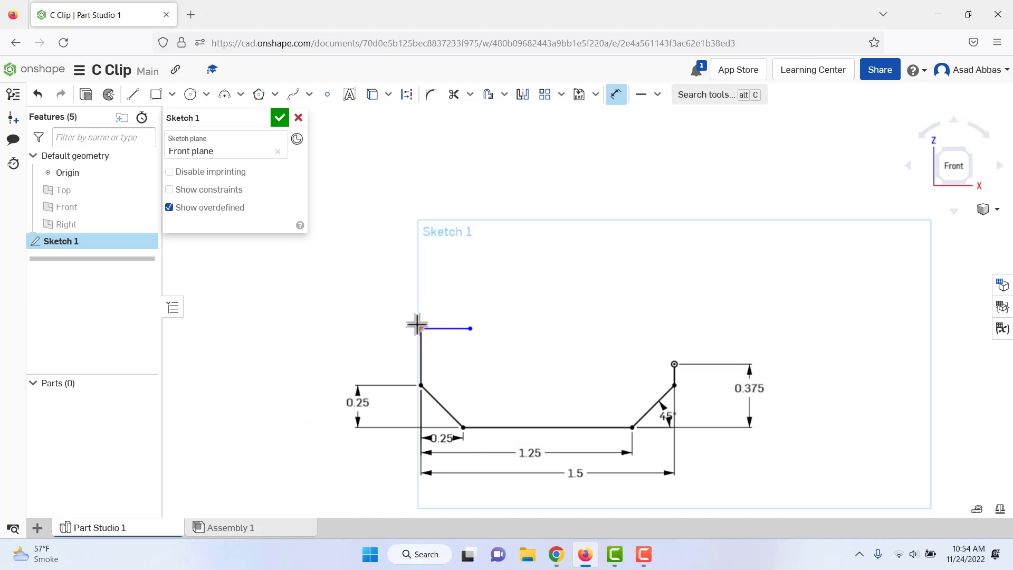
{"action": "left_click", "coordinate": [419, 328]}
{"action": "left_click", "coordinate": [491, 427]}
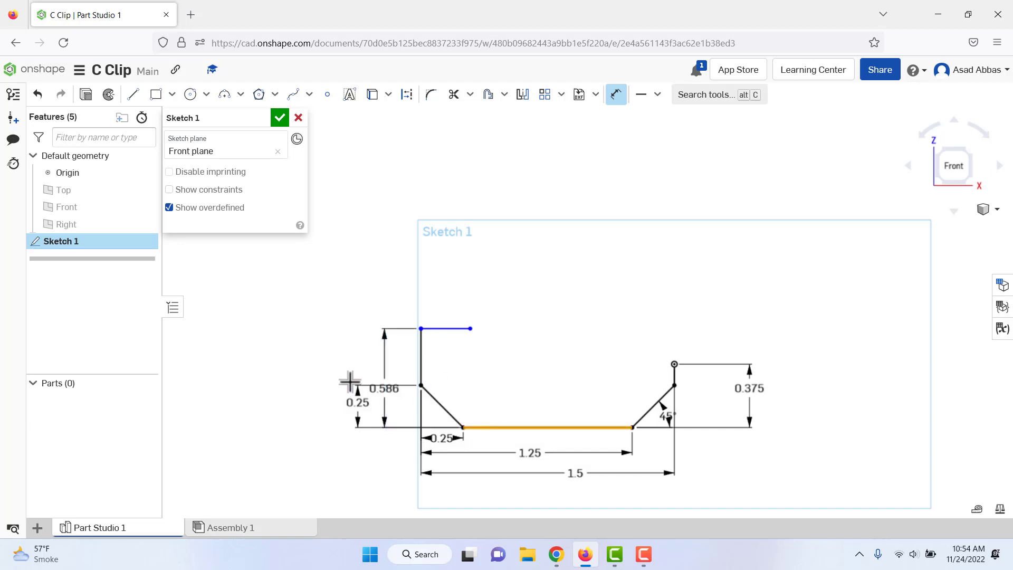
{"action": "left_click", "coordinate": [297, 370]}
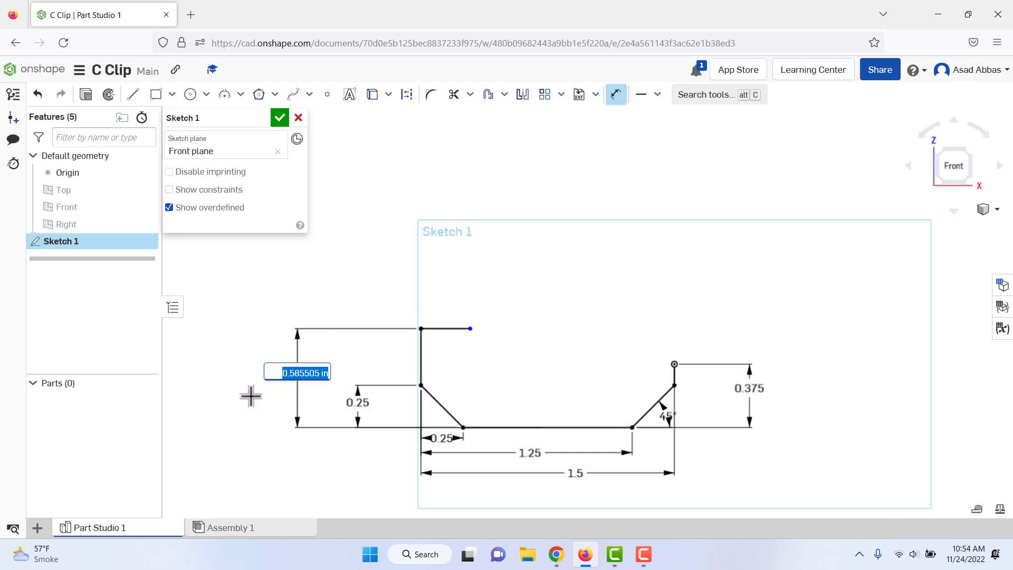
{"action": "type", "text": "1.25/2"}
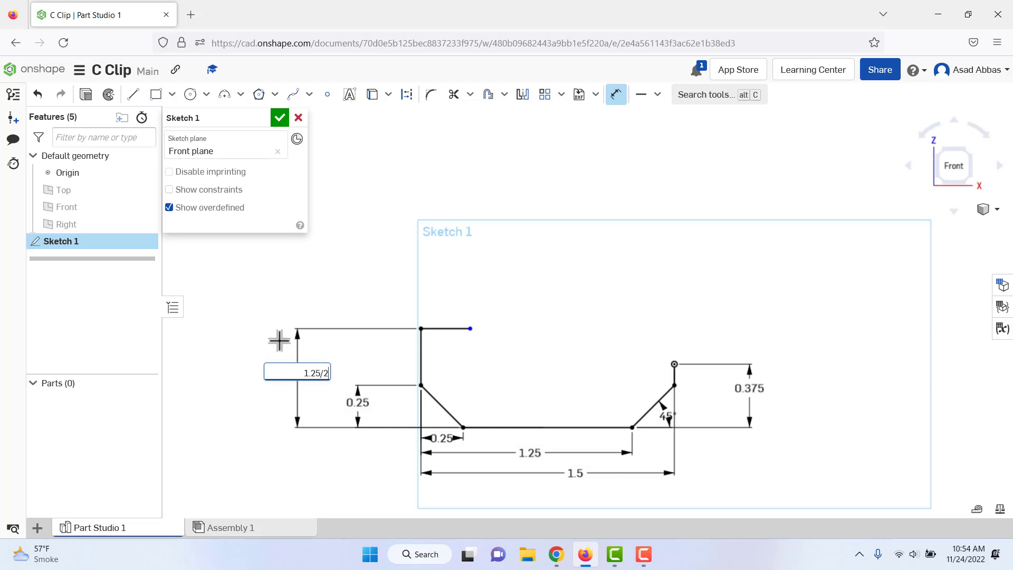
{"action": "key", "text": "Return"}
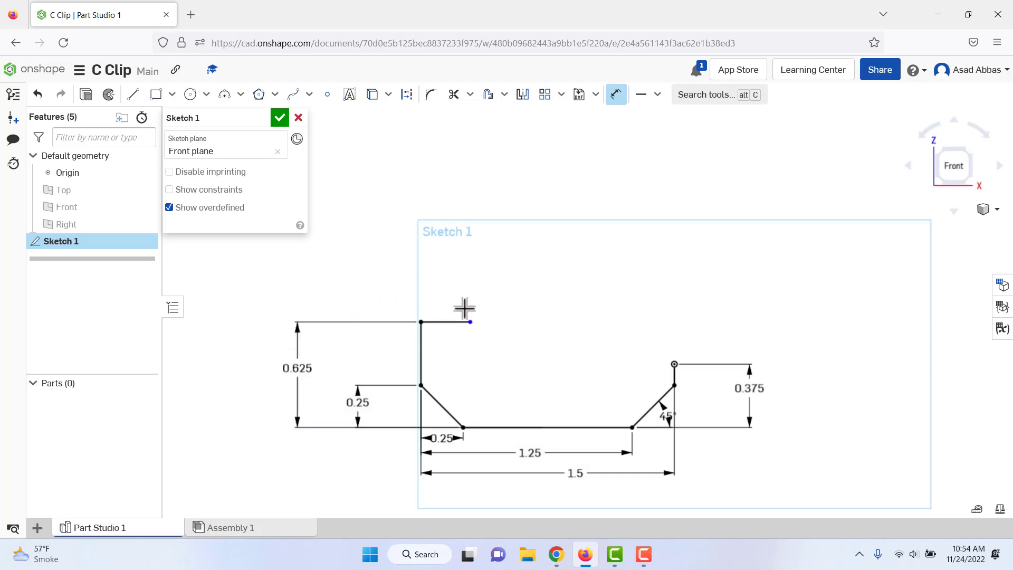
{"action": "scroll", "coordinate": [465, 309], "scroll_direction": "up", "scroll_amount": 3}
{"action": "scroll", "coordinate": [464, 309], "scroll_direction": "down", "scroll_amount": 3}
{"action": "scroll", "coordinate": [417, 284], "scroll_direction": "up", "scroll_amount": 1}
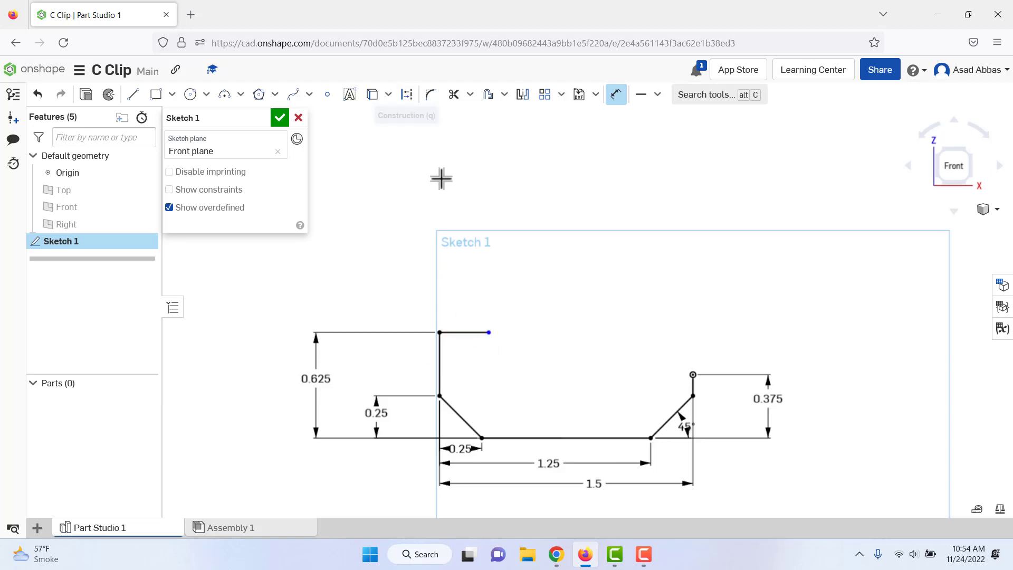
{"action": "right_click", "coordinate": [431, 155]}
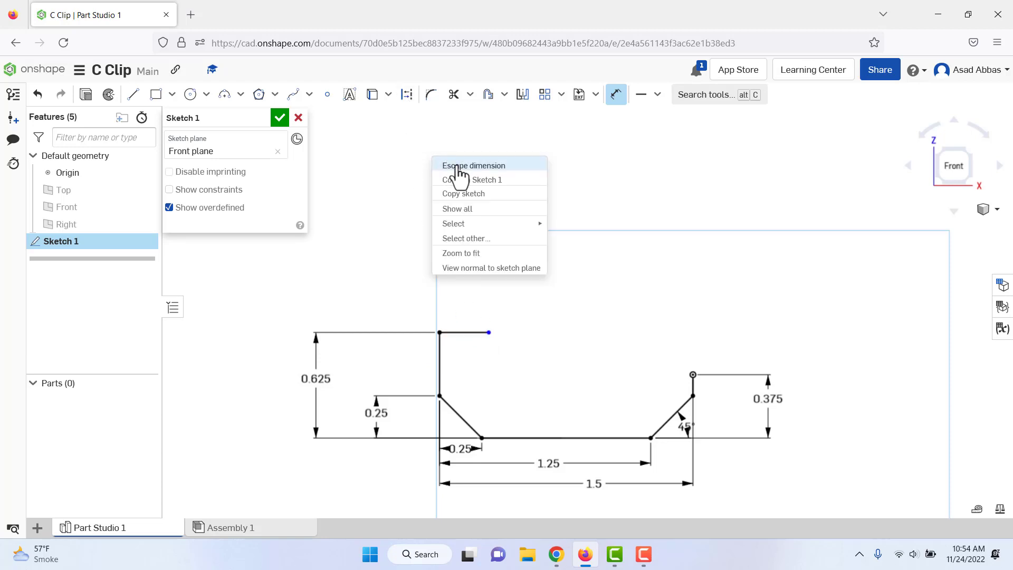
{"action": "left_click", "coordinate": [458, 166]}
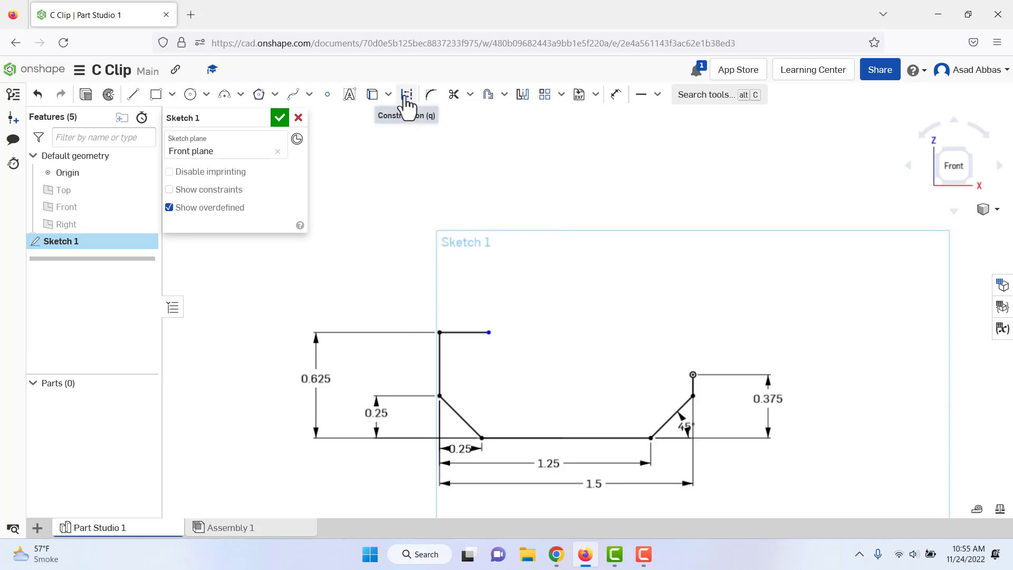
Convert the profile's upper horizontal line to construction geometry.
{"action": "left_click", "coordinate": [407, 98]}
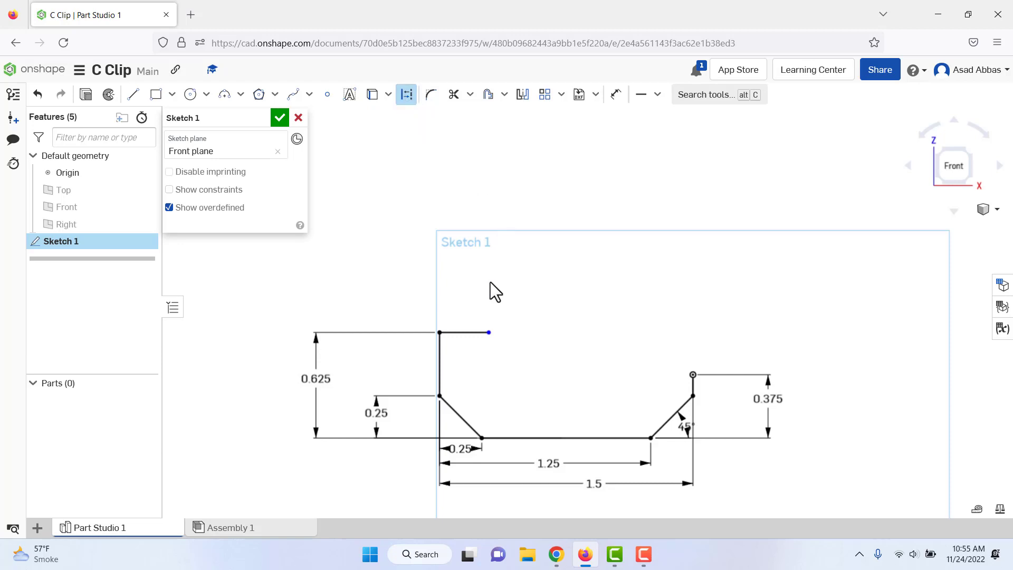
{"action": "left_click", "coordinate": [474, 333]}
{"action": "left_click", "coordinate": [486, 308]}
{"action": "left_click", "coordinate": [480, 333]}
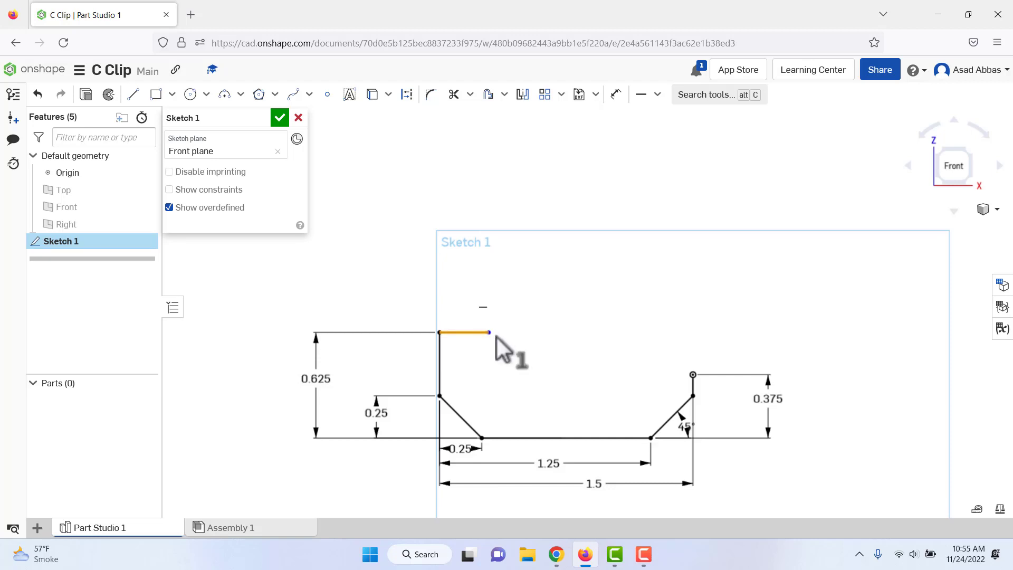
{"action": "left_click", "coordinate": [481, 263]}
{"action": "left_click", "coordinate": [478, 334]}
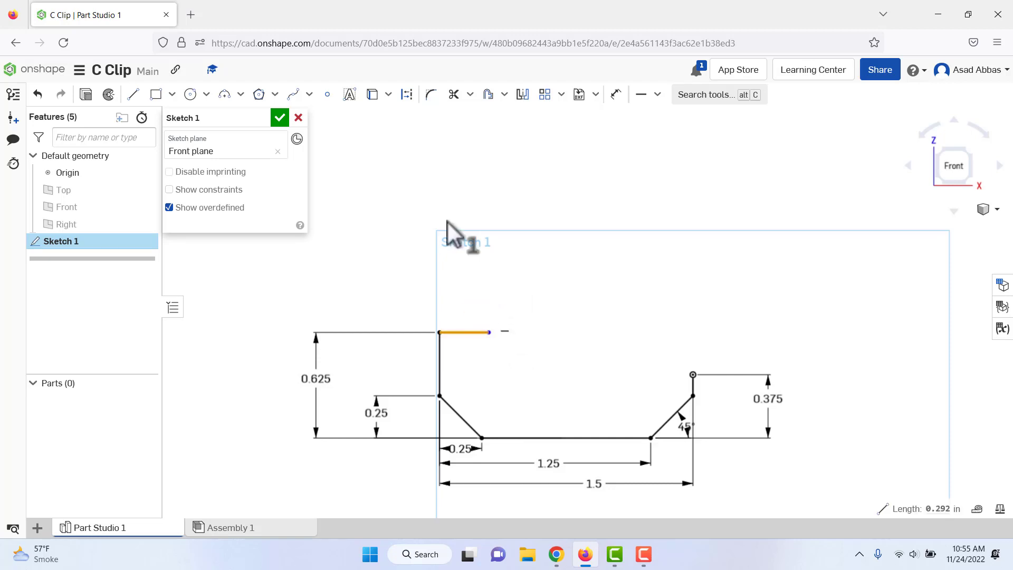
{"action": "left_click", "coordinate": [406, 95]}
{"action": "left_click", "coordinate": [522, 284]}
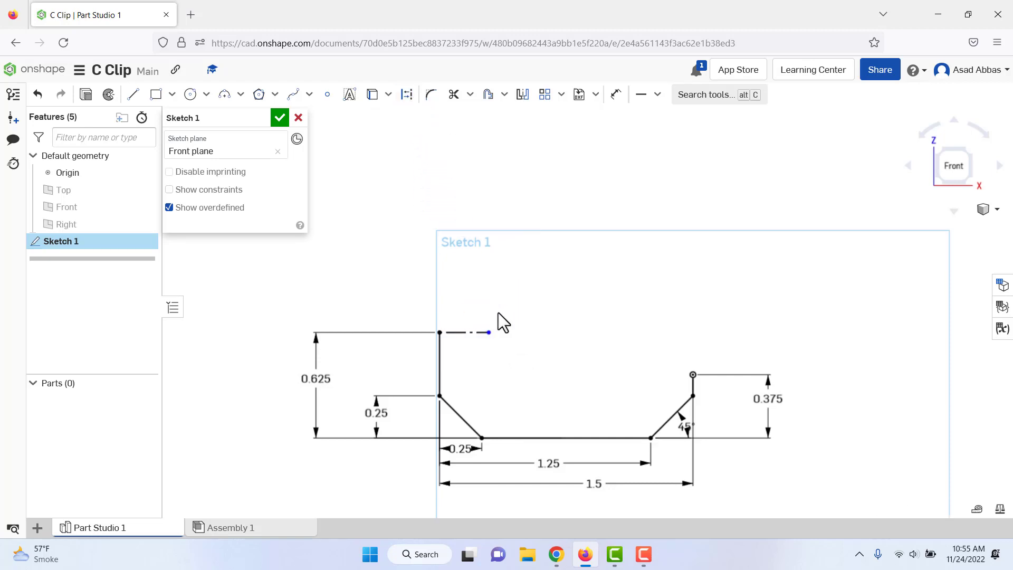
Lengthen the upper construction line by moving its free endpoint horizontally to nearly above the middle of the bottom line.
{"action": "left_click_drag", "start_coordinate": [490, 333], "coordinate": [557, 333]}
{"action": "scroll", "coordinate": [557, 346], "scroll_direction": "up", "scroll_amount": 1}
{"action": "scroll", "coordinate": [549, 364], "scroll_direction": "down", "scroll_amount": 1}
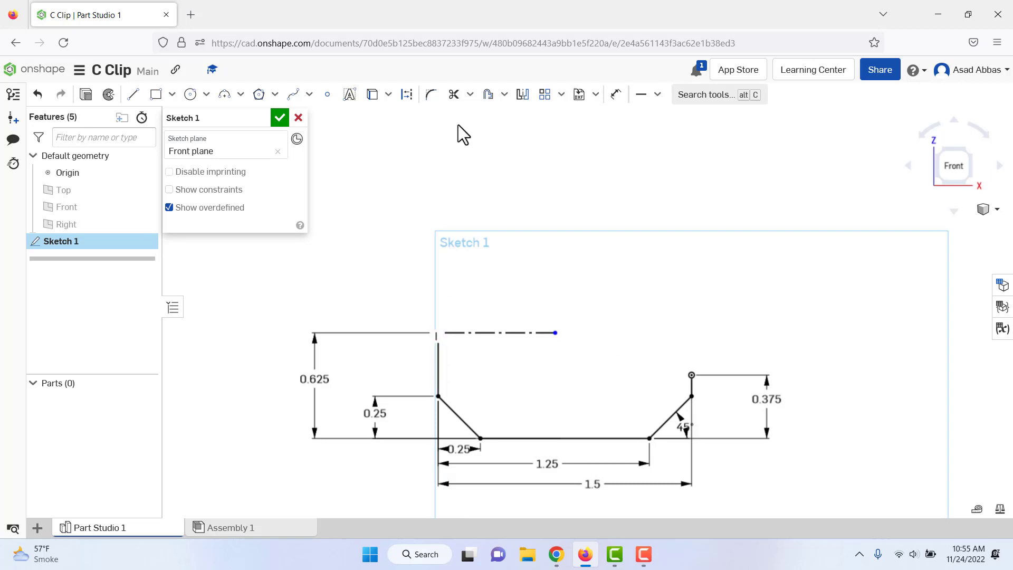
Mirror the lower half's profile lines about the horizontal construction line to form the upper half, and leave the Mirror command.
{"action": "left_click", "coordinate": [523, 95]}
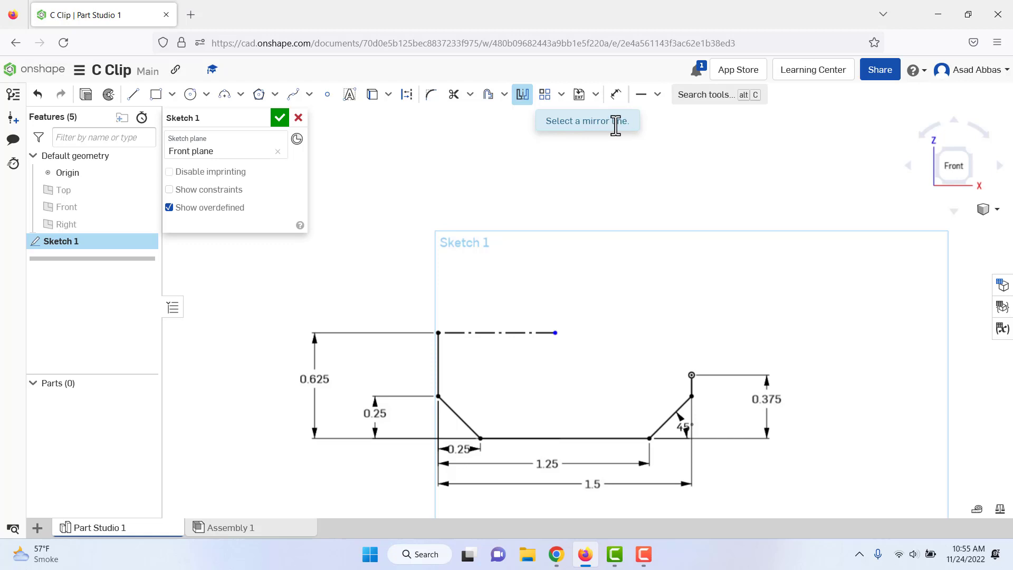
{"action": "left_click", "coordinate": [517, 332]}
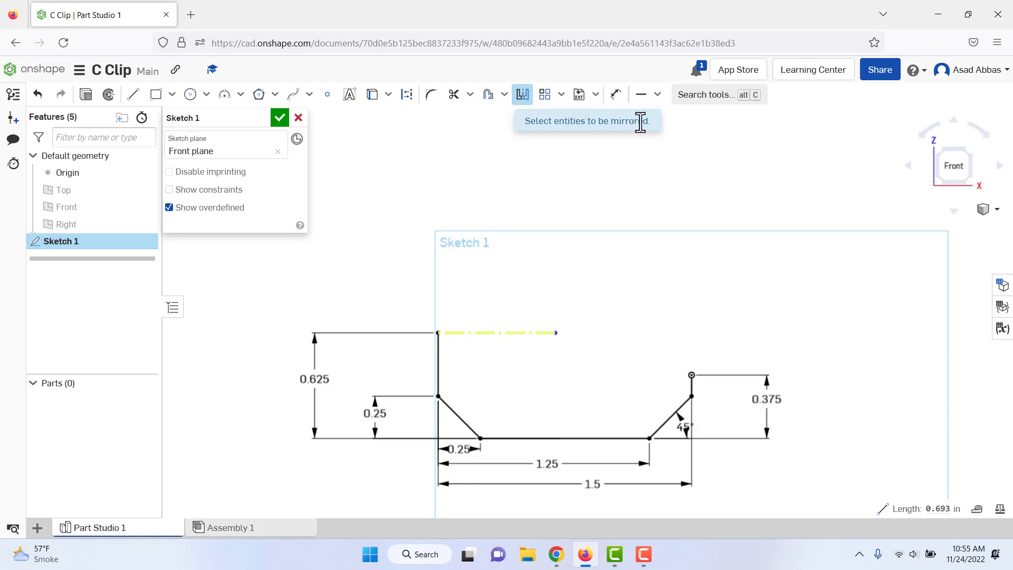
{"action": "right_click", "coordinate": [440, 366]}
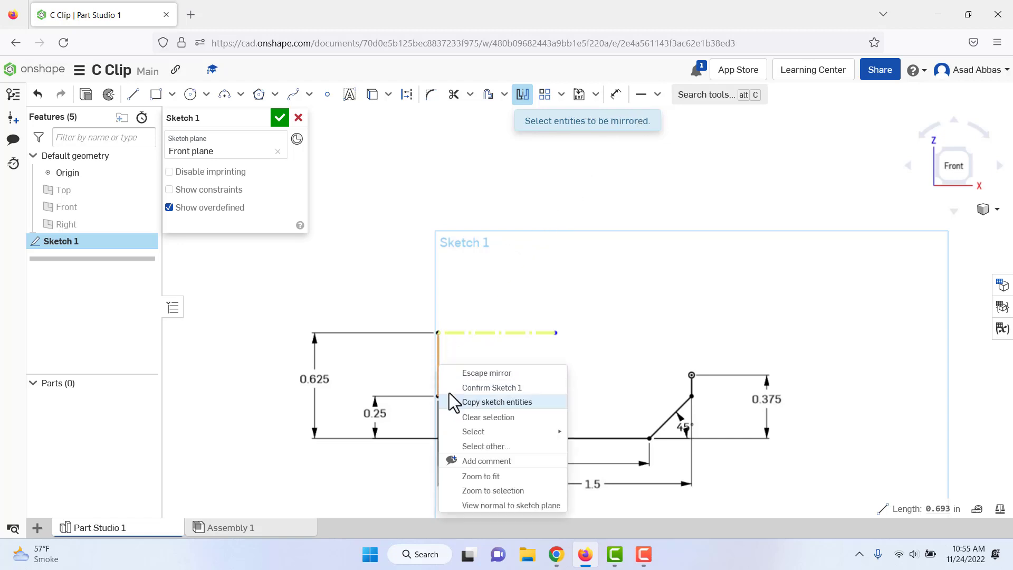
{"action": "left_click", "coordinate": [453, 354]}
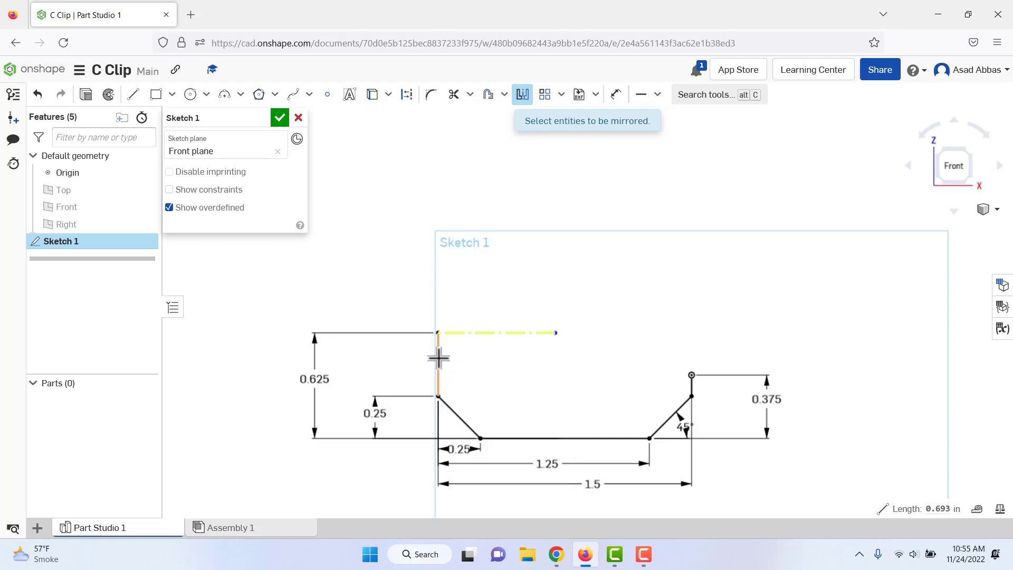
{"action": "left_click", "coordinate": [438, 353]}
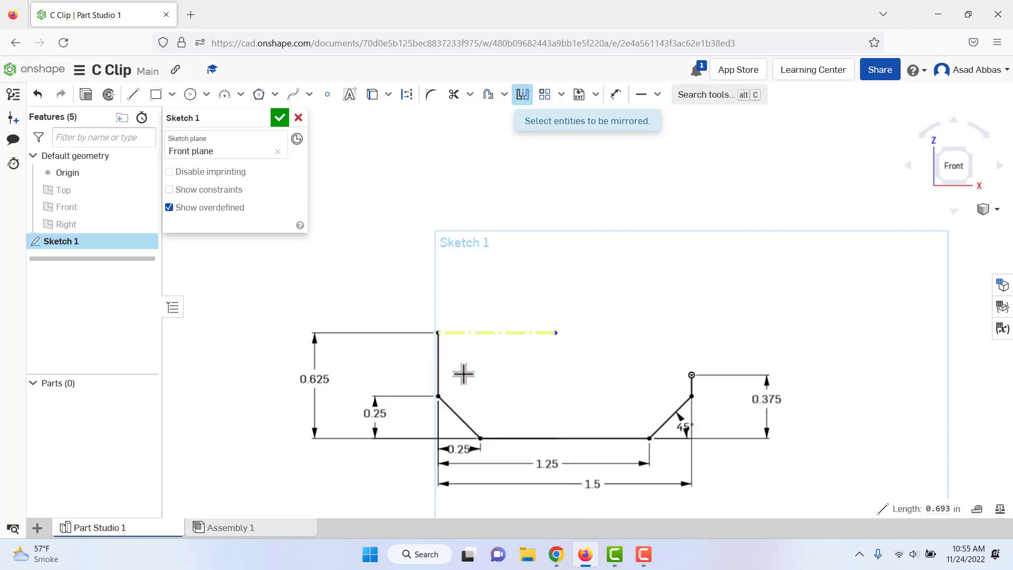
{"action": "left_click", "coordinate": [518, 437]}
{"action": "left_click", "coordinate": [663, 420]}
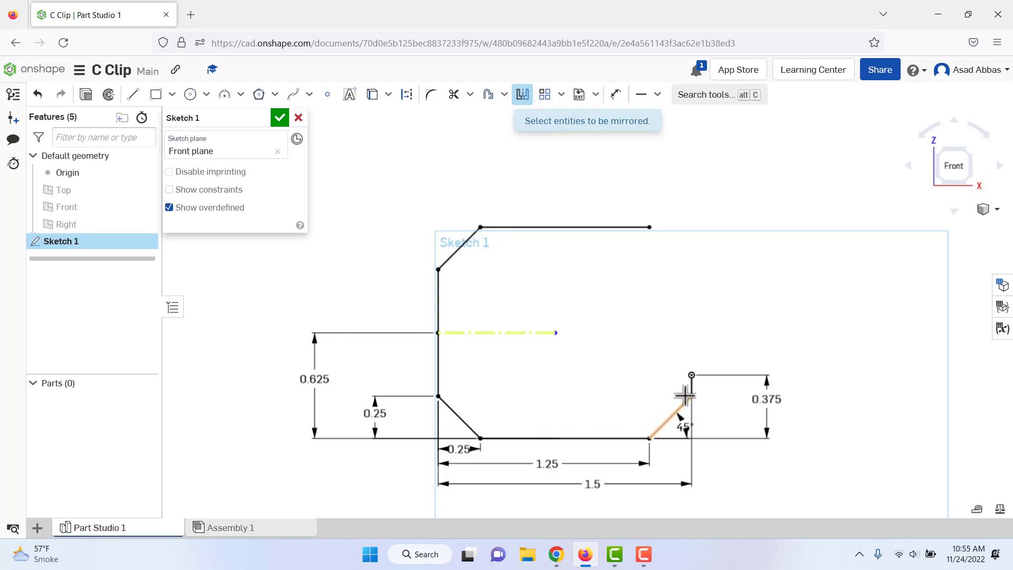
{"action": "left_click", "coordinate": [692, 385]}
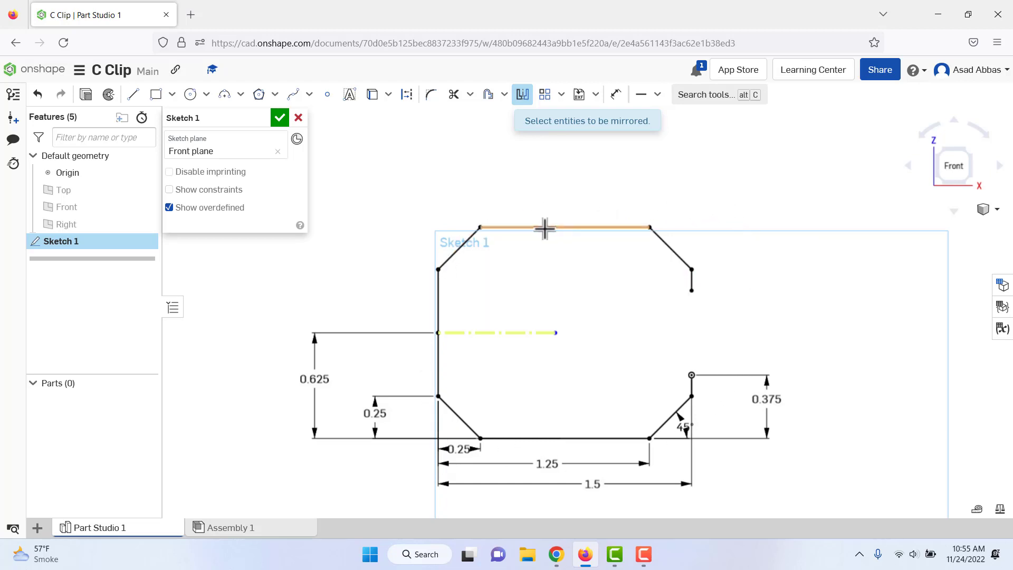
{"action": "right_click", "coordinate": [621, 158]}
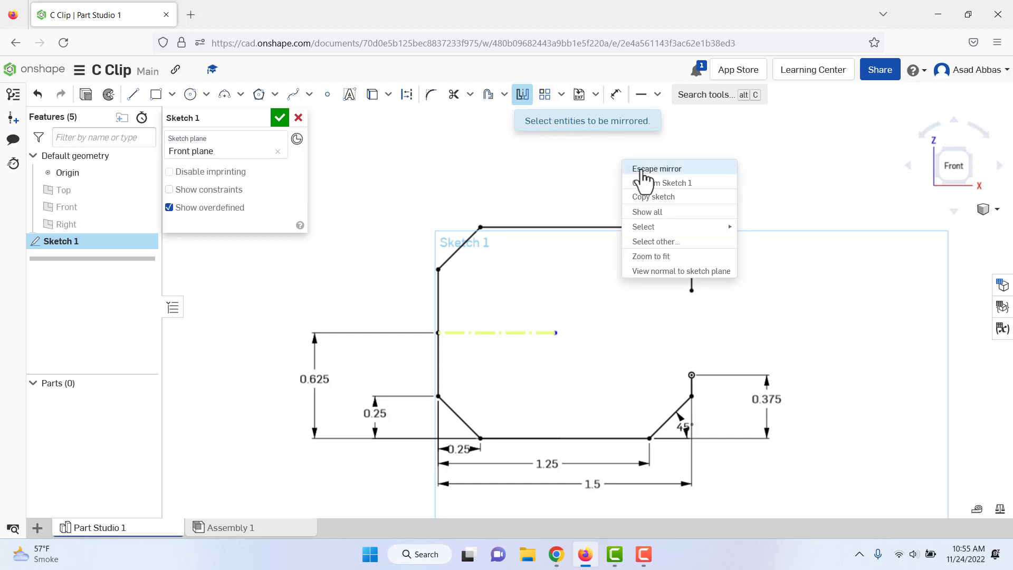
{"action": "left_click", "coordinate": [641, 170]}
{"action": "left_click", "coordinate": [523, 94]}
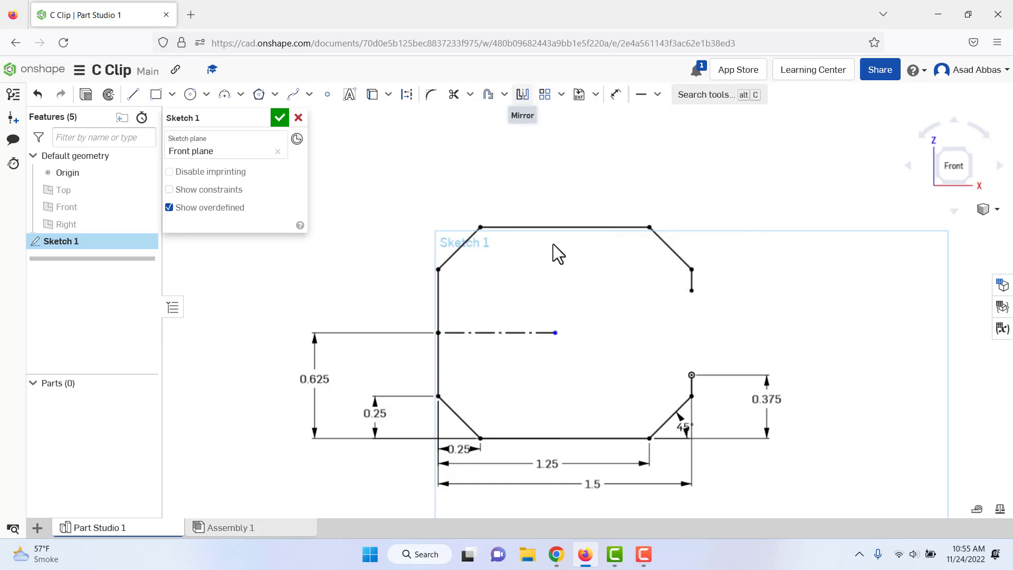
{"action": "left_click", "coordinate": [527, 333]}
{"action": "left_click", "coordinate": [681, 411]}
{"action": "key", "text": "Escape"}
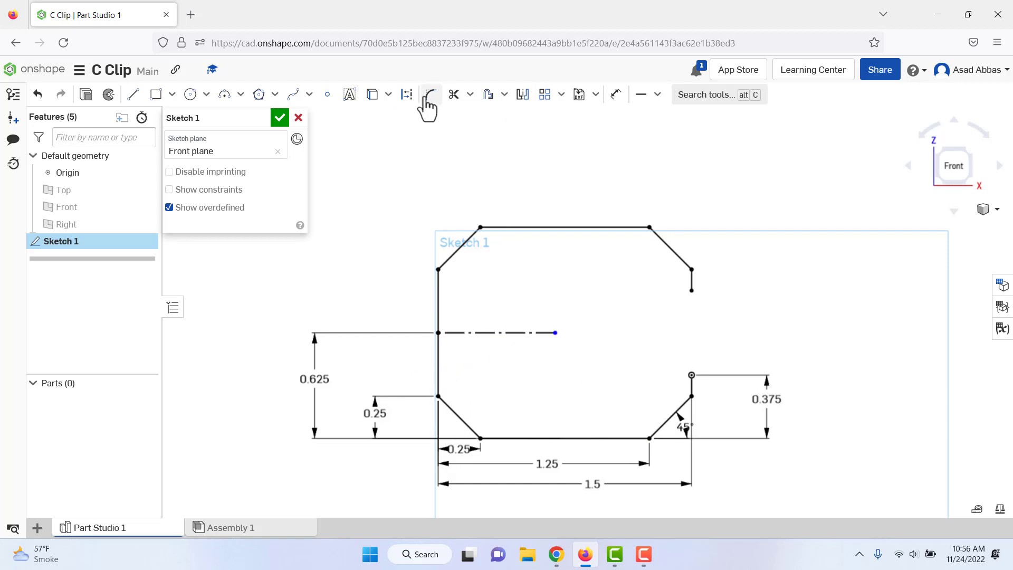
Draw a horizontal line about 0.288 in inward from the lower lip's free end and continue about 0.198 in vertically down.
{"action": "left_click", "coordinate": [133, 95]}
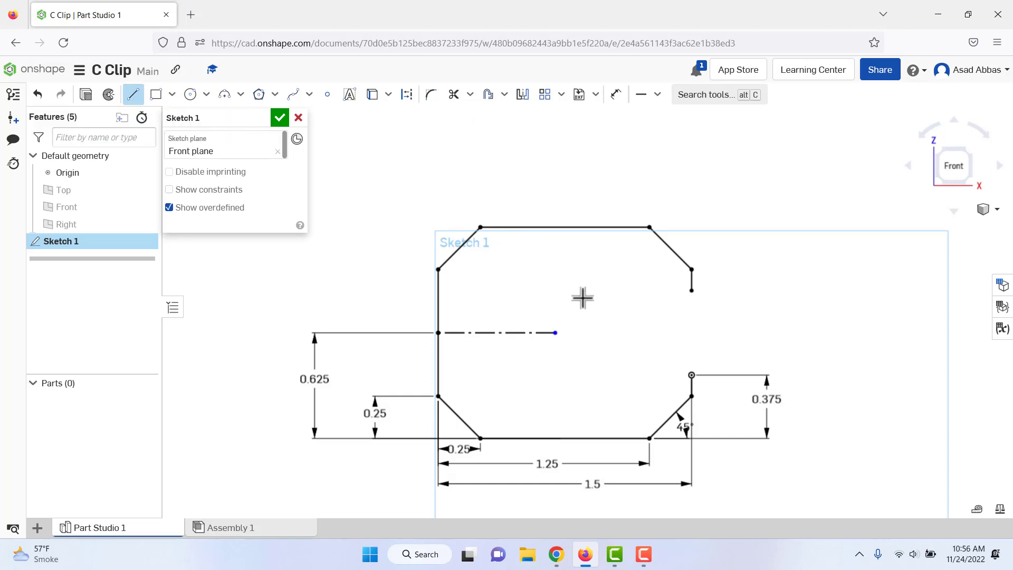
{"action": "left_click", "coordinate": [692, 375]}
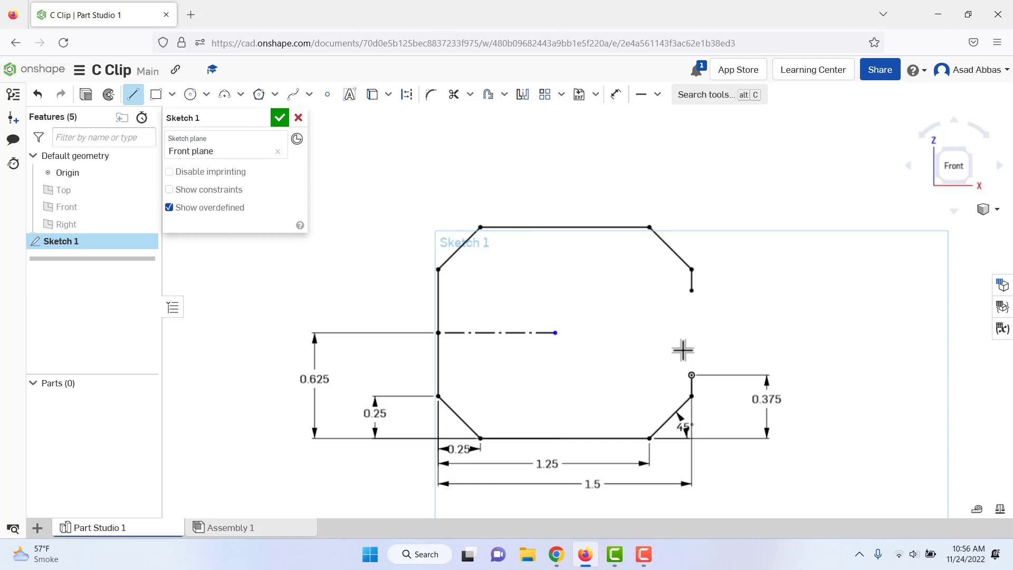
{"action": "left_click", "coordinate": [691, 374]}
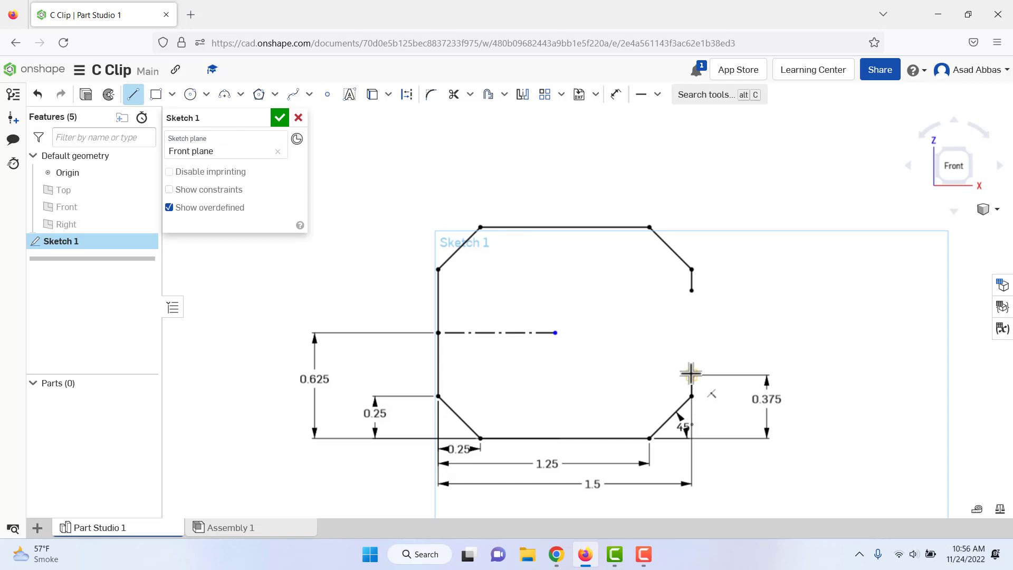
{"action": "left_click", "coordinate": [642, 375]}
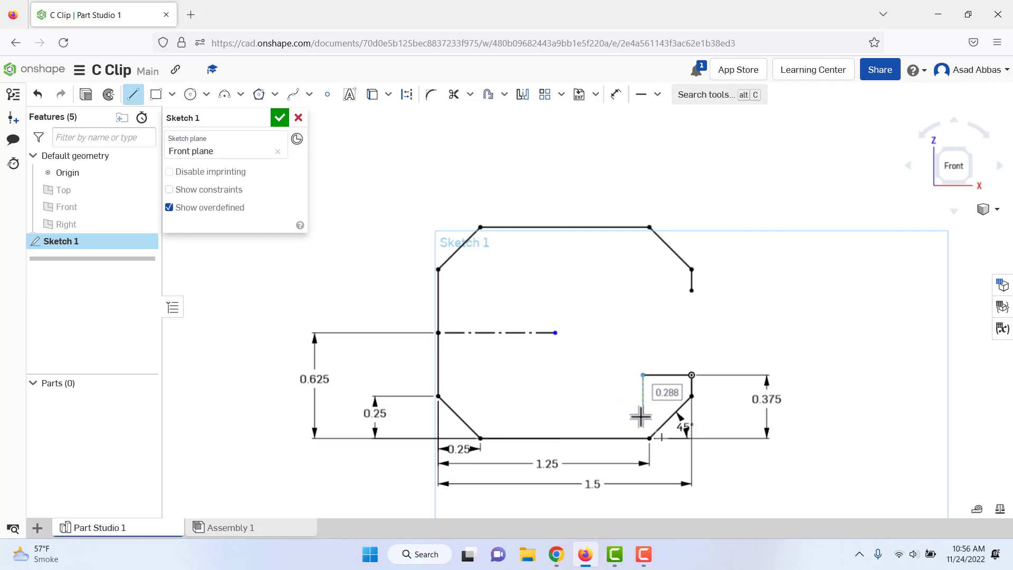
{"action": "left_click", "coordinate": [641, 408]}
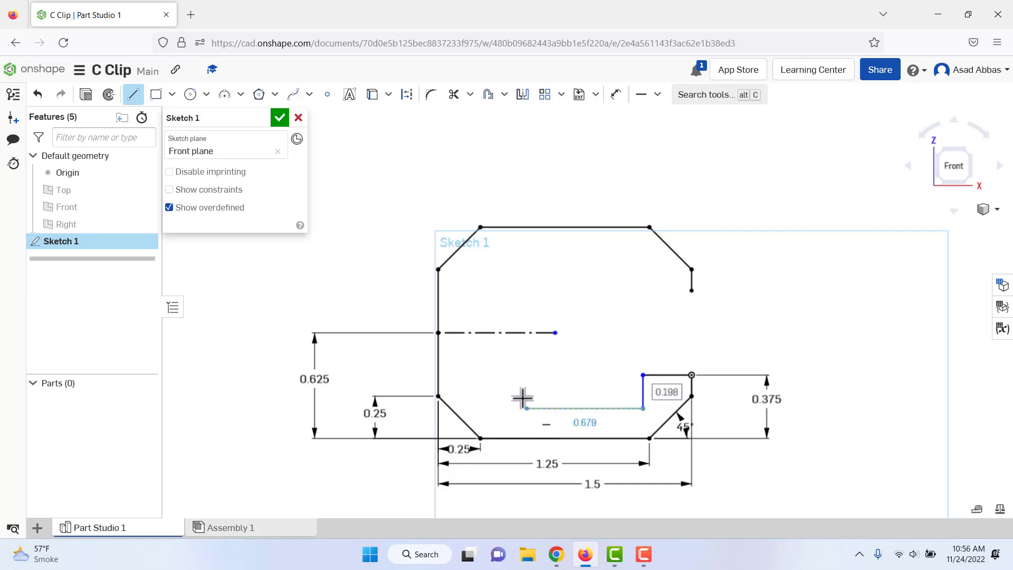
Continue the inner profile with a horizontal line about 0.683 in, an upward diagonal about 0.274 in and a vertical about 0.144 in, ending the Line command.
{"action": "left_click", "coordinate": [528, 408]}
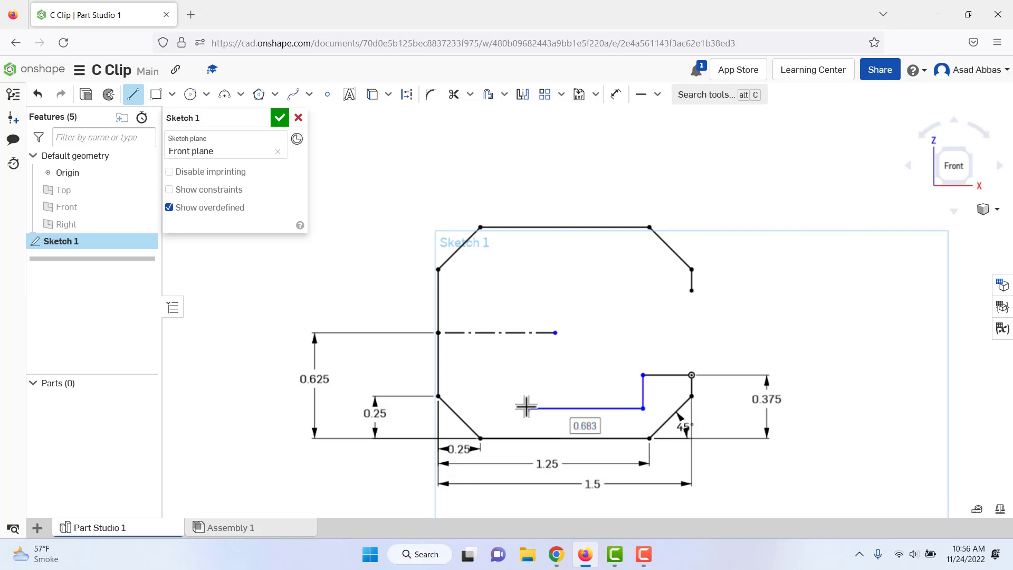
{"action": "left_click", "coordinate": [488, 381]}
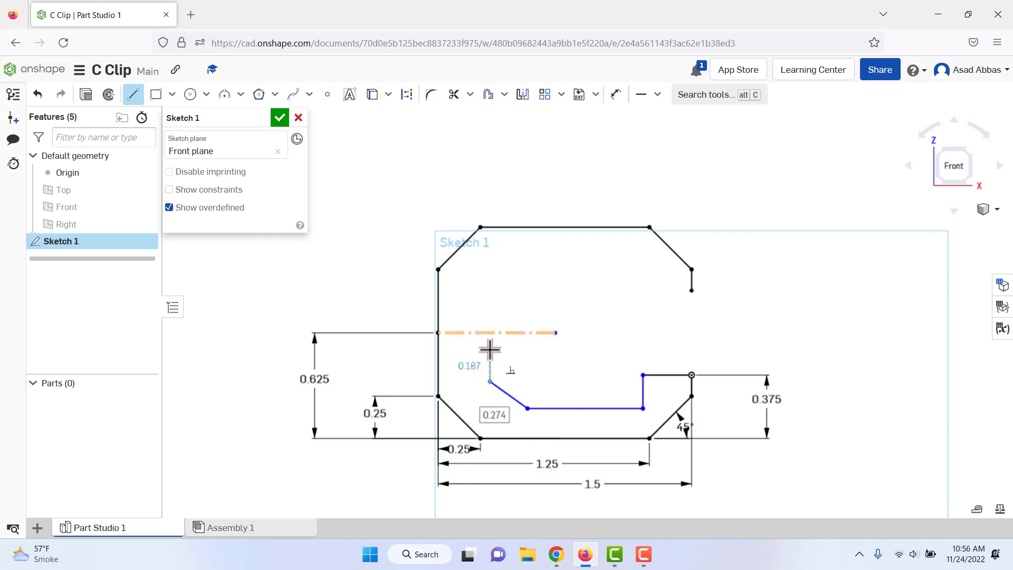
{"action": "left_click", "coordinate": [489, 357]}
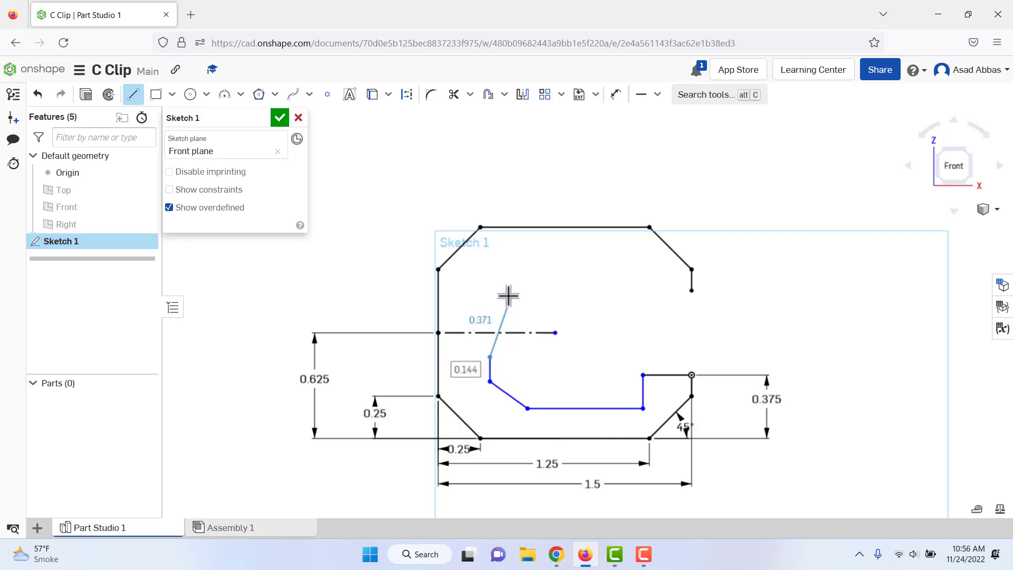
{"action": "right_click", "coordinate": [518, 301]}
{"action": "left_click", "coordinate": [522, 304]}
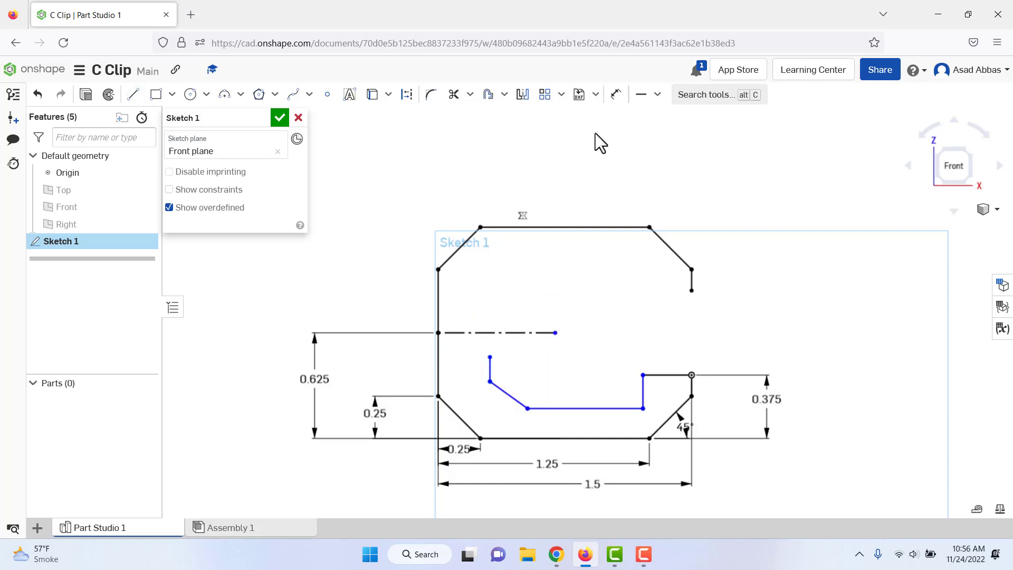
Make the inner profile's free upper endpoint coincident with the horizontal construction line and leave the Coincident constraint.
{"action": "left_click", "coordinate": [658, 95]}
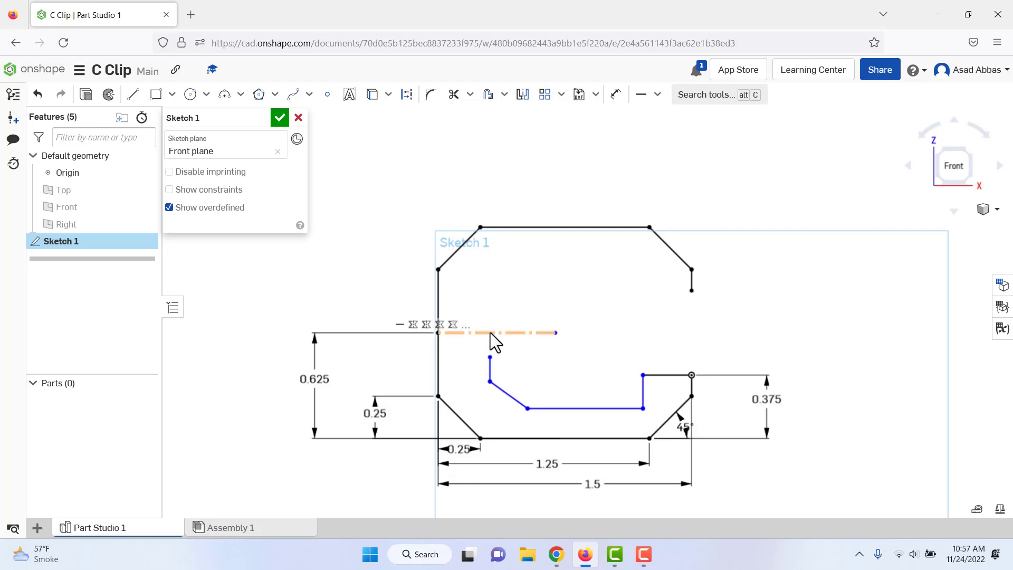
{"action": "left_click", "coordinate": [657, 94]}
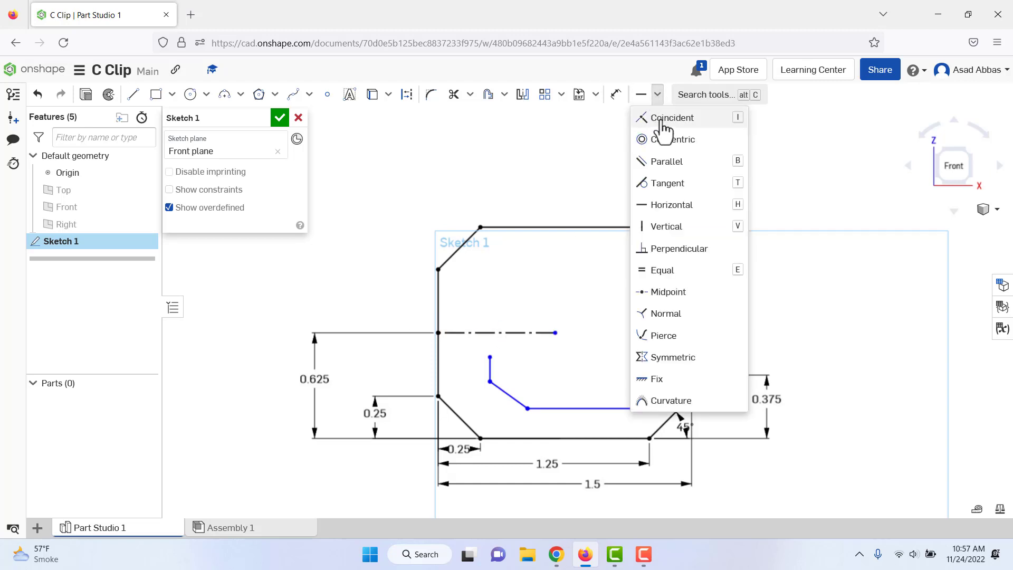
{"action": "left_click", "coordinate": [663, 122]}
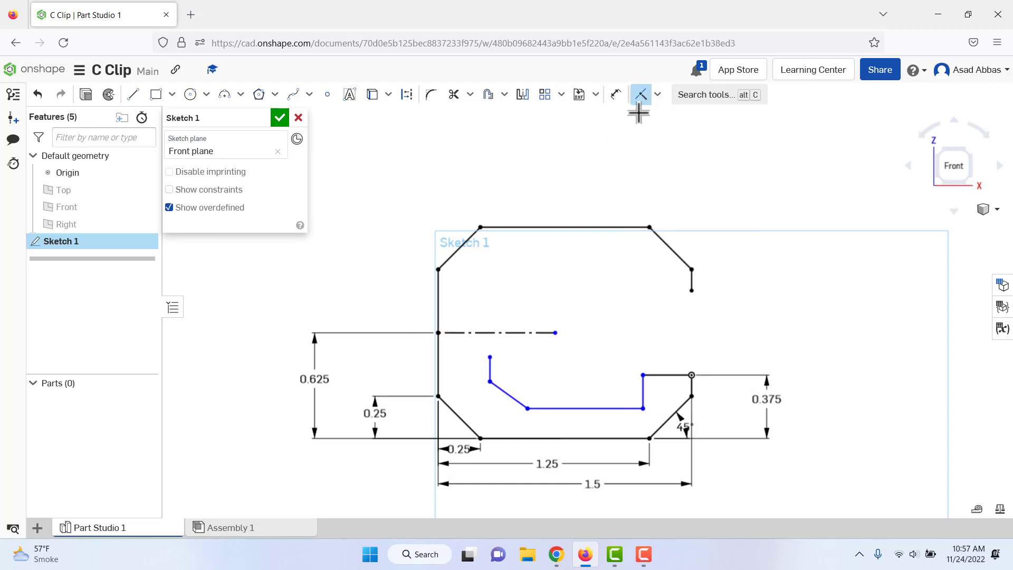
{"action": "left_click", "coordinate": [659, 96]}
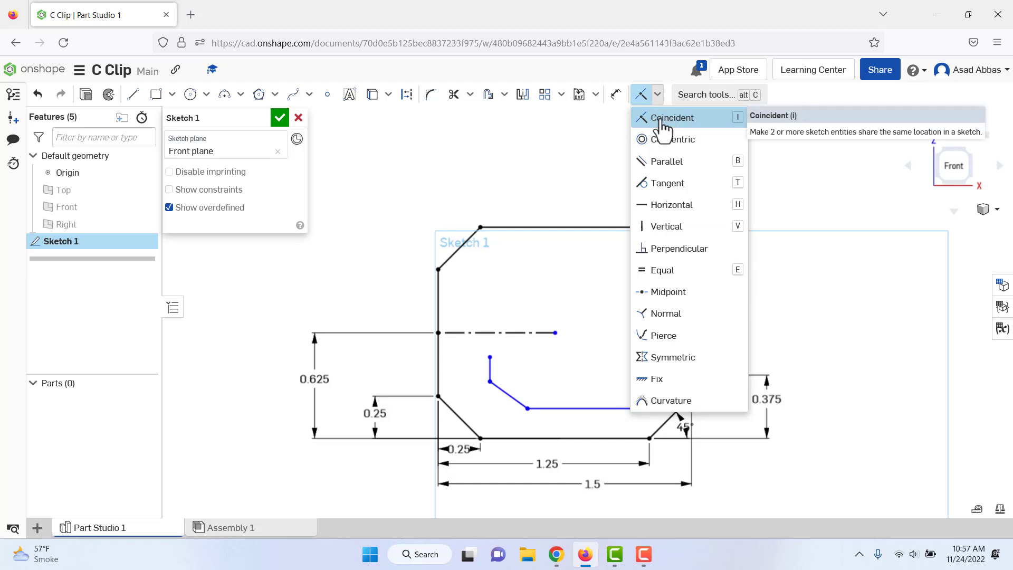
{"action": "key", "text": "Escape"}
{"action": "left_click", "coordinate": [640, 97]}
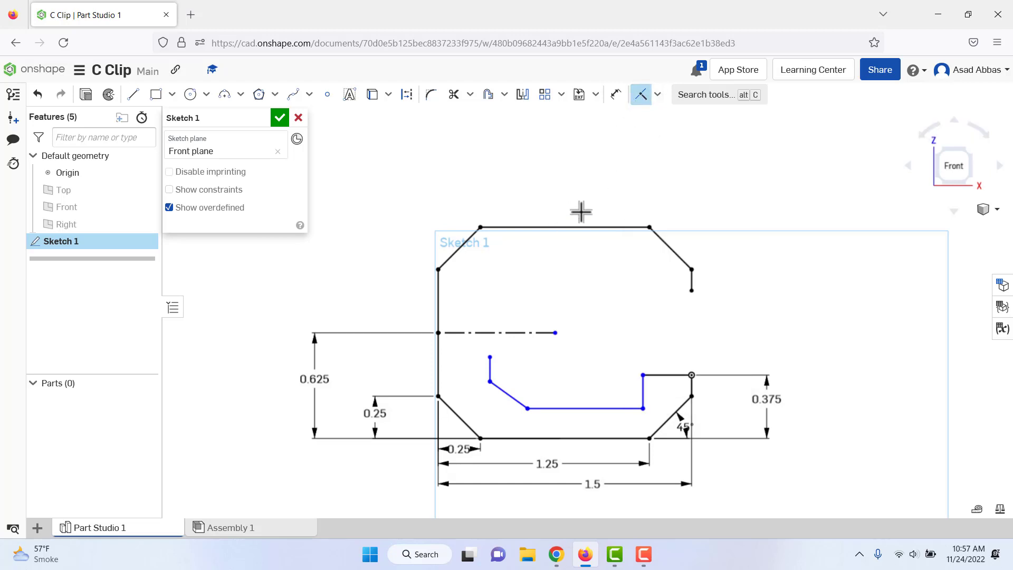
{"action": "left_click", "coordinate": [490, 358]}
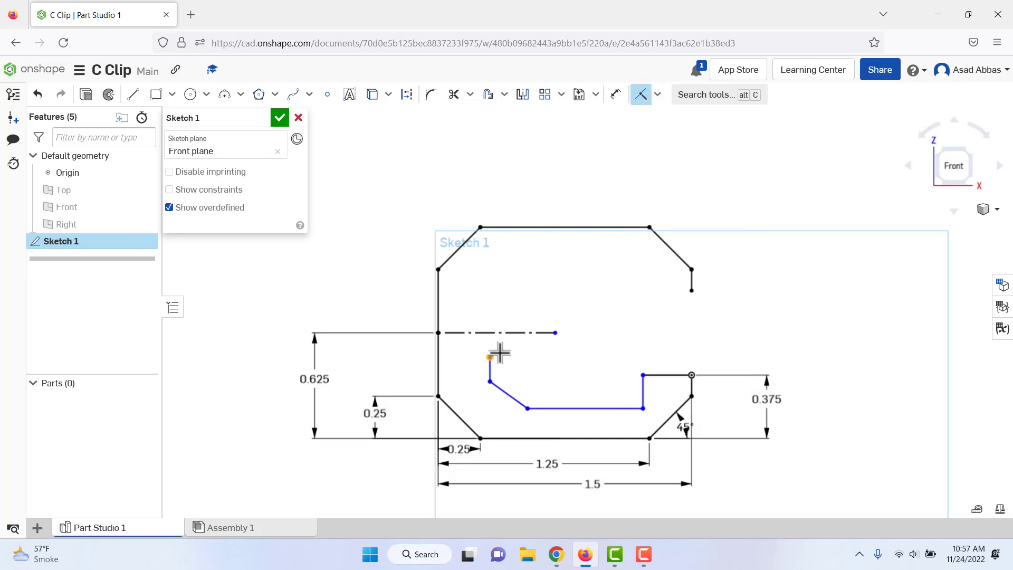
{"action": "left_click", "coordinate": [518, 332]}
{"action": "left_click", "coordinate": [486, 333]}
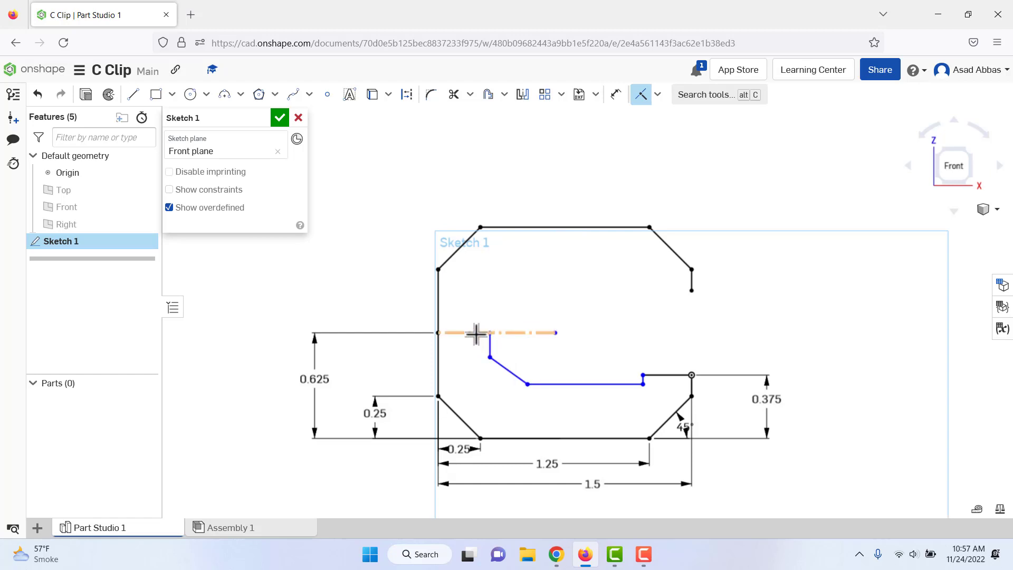
{"action": "right_click", "coordinate": [518, 263]}
{"action": "left_click", "coordinate": [523, 270]}
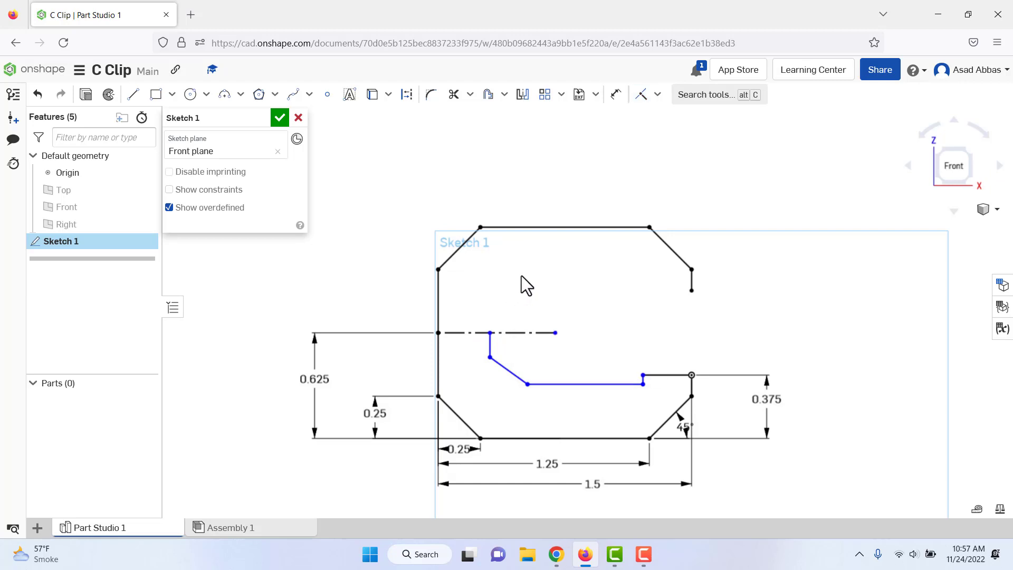
{"action": "left_click", "coordinate": [406, 96]}
{"action": "left_click", "coordinate": [590, 384]}
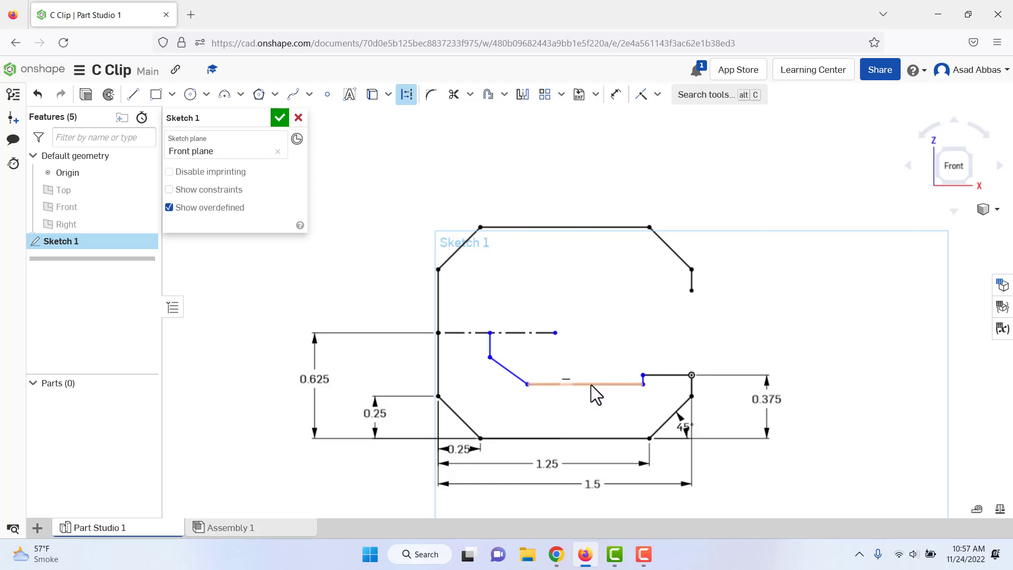
{"action": "left_click", "coordinate": [581, 437]}
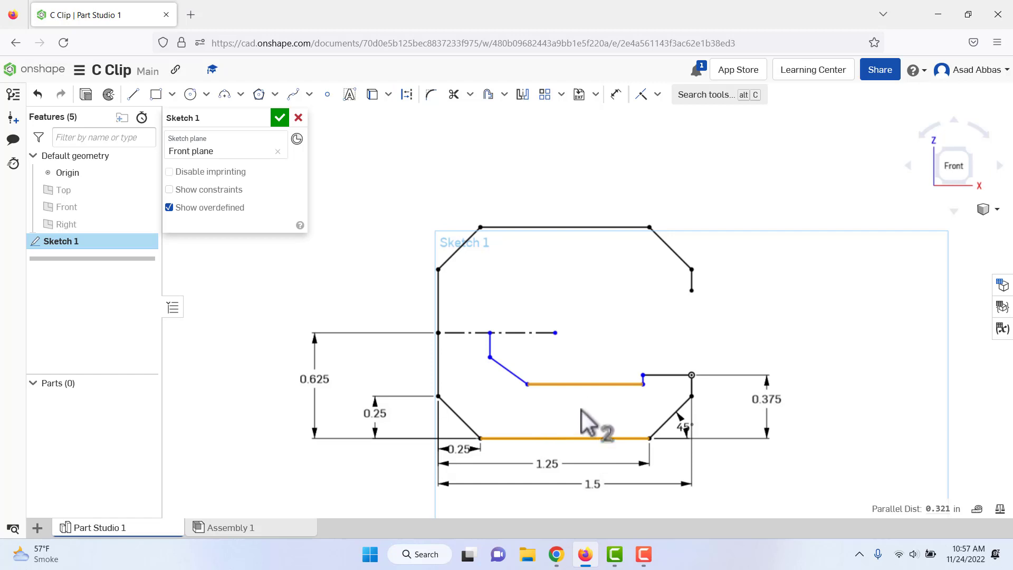
Dimension the distance between the inner horizontal line and the profile's bottom line as 0.2 in.
{"action": "left_click", "coordinate": [615, 95]}
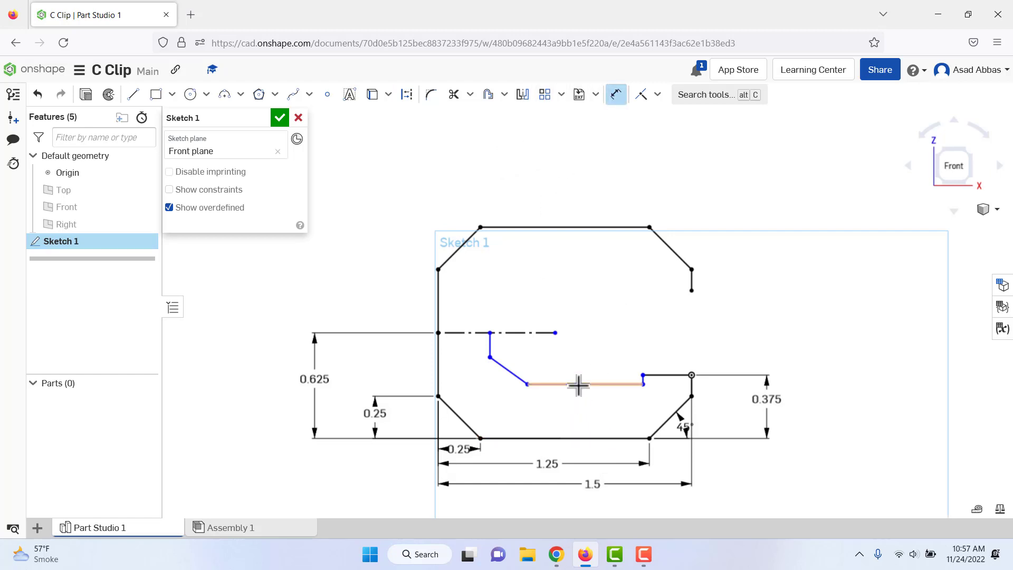
{"action": "left_click", "coordinate": [579, 385]}
{"action": "left_click", "coordinate": [579, 438]}
{"action": "left_click", "coordinate": [579, 414]}
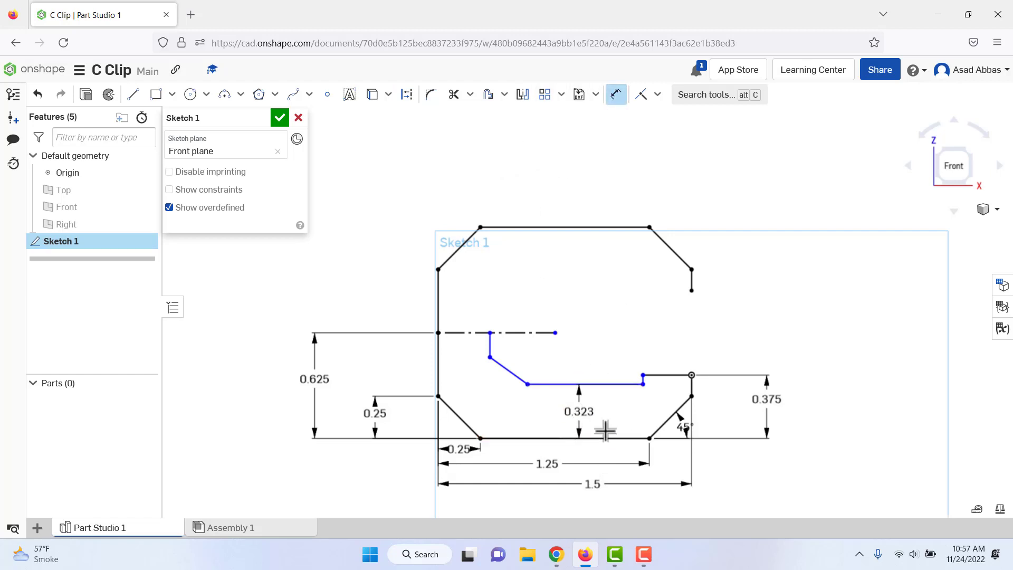
{"action": "key", "text": "BackSpace"}
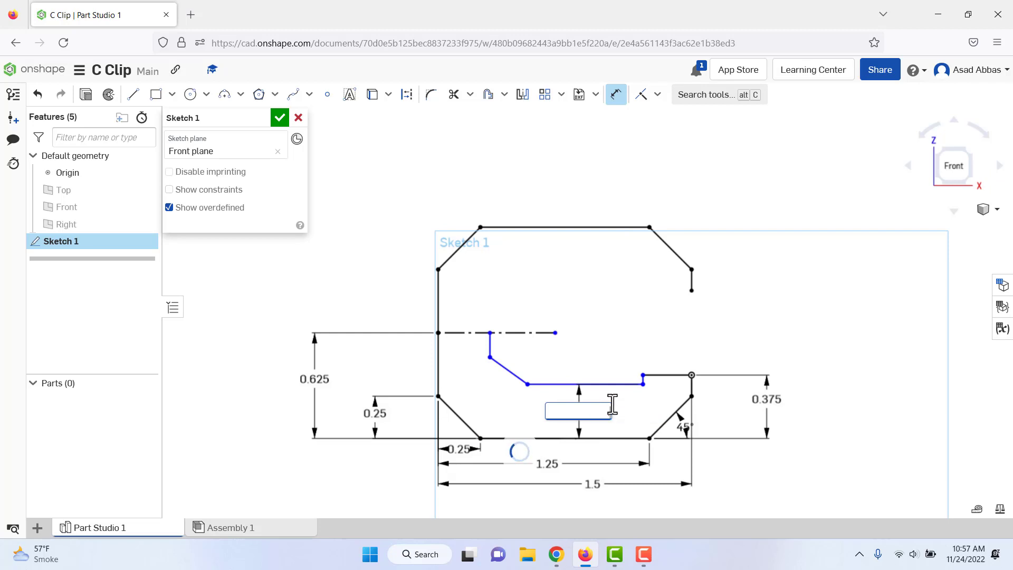
{"action": "key", "text": "Escape"}
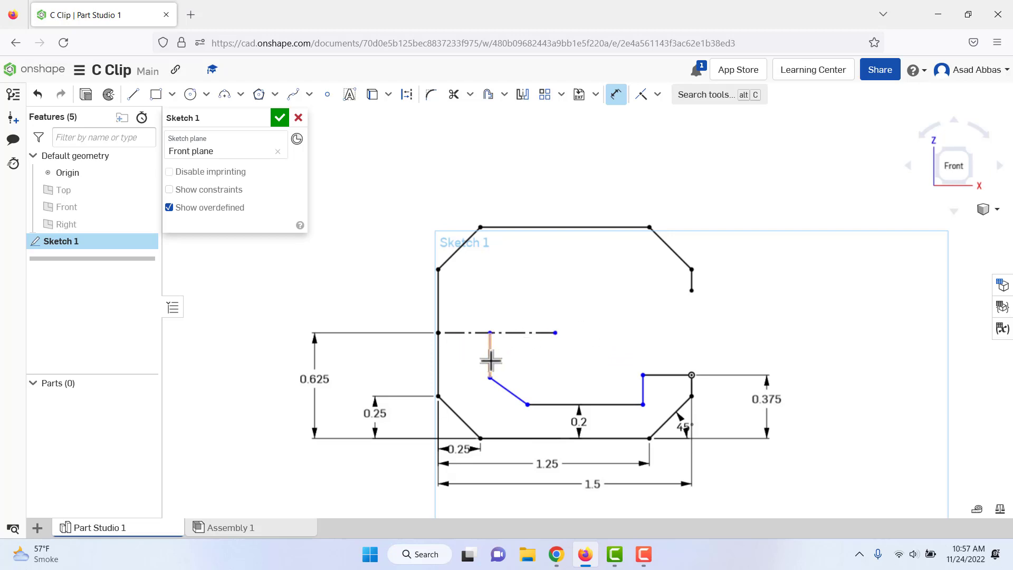
Dimension the angle between the inner profile's diagonal and its vertical line as 45 degrees.
{"action": "left_click", "coordinate": [504, 388]}
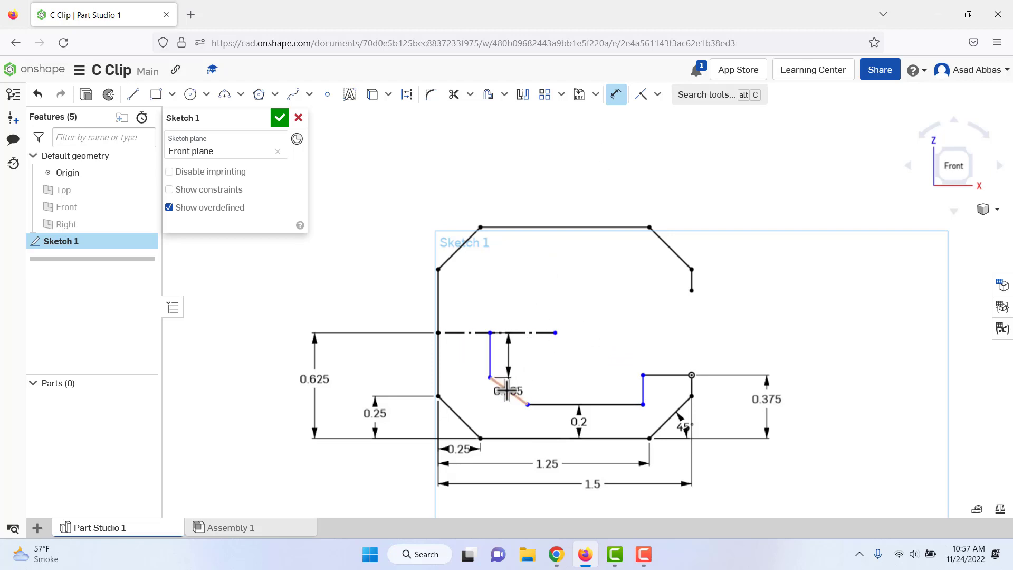
{"action": "left_click", "coordinate": [491, 359]}
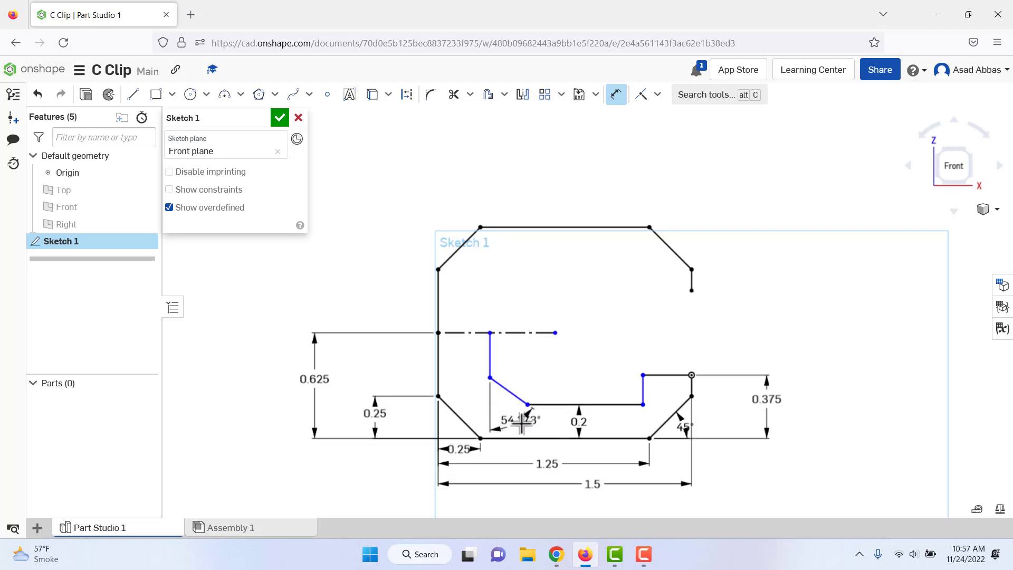
{"action": "left_click", "coordinate": [522, 425]}
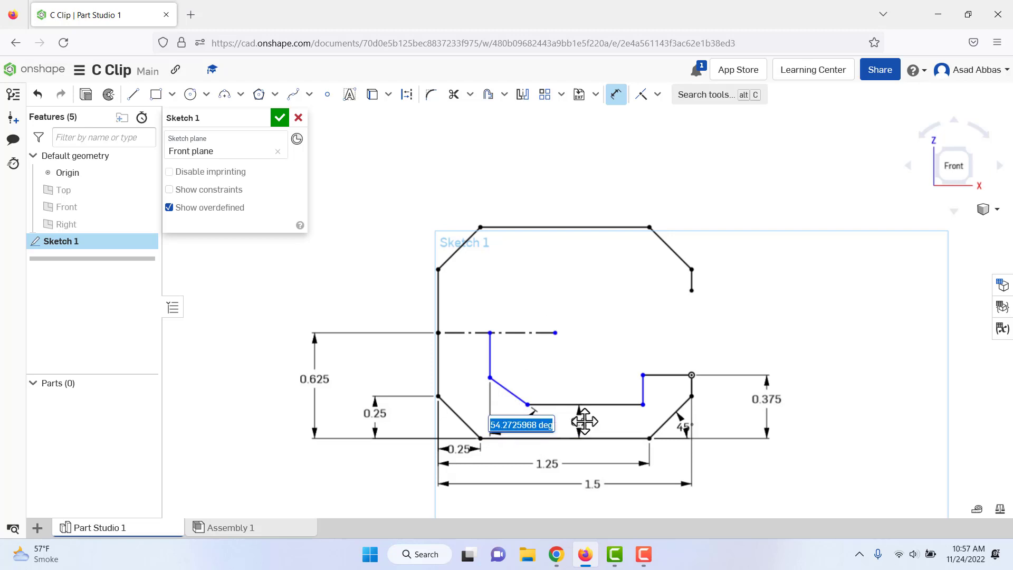
{"action": "type", "text": "45"}
{"action": "key", "text": "Return"}
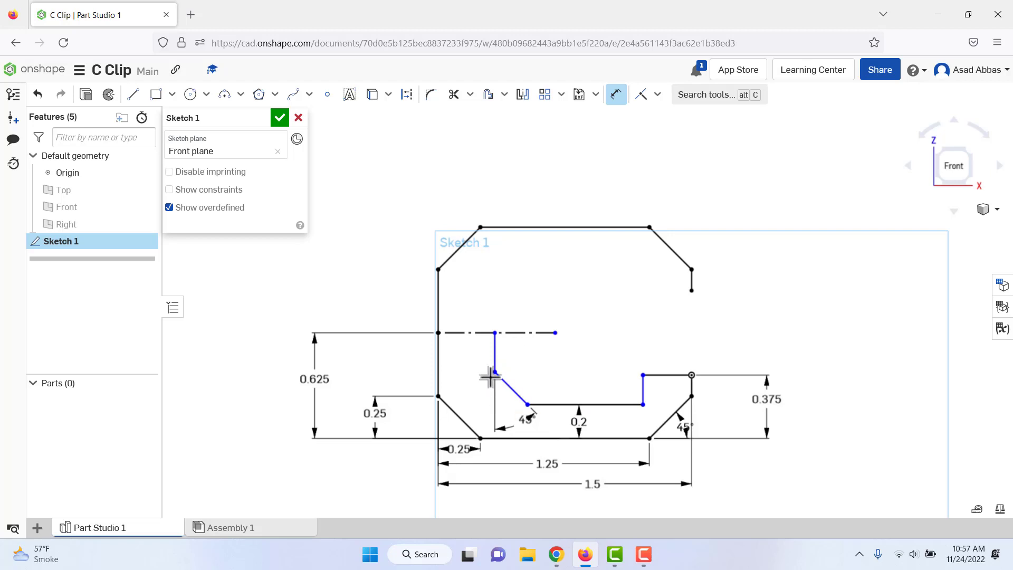
Dimension the vertical height of the inner profile's diagonal as 0.125 in.
{"action": "left_click", "coordinate": [527, 405]}
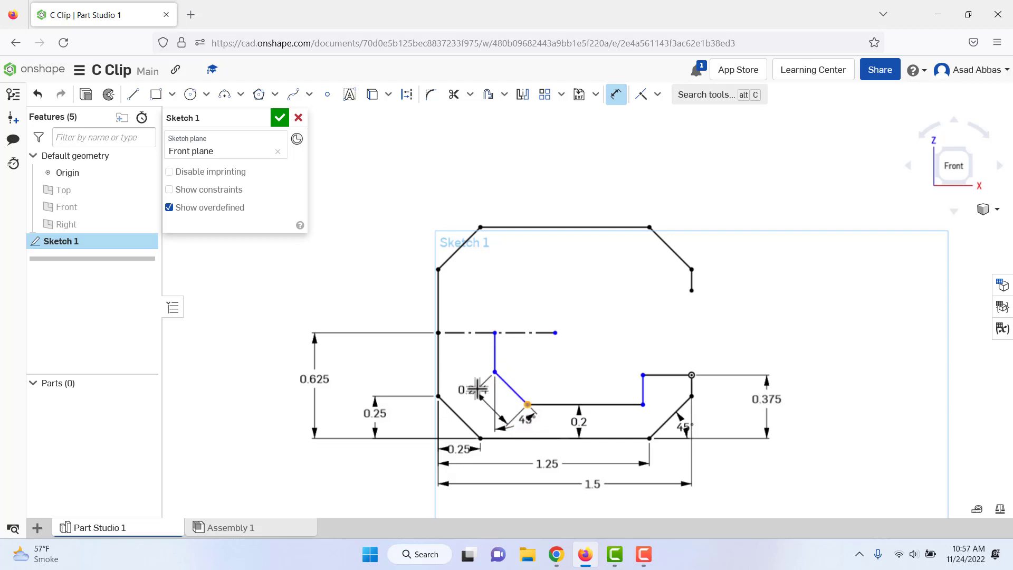
{"action": "left_click", "coordinate": [474, 386]}
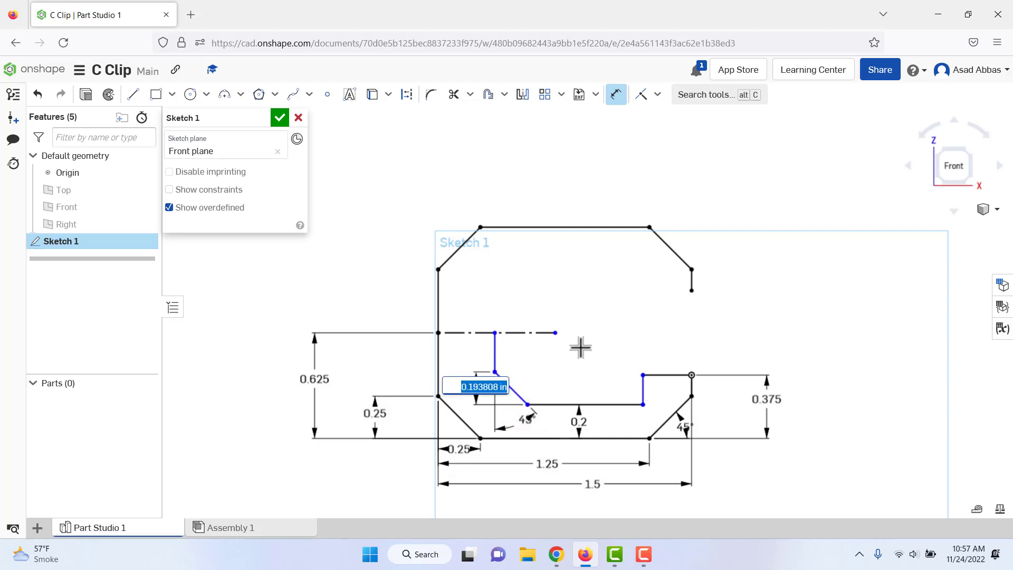
{"action": "key", "text": "BackSpace"}
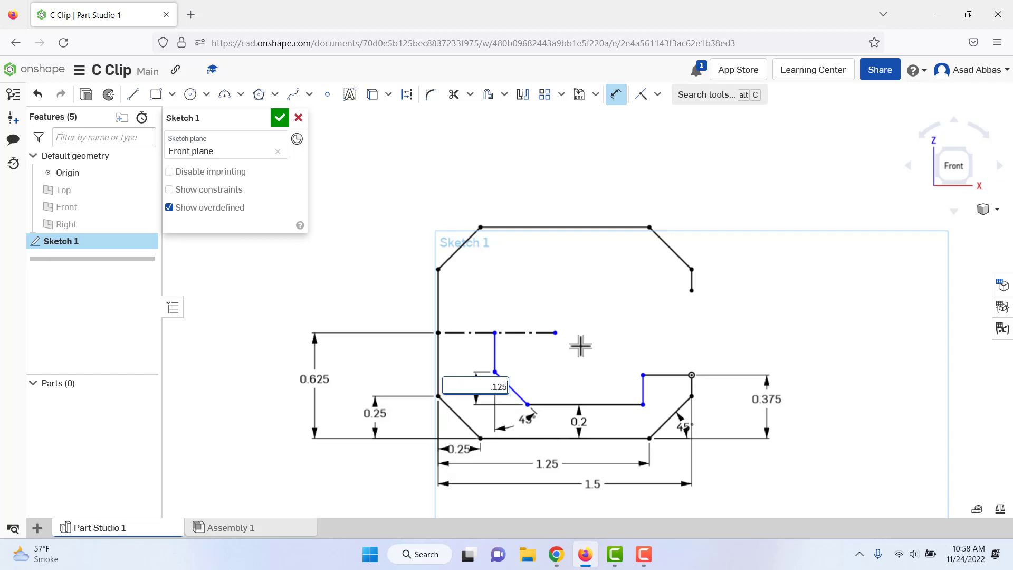
{"action": "type", "text": ".125"}
{"action": "key", "text": "Return"}
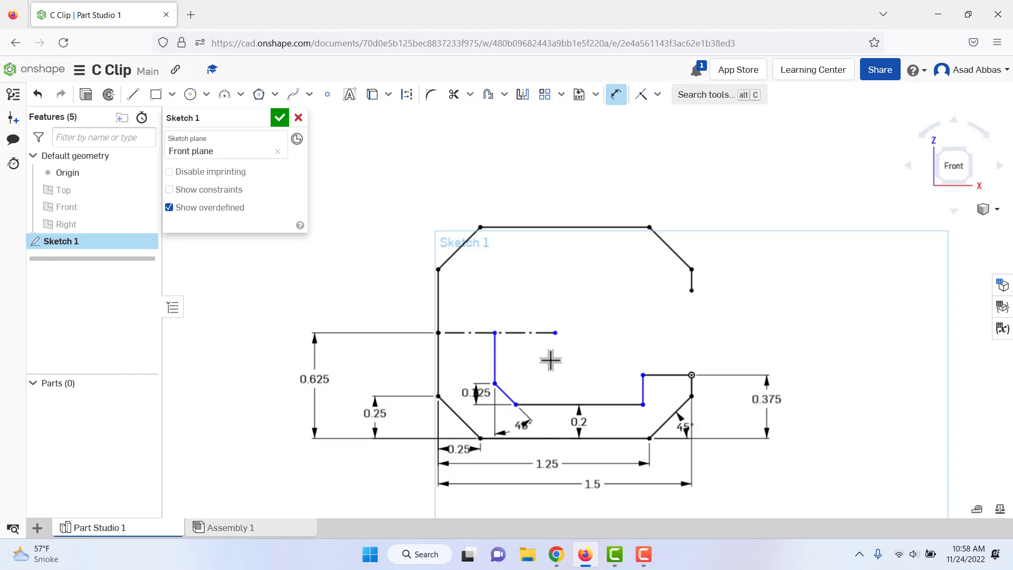
Dimension the distance between the inner vertical line and the outer vertical line of the C's back as 0.3 in.
{"action": "left_click", "coordinate": [494, 358]}
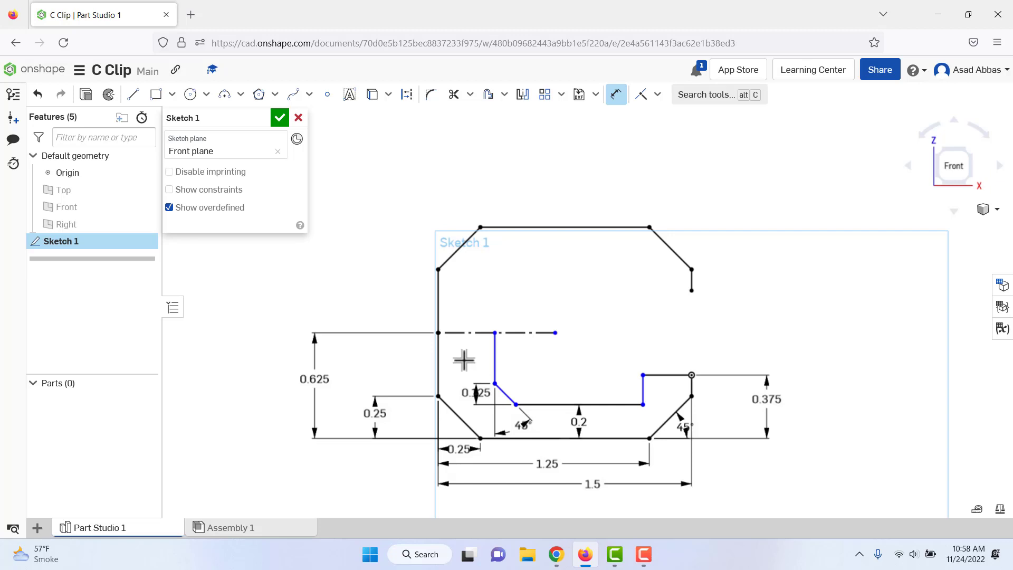
{"action": "left_click", "coordinate": [437, 359]}
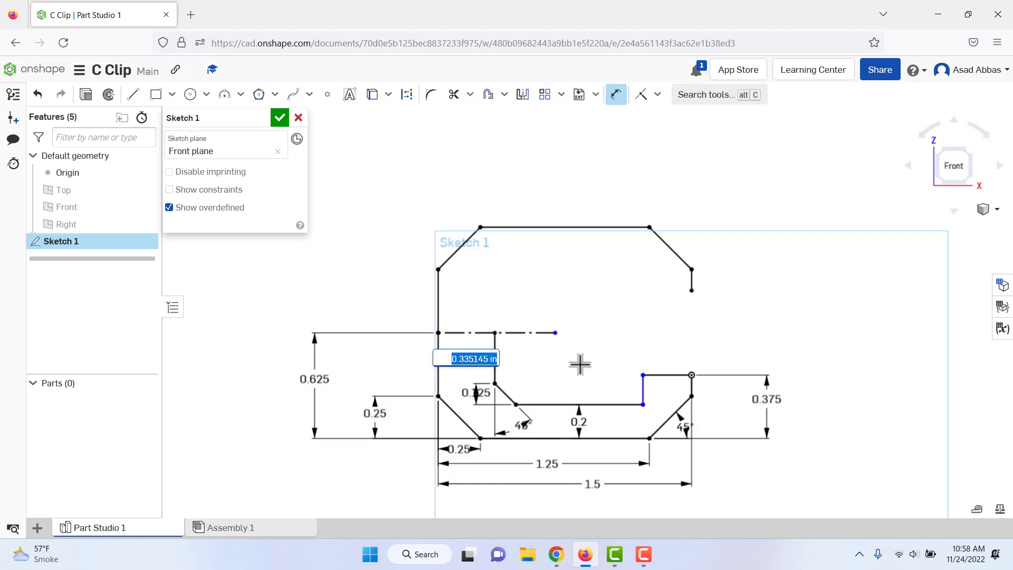
{"action": "type", "text": "0"}
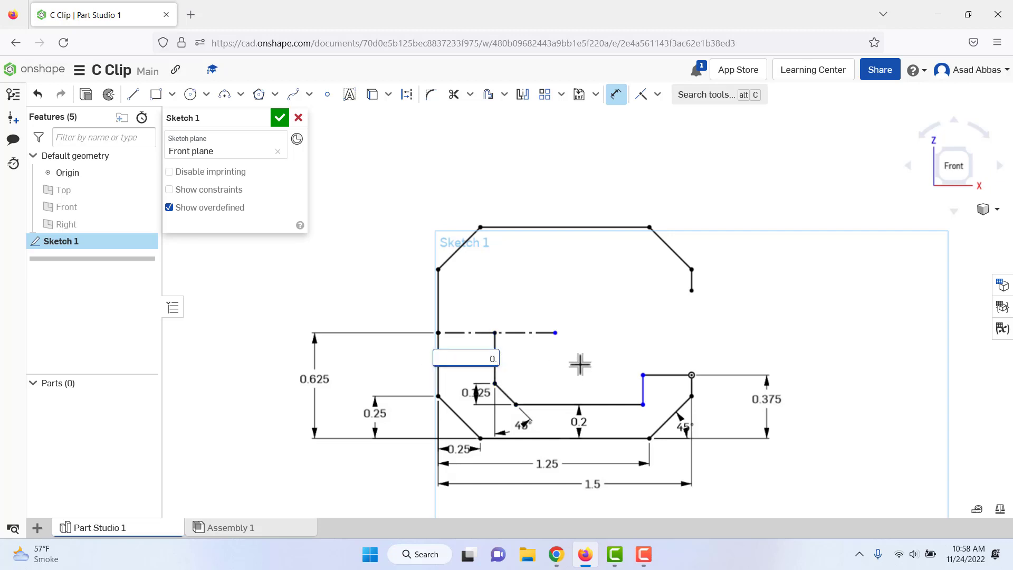
{"action": "type", "text": ".335"}
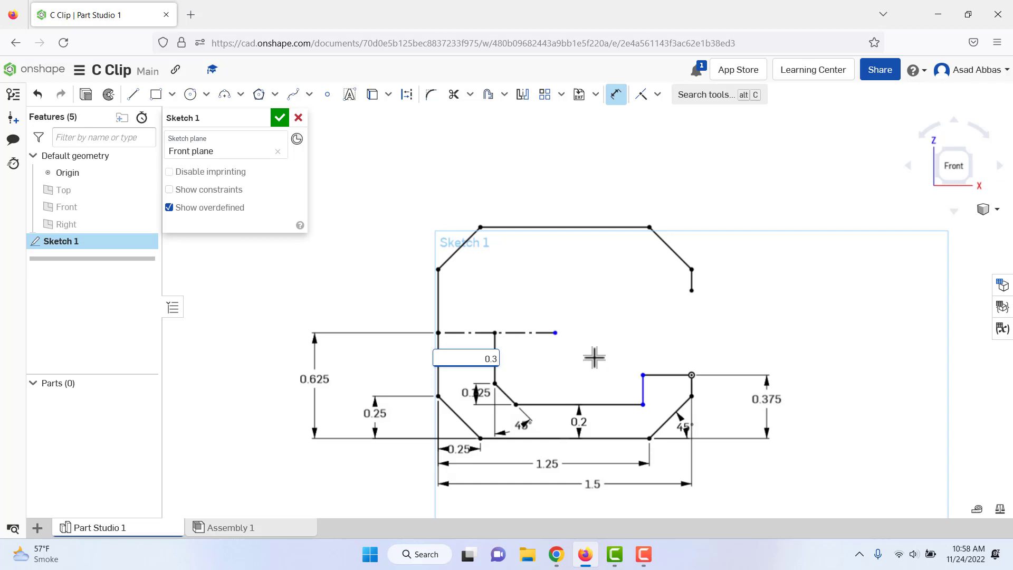
{"action": "key", "text": "Return"}
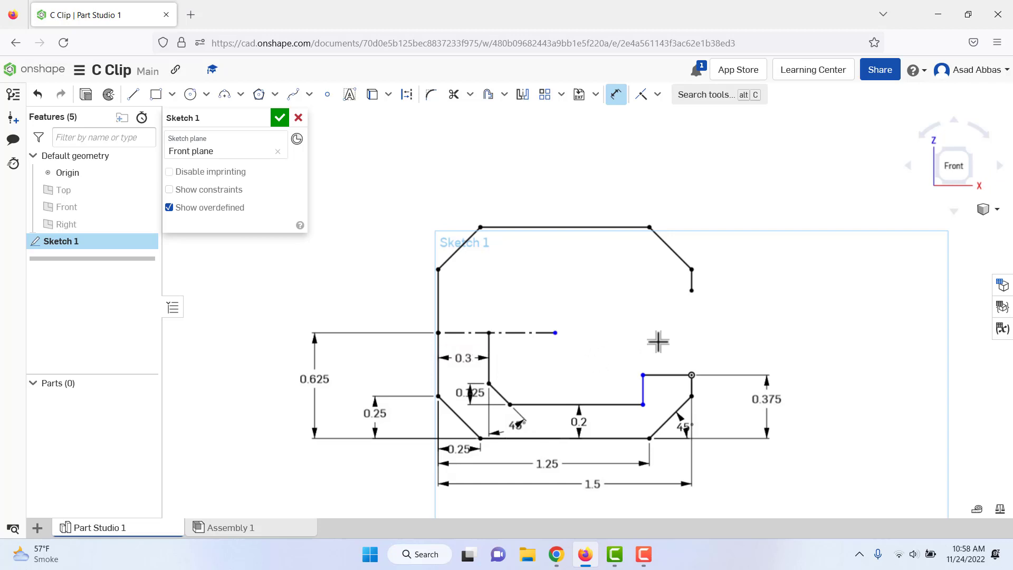
Dimension the length of the lower lip's horizontal line as 0.5 in.
{"action": "left_click", "coordinate": [662, 375]}
{"action": "left_click", "coordinate": [667, 349]}
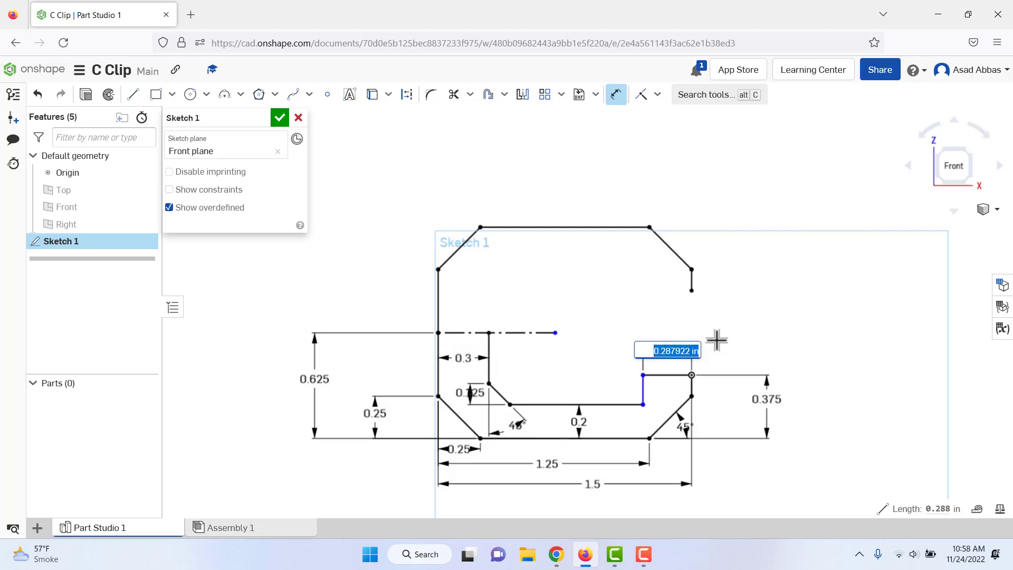
{"action": "type", "text": "0.5"}
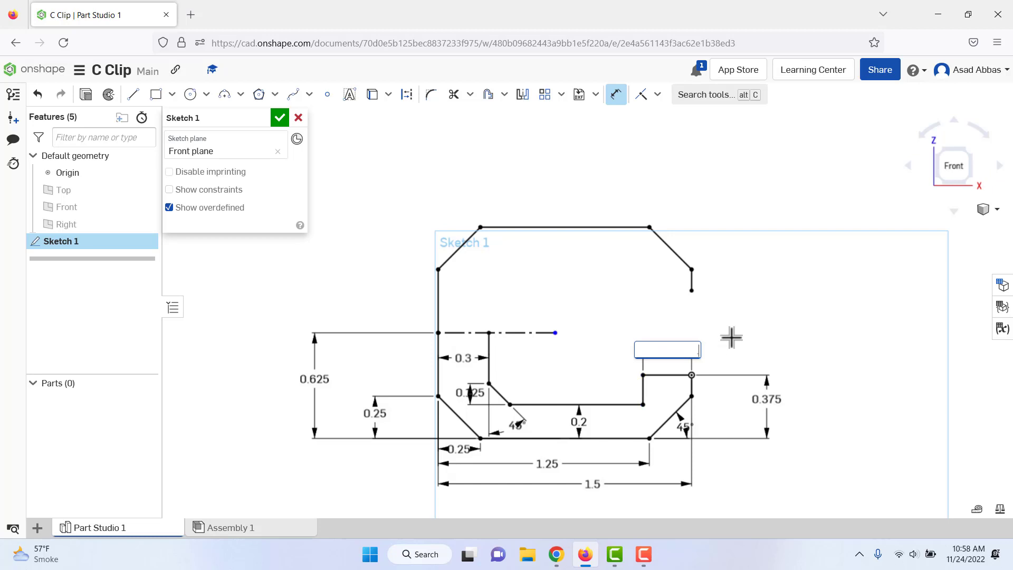
{"action": "key", "text": "Return"}
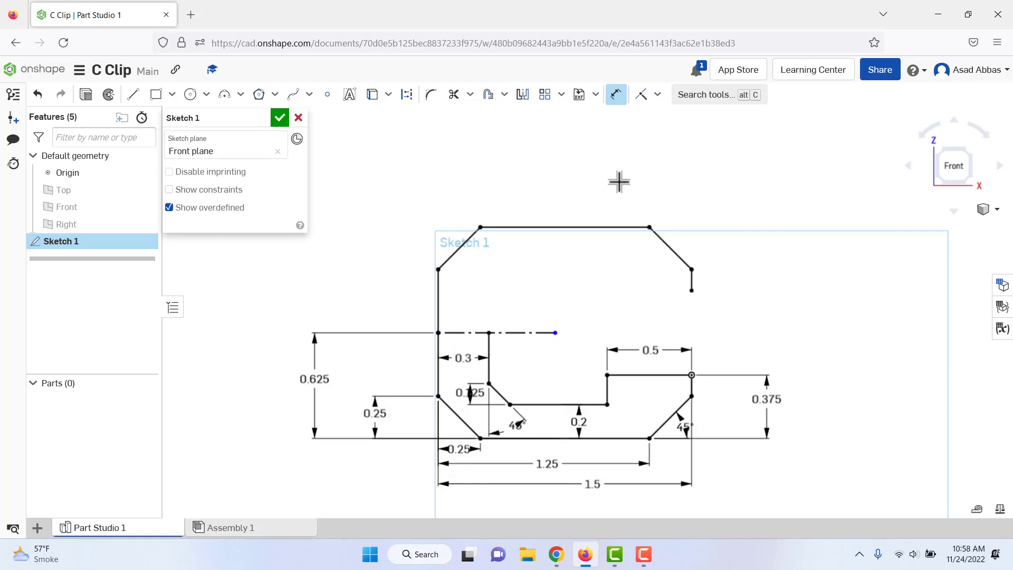
Mirror all the inner profile's lines about the horizontal construction line to close the C-shaped outline.
{"action": "left_click", "coordinate": [523, 95]}
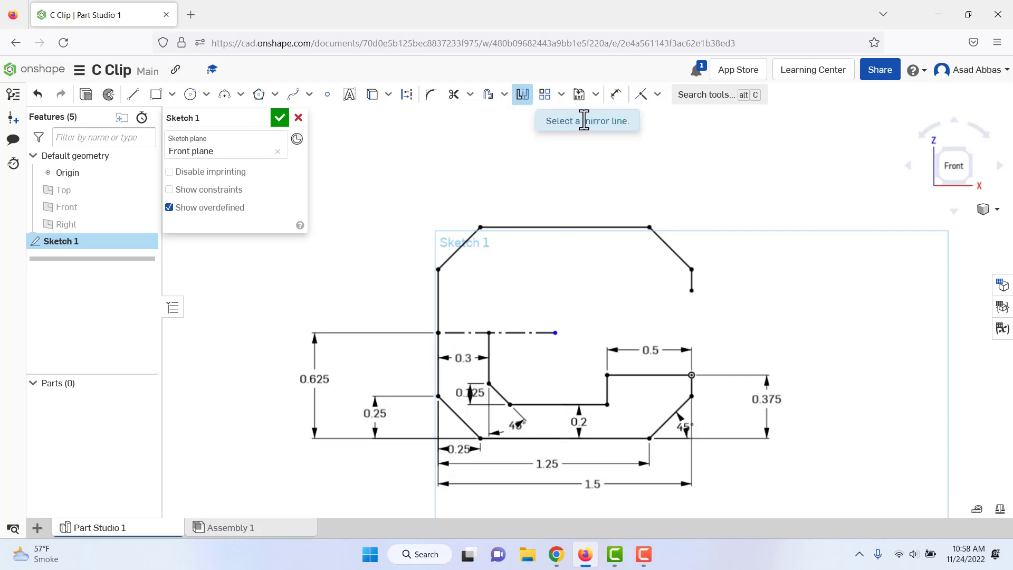
{"action": "left_click", "coordinate": [529, 332]}
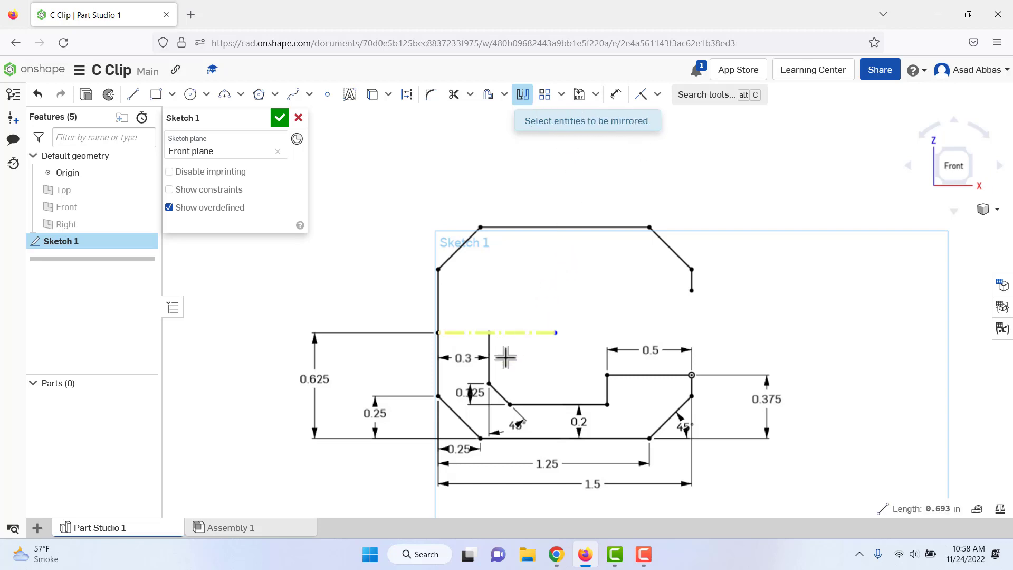
{"action": "left_click", "coordinate": [489, 348]}
{"action": "left_click", "coordinate": [533, 403]}
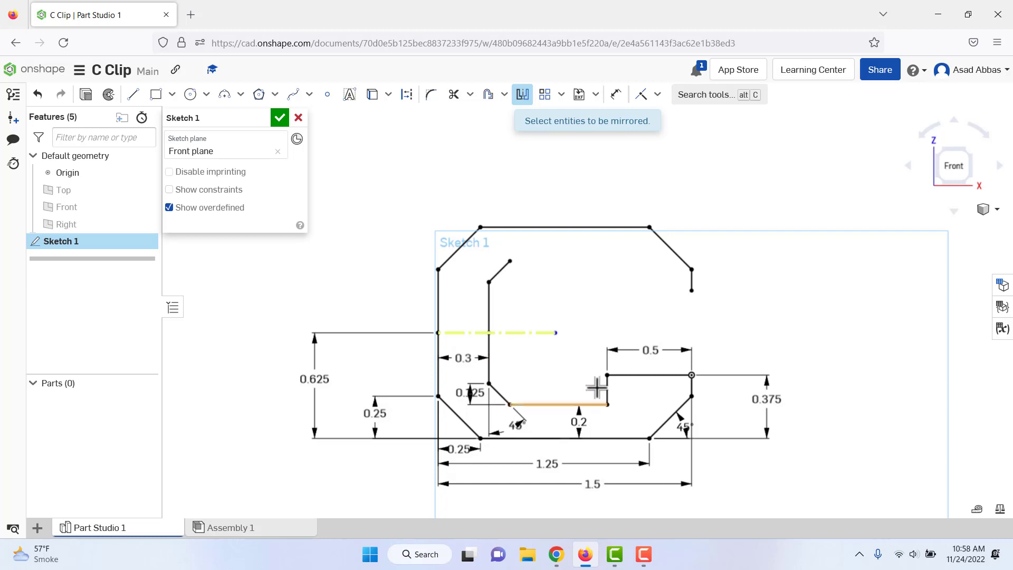
{"action": "left_click", "coordinate": [595, 403]}
{"action": "left_click", "coordinate": [607, 389]}
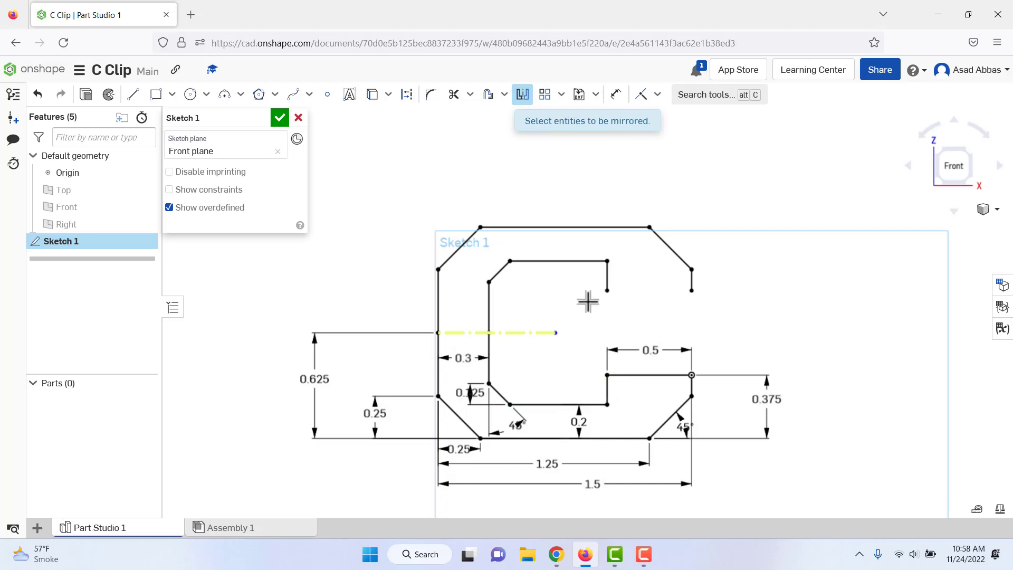
{"action": "left_click", "coordinate": [634, 375]}
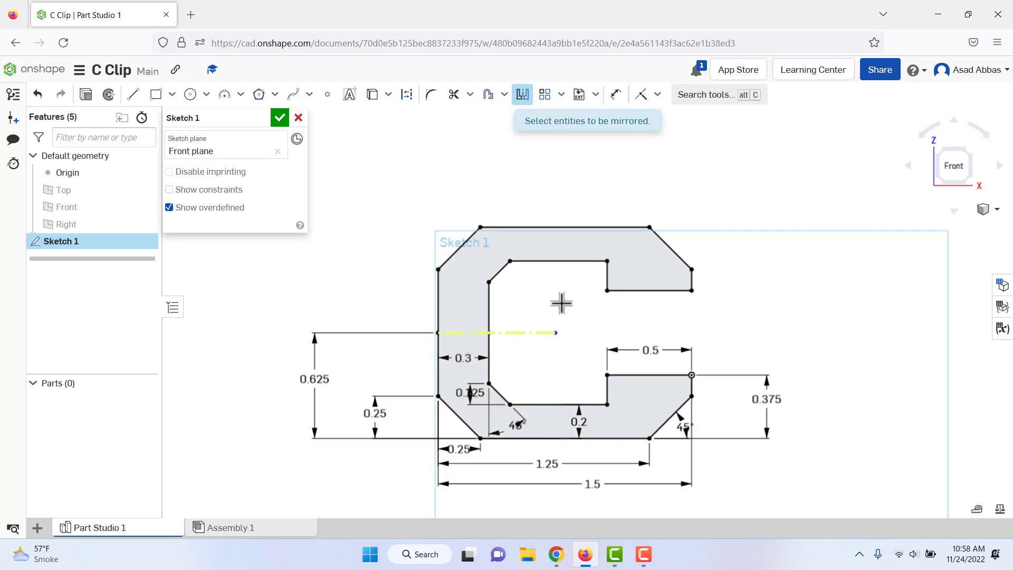
Finish the sketch of the C-shaped profile.
{"action": "scroll", "coordinate": [561, 303], "scroll_direction": "down", "scroll_amount": 1}
{"action": "scroll", "coordinate": [577, 324], "scroll_direction": "up", "scroll_amount": 1}
{"action": "scroll", "coordinate": [577, 324], "scroll_direction": "down", "scroll_amount": 2}
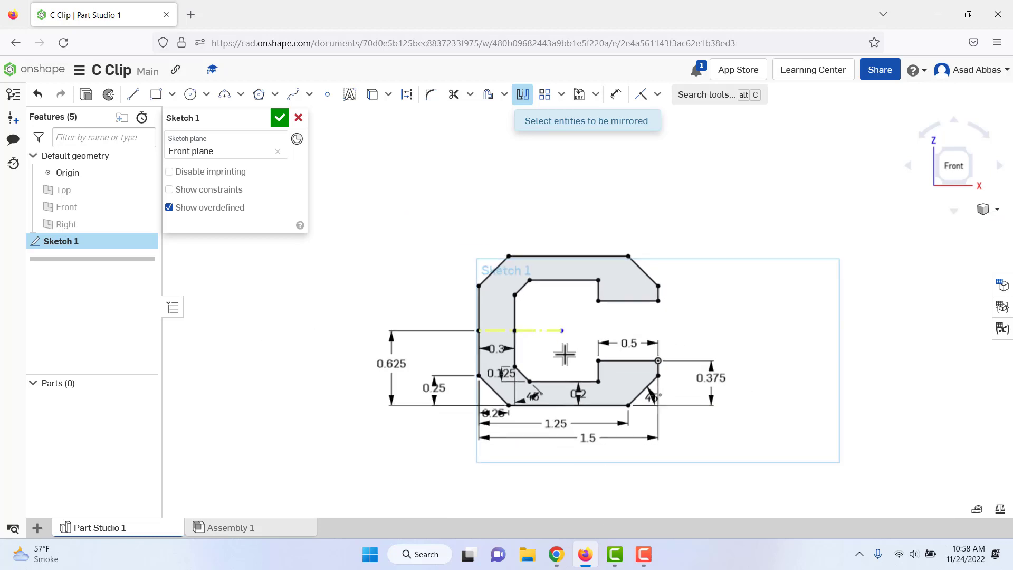
{"action": "scroll", "coordinate": [565, 354], "scroll_direction": "up", "scroll_amount": 2}
{"action": "scroll", "coordinate": [559, 332], "scroll_direction": "up", "scroll_amount": 1}
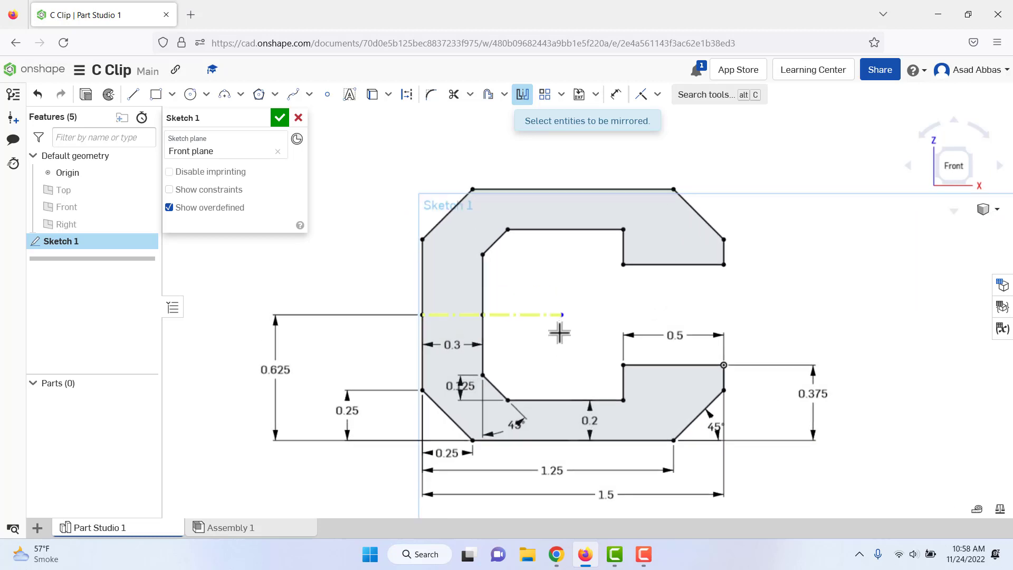
{"action": "scroll", "coordinate": [559, 332], "scroll_direction": "down", "scroll_amount": 2}
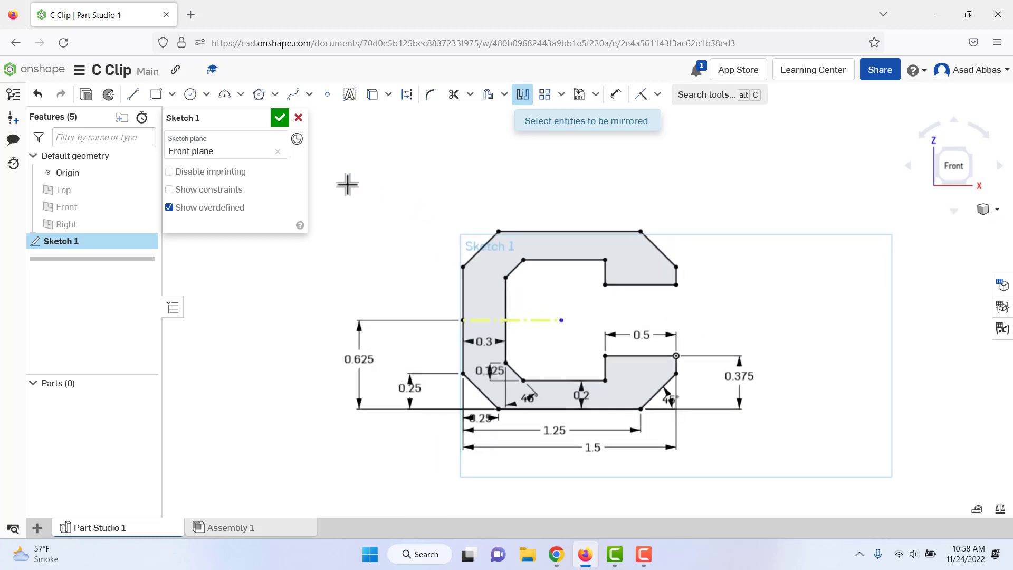
{"action": "left_click", "coordinate": [280, 118]}
Extrude the C-shaped sketch region as a new solid with a Blind depth of 0.25 in.
{"action": "mouse_move", "coordinate": [470, 241]}
{"action": "right_mouse_down"}
{"action": "mouse_move", "coordinate": [418, 276]}
{"action": "mouse_move", "coordinate": [457, 257]}
{"action": "mouse_move", "coordinate": [393, 255]}
{"action": "mouse_move", "coordinate": [418, 280]}
{"action": "mouse_move", "coordinate": [419, 266]}
{"action": "right_mouse_up"}
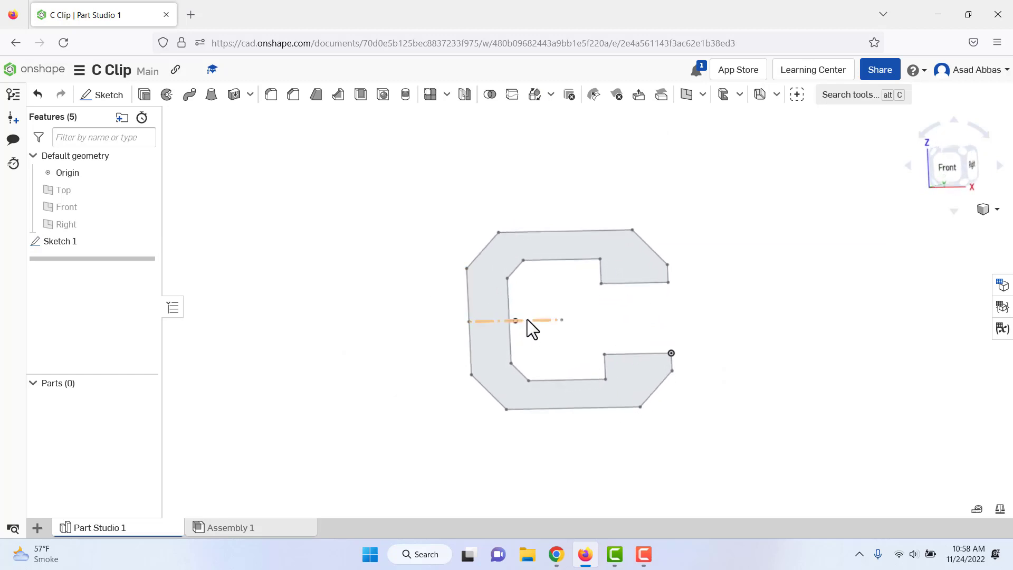
{"action": "mouse_move", "coordinate": [552, 285]}
{"action": "right_mouse_down"}
{"action": "mouse_move", "coordinate": [523, 299]}
{"action": "mouse_move", "coordinate": [540, 293]}
{"action": "right_mouse_up"}
{"action": "scroll", "coordinate": [540, 293], "scroll_direction": "down", "scroll_amount": 2}
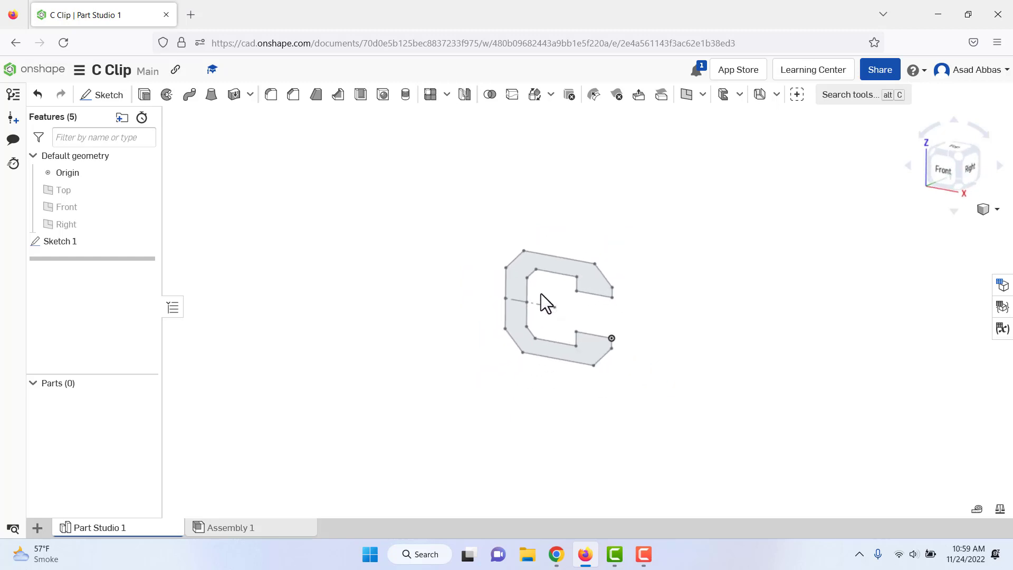
{"action": "scroll", "coordinate": [540, 294], "scroll_direction": "up", "scroll_amount": 5}
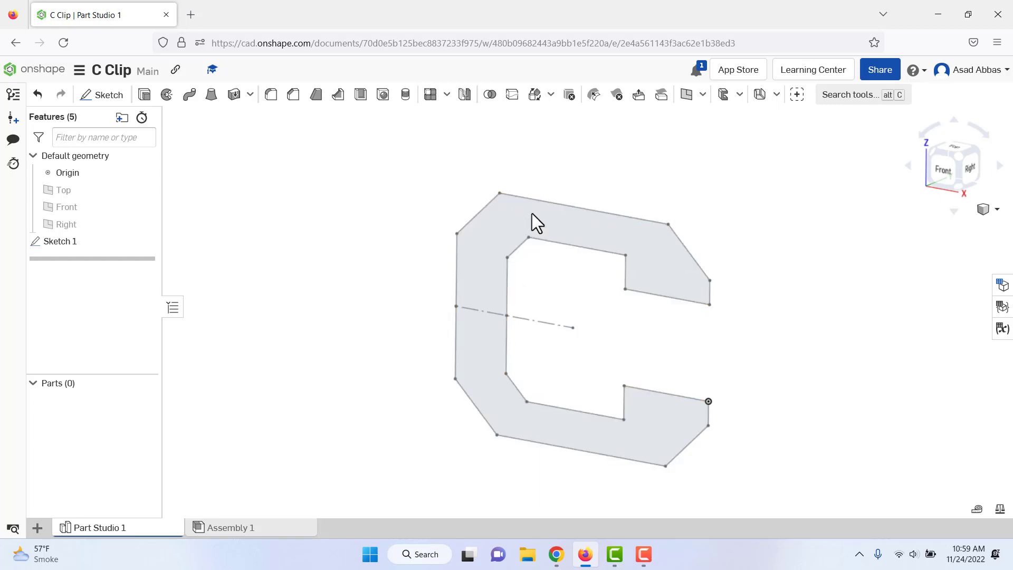
{"action": "left_click", "coordinate": [145, 96]}
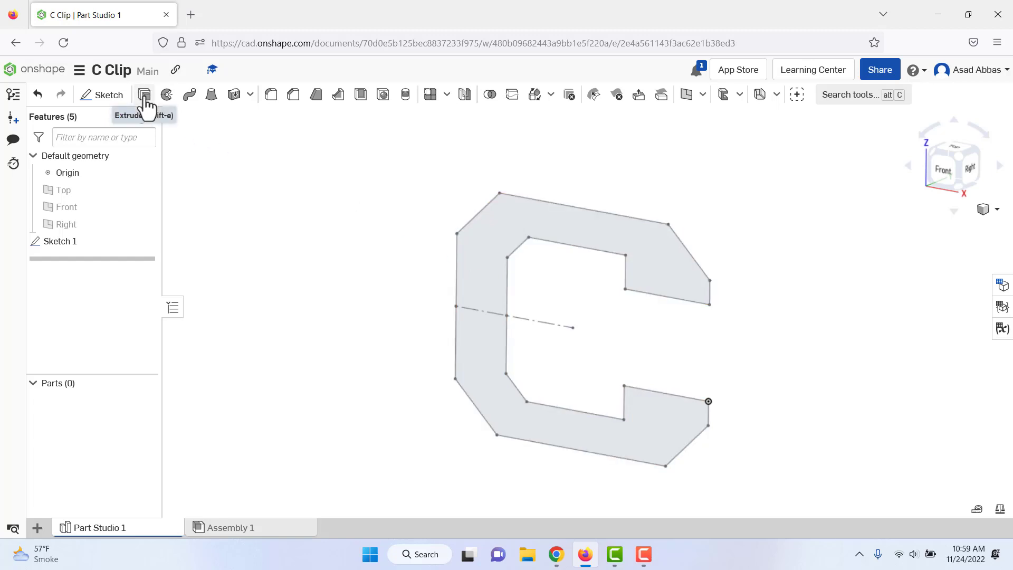
{"action": "key", "text": "shift+e"}
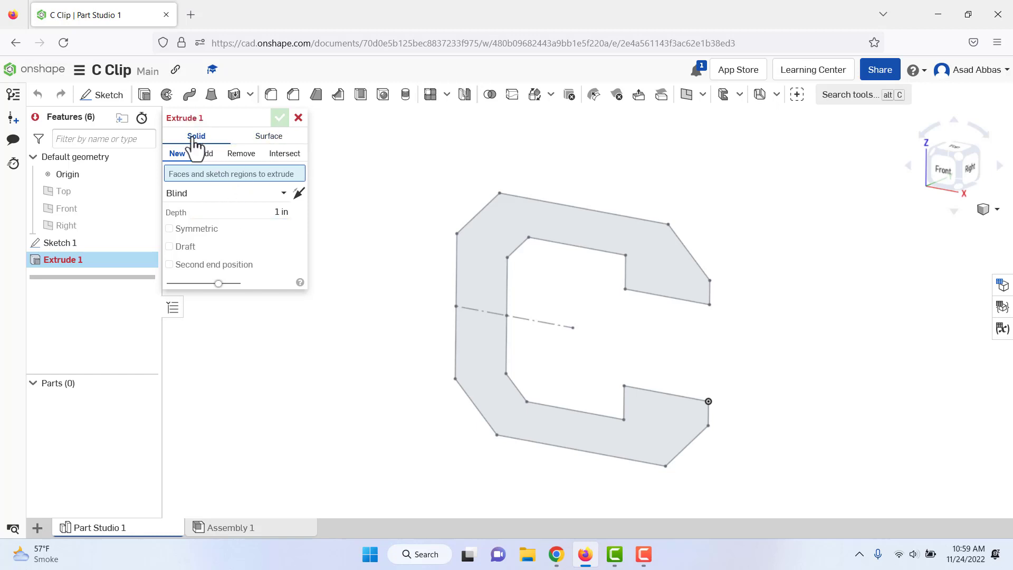
{"action": "left_click", "coordinate": [270, 140]}
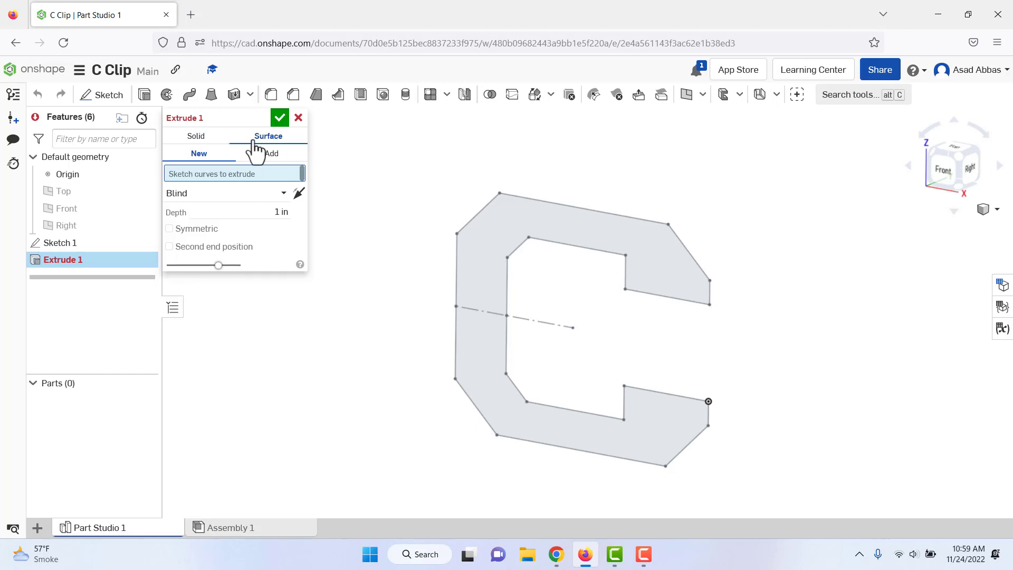
{"action": "left_click", "coordinate": [200, 138]}
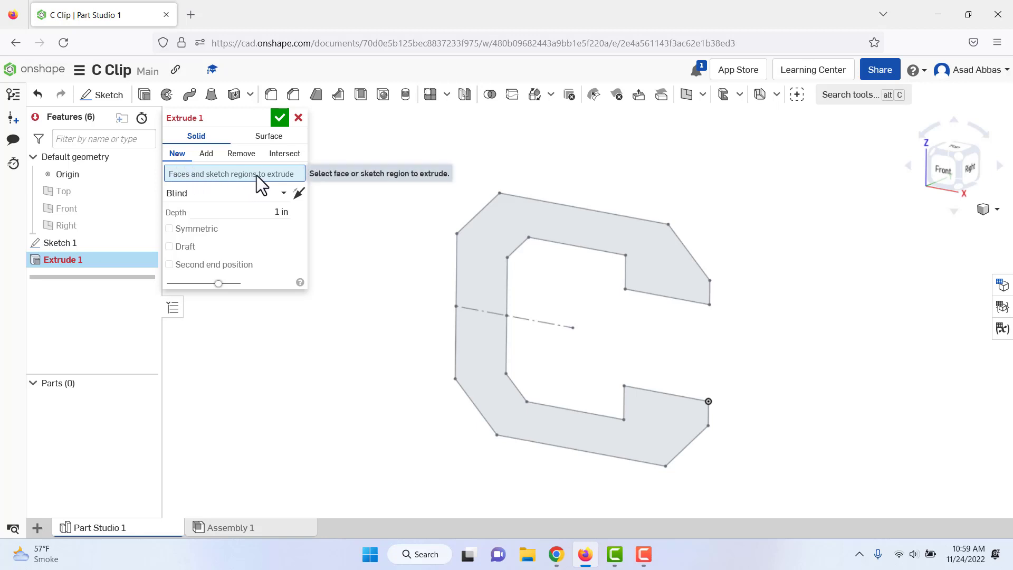
{"action": "left_click", "coordinate": [495, 242]}
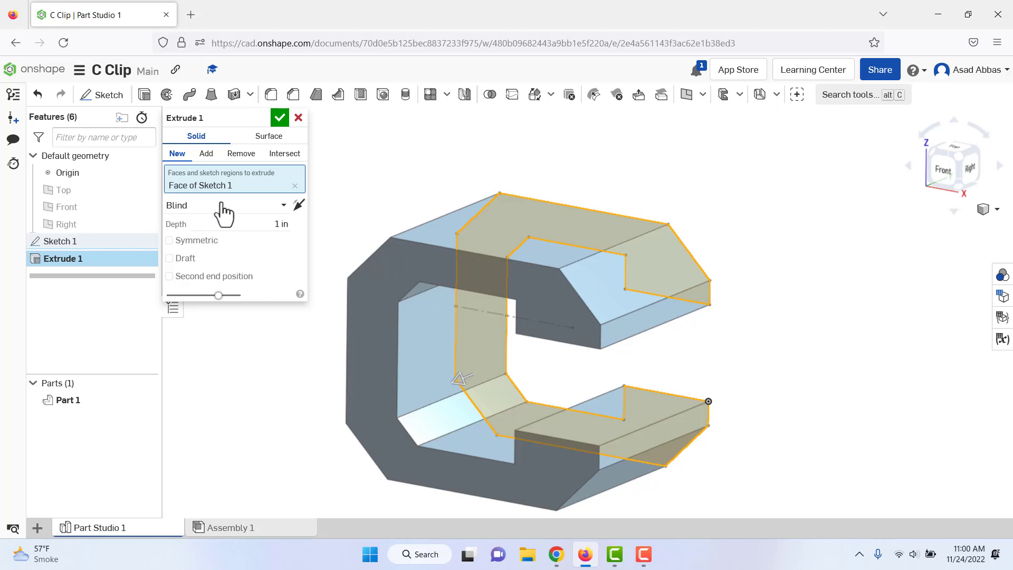
{"action": "left_click", "coordinate": [272, 217]}
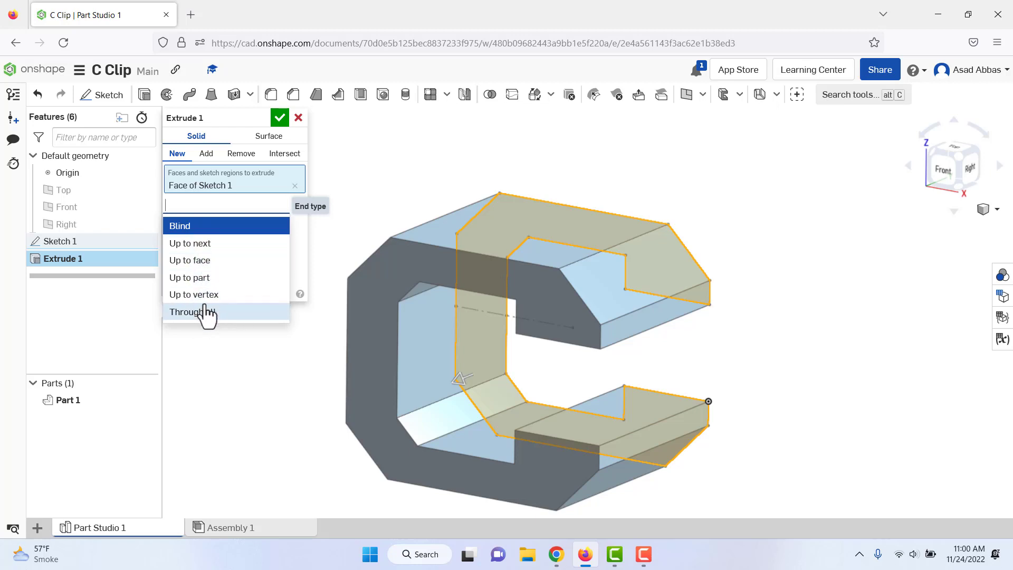
{"action": "left_click", "coordinate": [297, 230]}
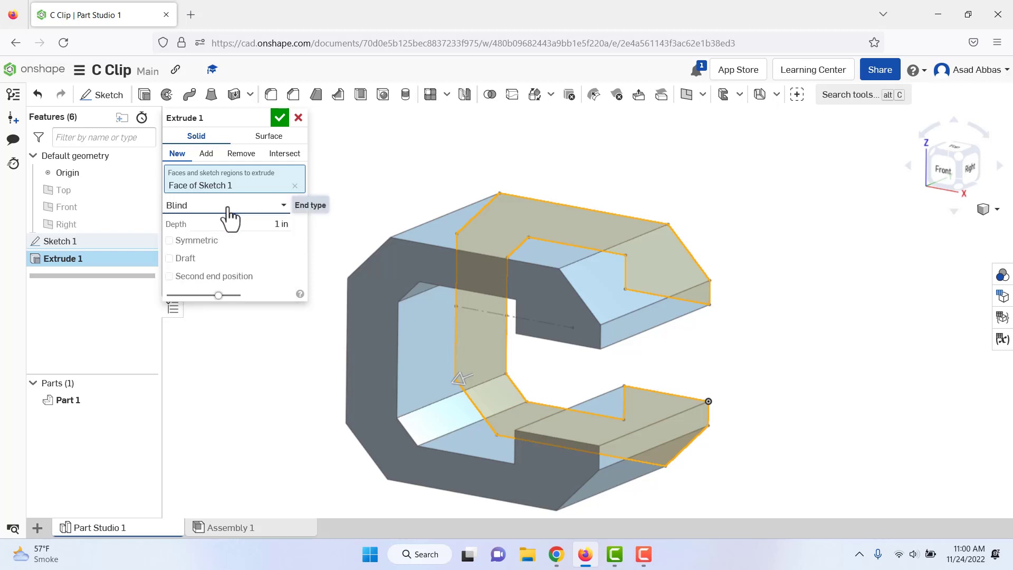
{"action": "left_click", "coordinate": [209, 225]}
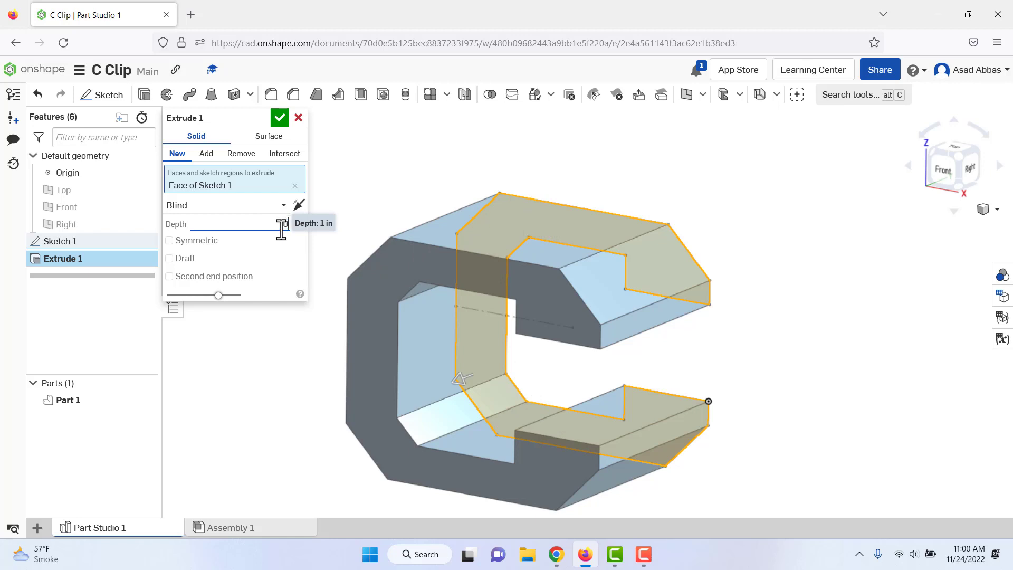
{"action": "type", "text": "0.25"}
{"action": "key", "text": "Return"}
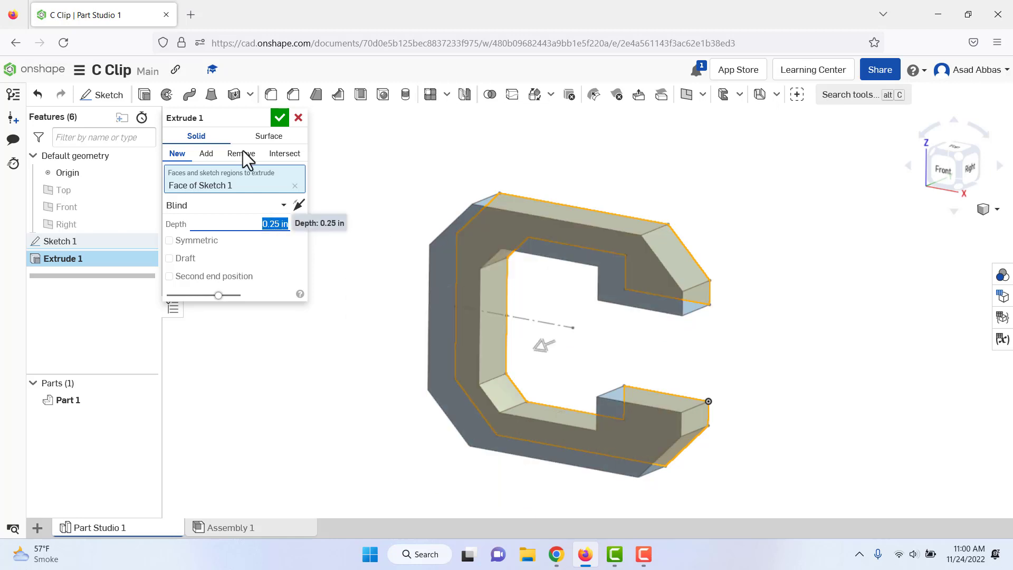
{"action": "left_click", "coordinate": [276, 119]}
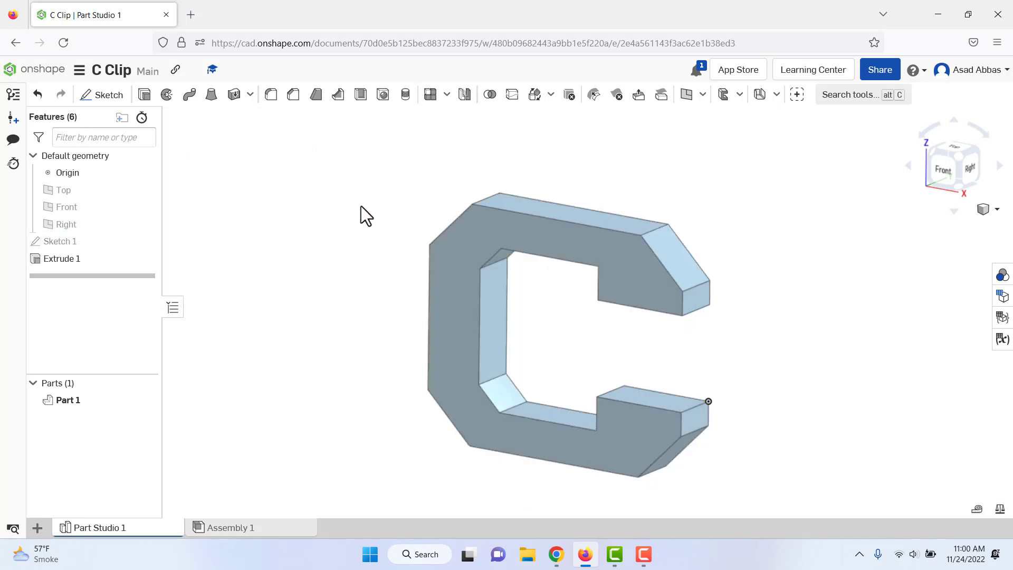
Show the extruded clip in the isometric view to examine its shape.
{"action": "mouse_move", "coordinate": [324, 252]}
{"action": "right_mouse_down"}
{"action": "mouse_move", "coordinate": [380, 263]}
{"action": "mouse_move", "coordinate": [311, 220]}
{"action": "mouse_move", "coordinate": [334, 260]}
{"action": "mouse_move", "coordinate": [325, 221]}
{"action": "mouse_move", "coordinate": [318, 263]}
{"action": "mouse_move", "coordinate": [303, 245]}
{"action": "mouse_move", "coordinate": [330, 267]}
{"action": "mouse_move", "coordinate": [296, 271]}
{"action": "mouse_move", "coordinate": [332, 270]}
{"action": "mouse_move", "coordinate": [369, 237]}
{"action": "mouse_move", "coordinate": [328, 248]}
{"action": "mouse_move", "coordinate": [328, 264]}
{"action": "mouse_move", "coordinate": [303, 242]}
{"action": "mouse_move", "coordinate": [305, 260]}
{"action": "mouse_move", "coordinate": [317, 257]}
{"action": "mouse_move", "coordinate": [305, 244]}
{"action": "mouse_move", "coordinate": [308, 262]}
{"action": "mouse_move", "coordinate": [321, 245]}
{"action": "mouse_move", "coordinate": [311, 251]}
{"action": "right_mouse_up"}
{"action": "left_click", "coordinate": [987, 212]}
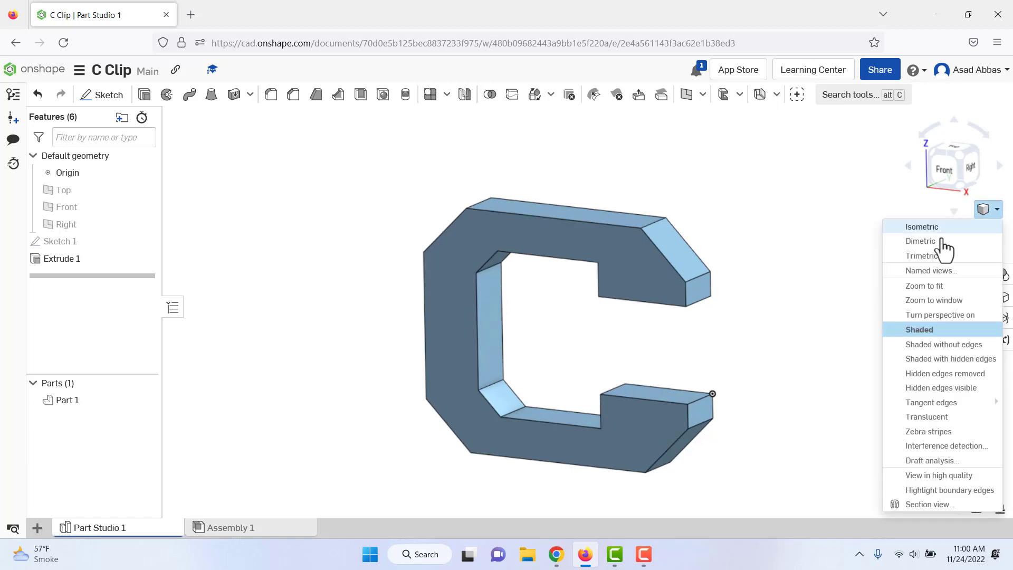
{"action": "left_click", "coordinate": [869, 230]}
{"action": "scroll", "coordinate": [546, 267], "scroll_direction": "up", "scroll_amount": 2}
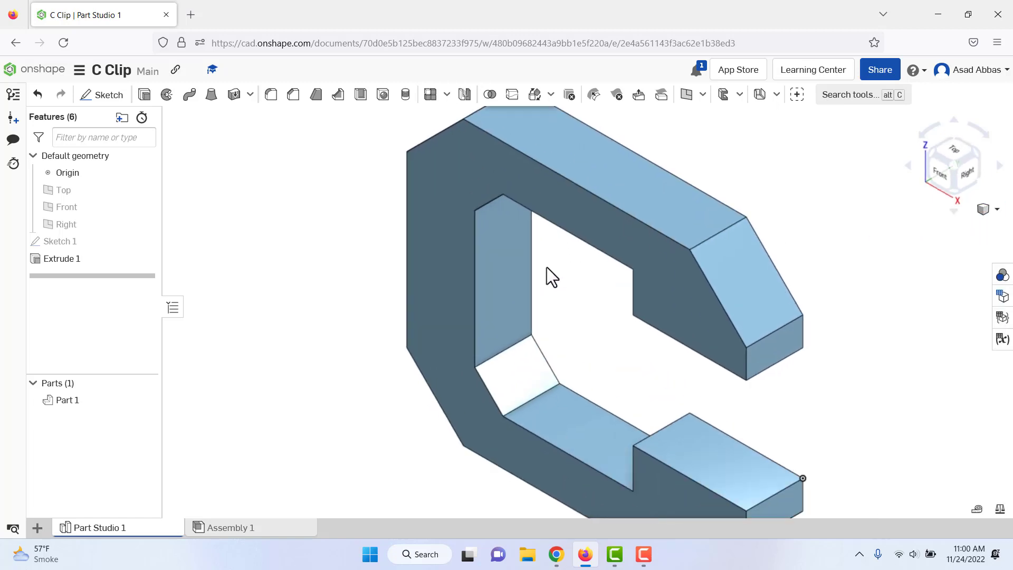
{"action": "scroll", "coordinate": [547, 268], "scroll_direction": "down", "scroll_amount": 5}
{"action": "scroll", "coordinate": [591, 213], "scroll_direction": "up", "scroll_amount": 3}
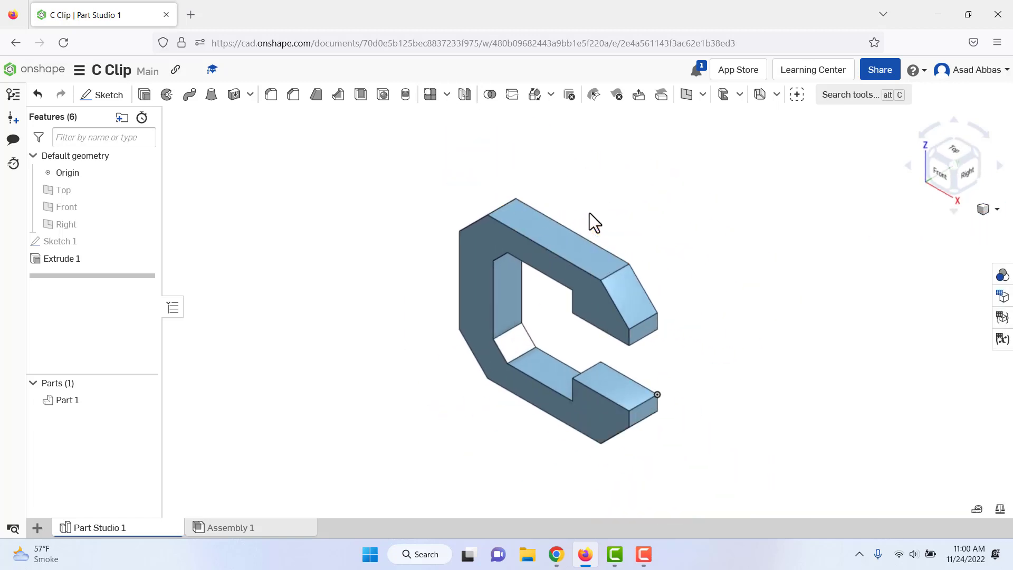